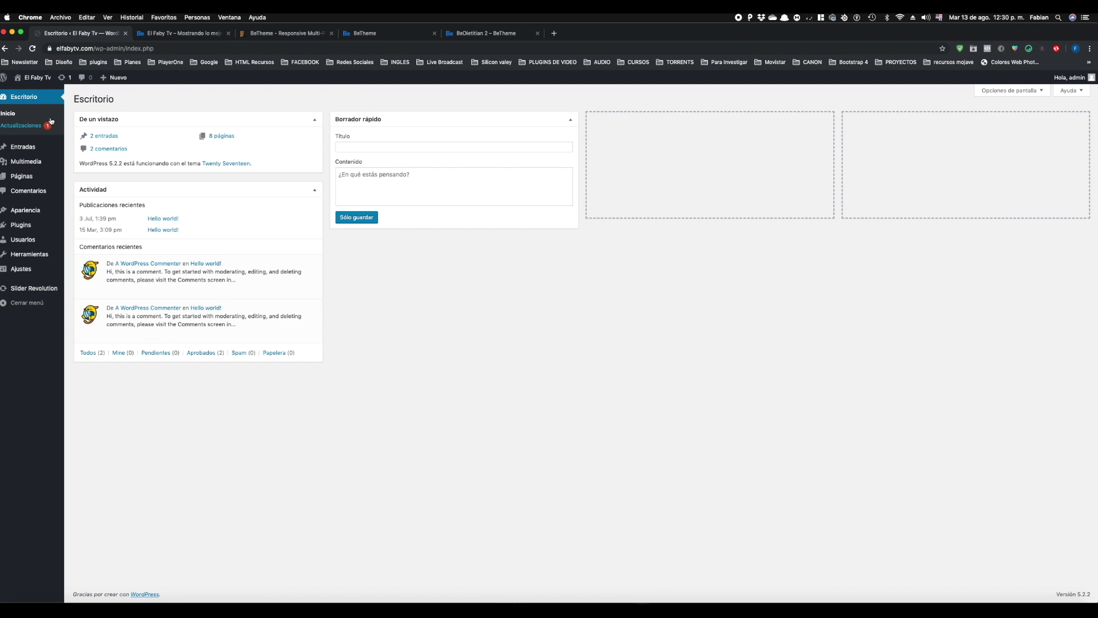
# Open the list of themes installed on the site and look over the Twenty Seventeen and Betheme entries.
pyautogui.moveTo(34, 216)
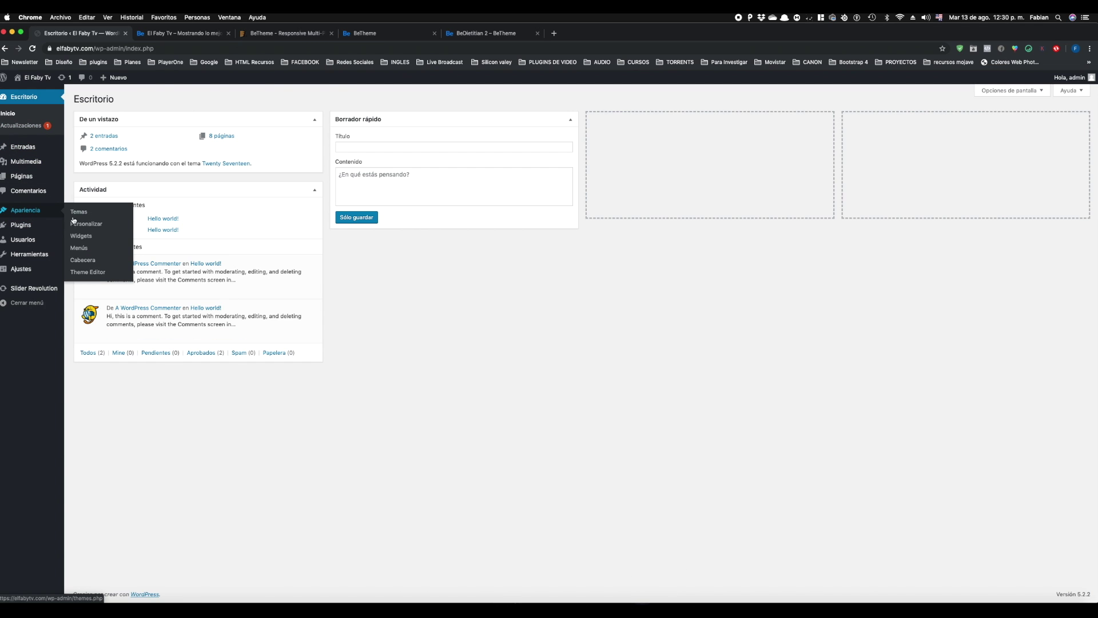
pyautogui.click(79, 213)
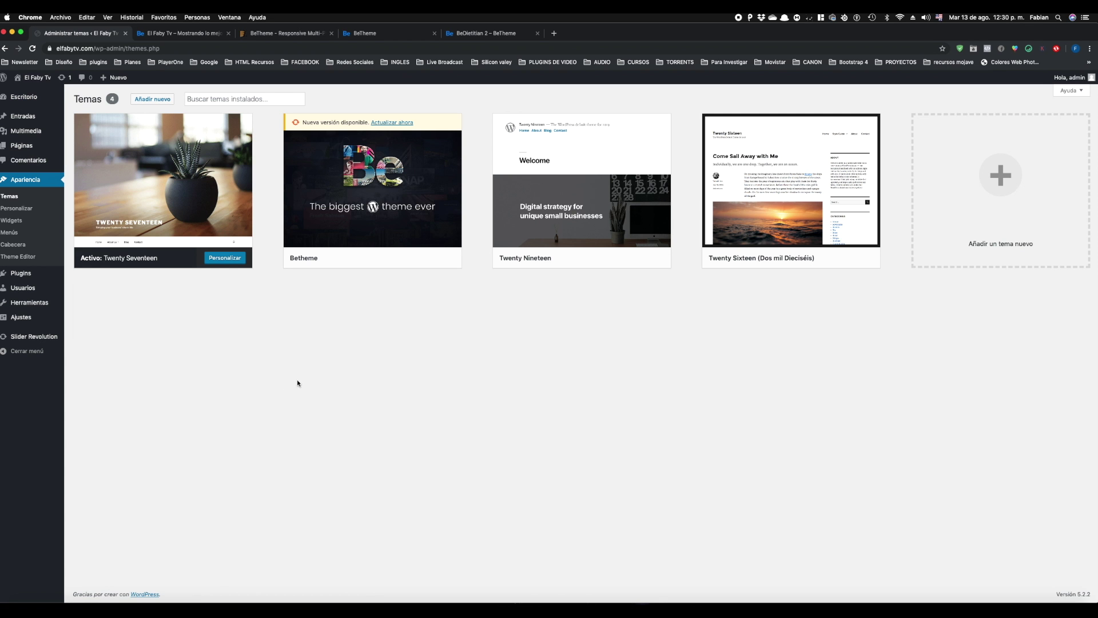
pyautogui.moveTo(179, 191)
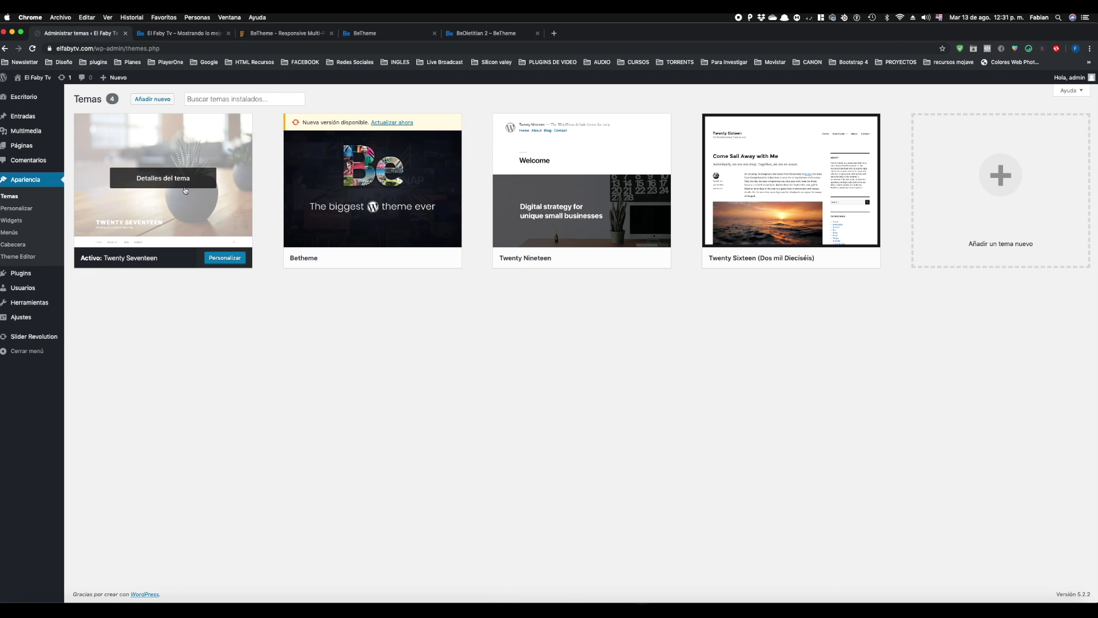
pyautogui.moveTo(359, 182)
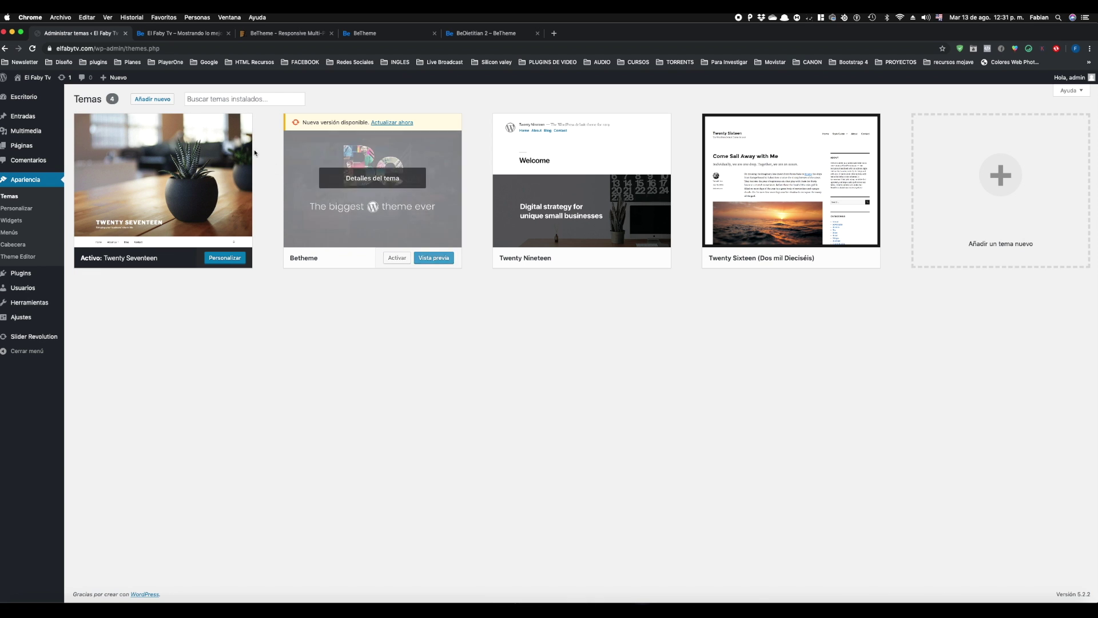
# Open the page for adding new themes and look through the featured themes.
pyautogui.click(158, 103)
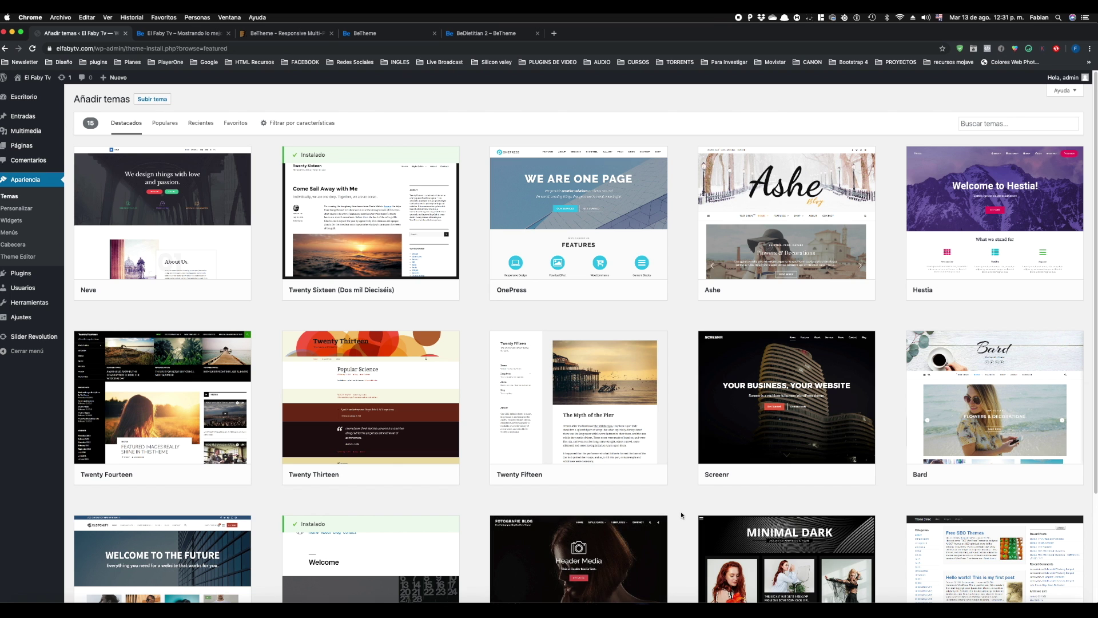
pyautogui.scroll(-5, 681, 515)
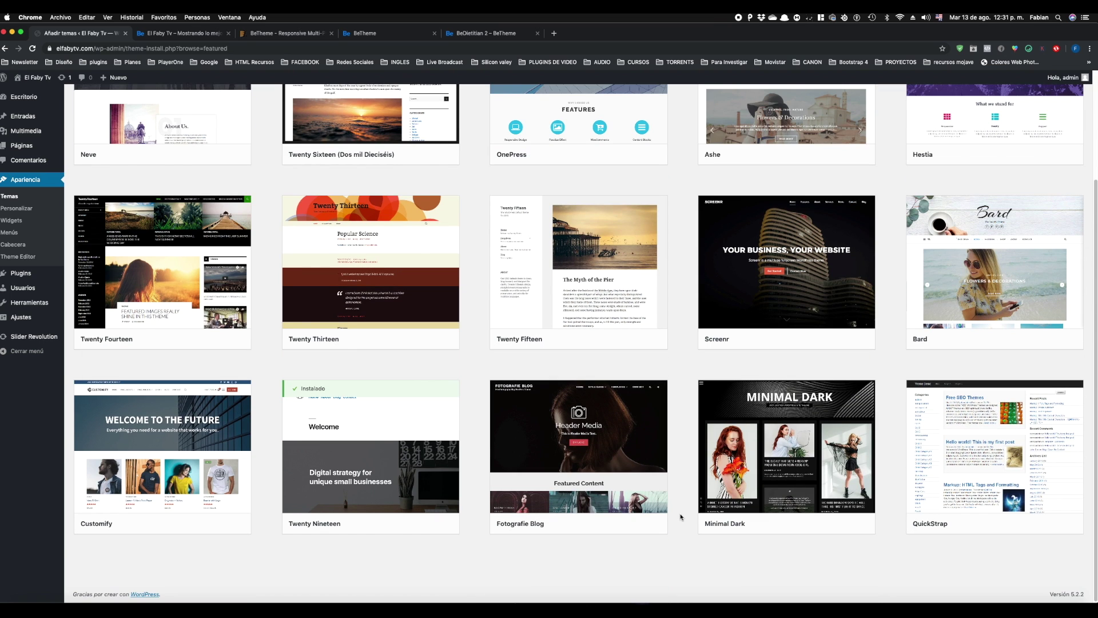
pyautogui.scroll(5, 680, 517)
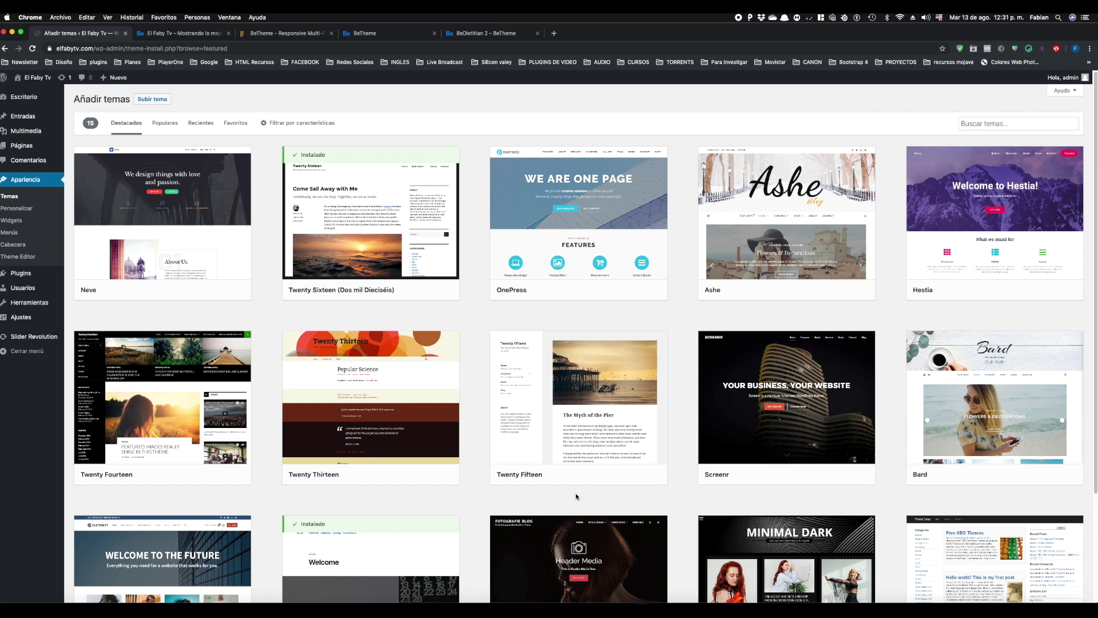
pyautogui.moveTo(505, 471)
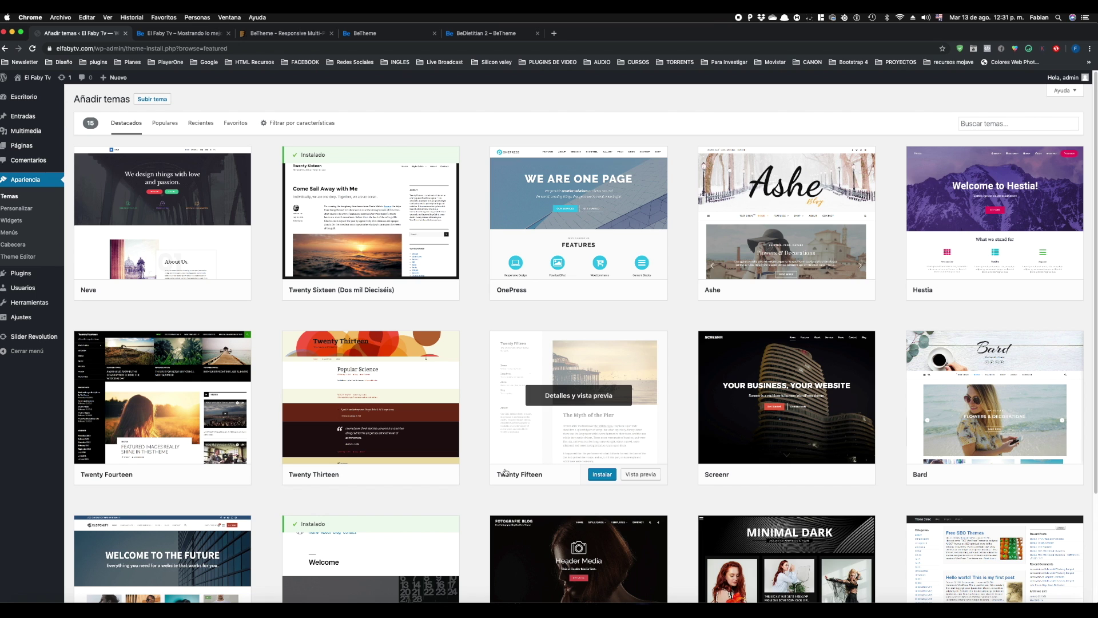
pyautogui.moveTo(364, 420)
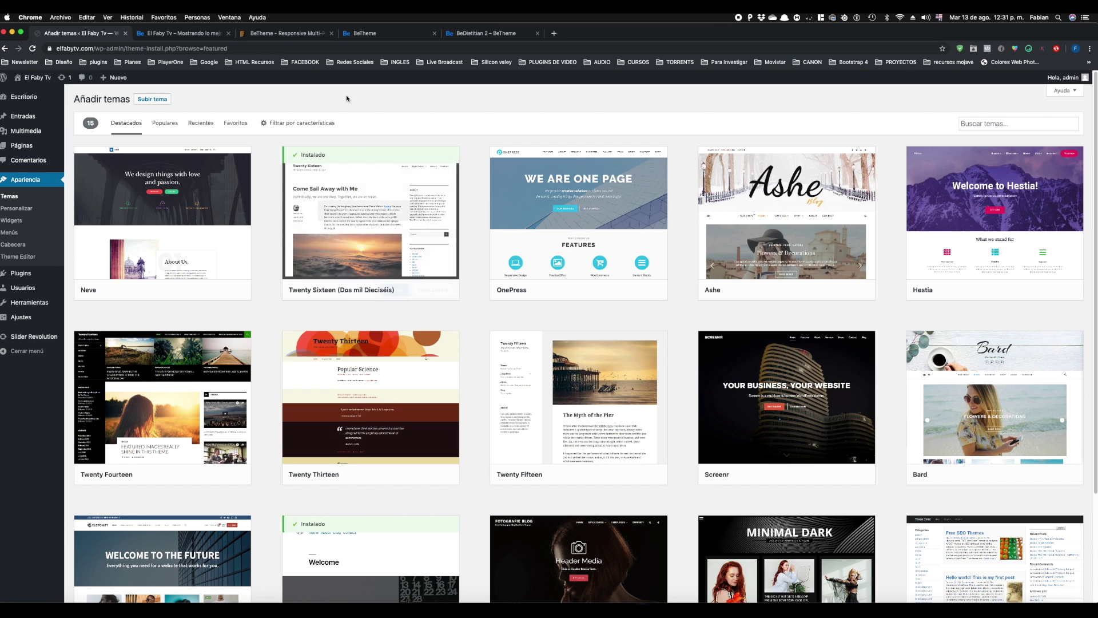
# Switch to ThemeForest, open its WordPress themes category and look through the bestsellers, handpicked themes and new releases.
pyautogui.click(277, 36)
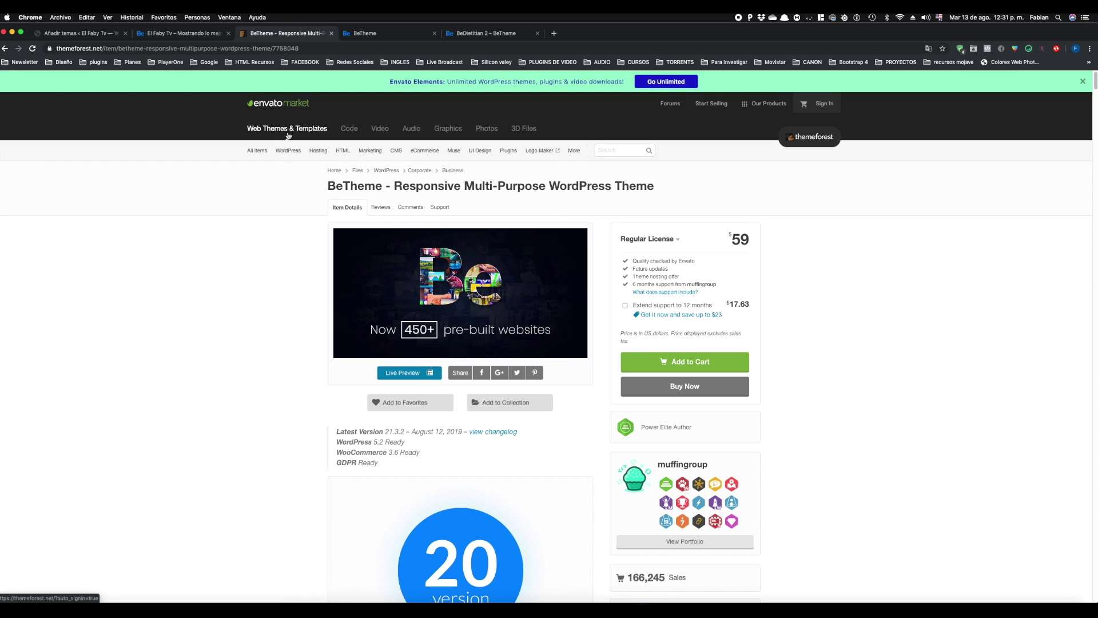
pyautogui.click(290, 150)
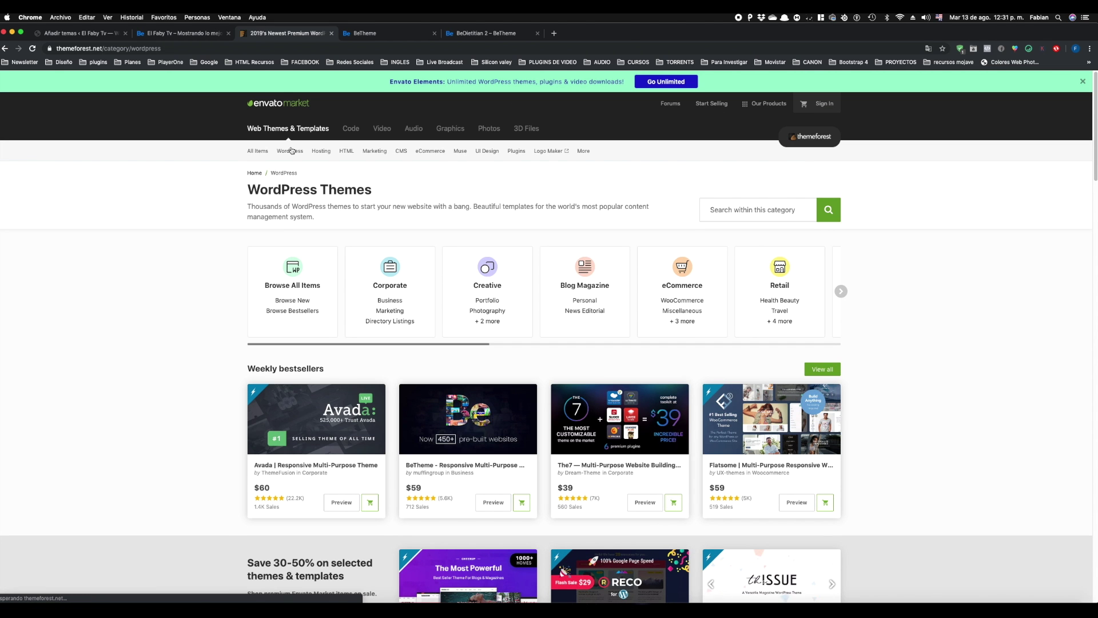
pyautogui.scroll(-3, 250, 363)
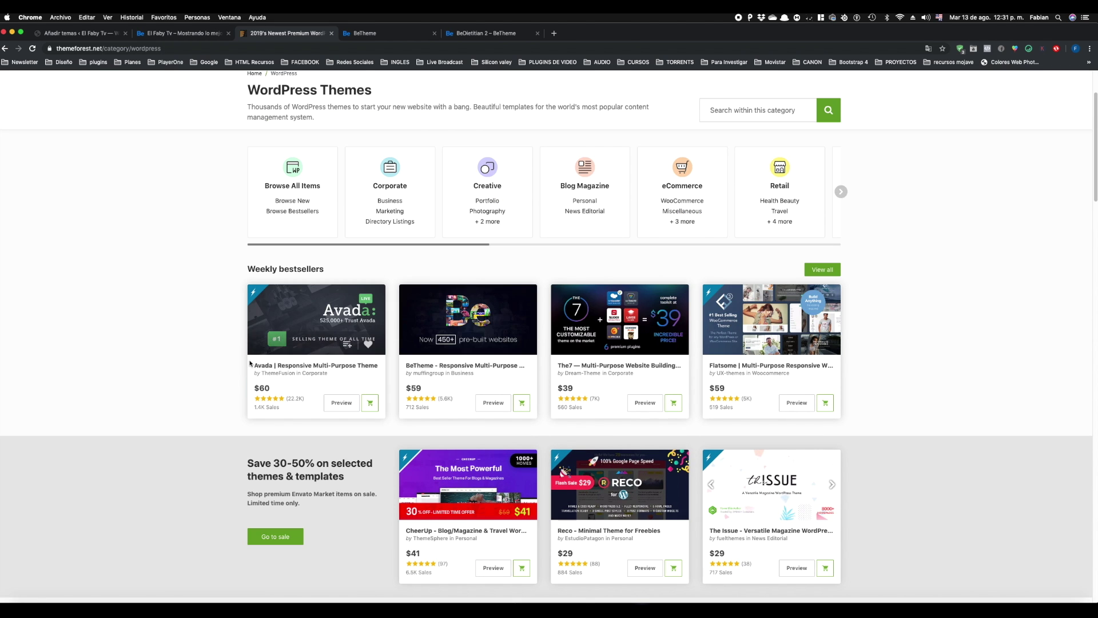
pyautogui.scroll(-5, 313, 353)
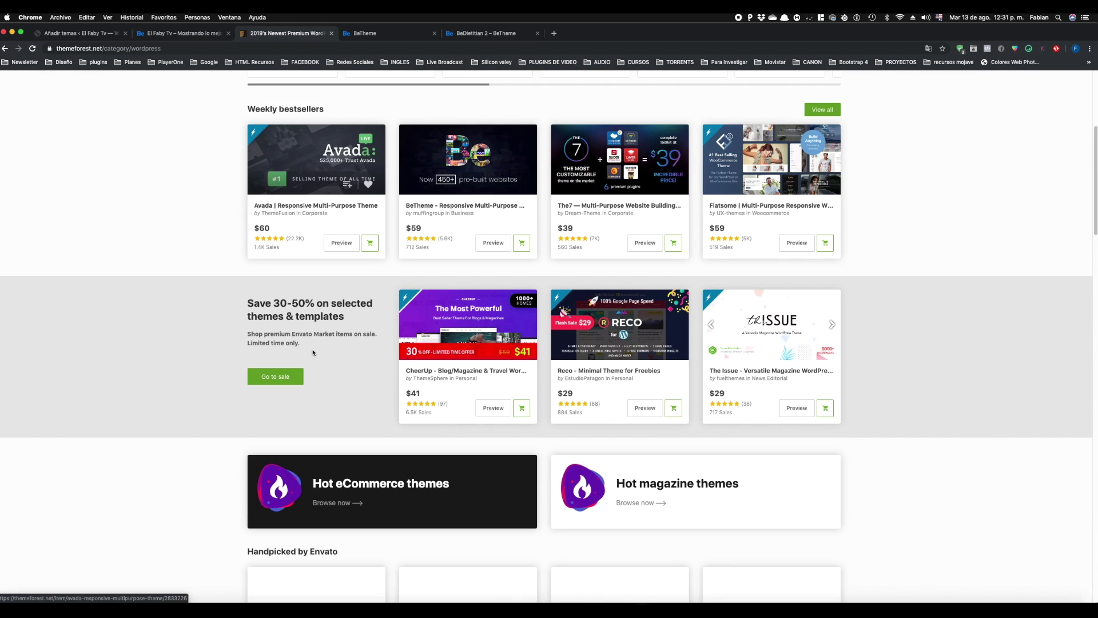
pyautogui.scroll(-12, 313, 352)
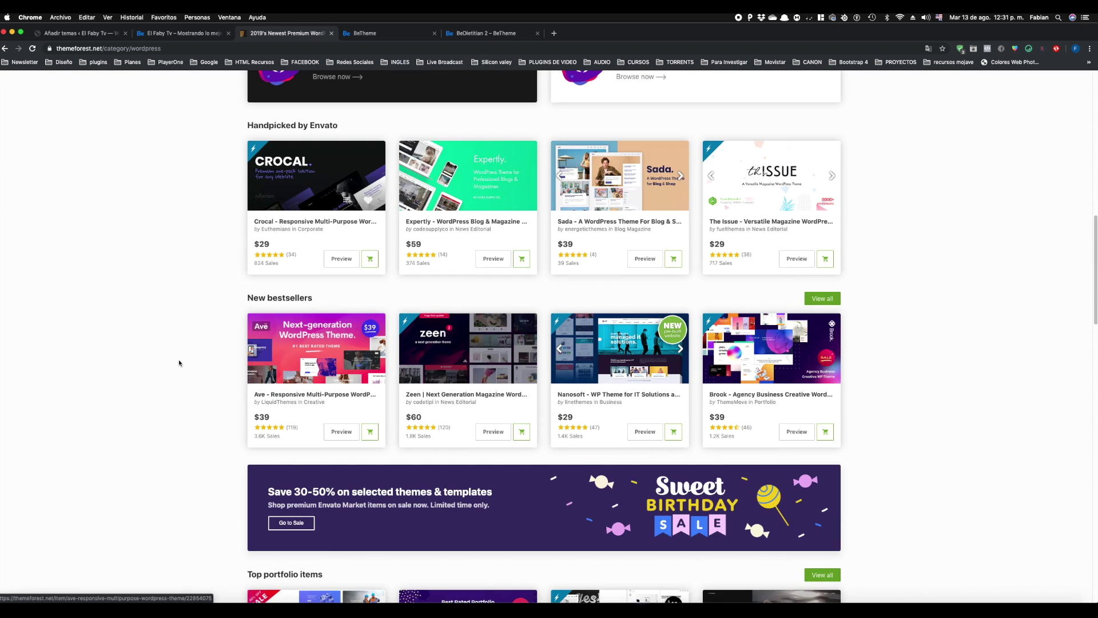
pyautogui.scroll(14, 157, 352)
pyautogui.scroll(-20, 237, 358)
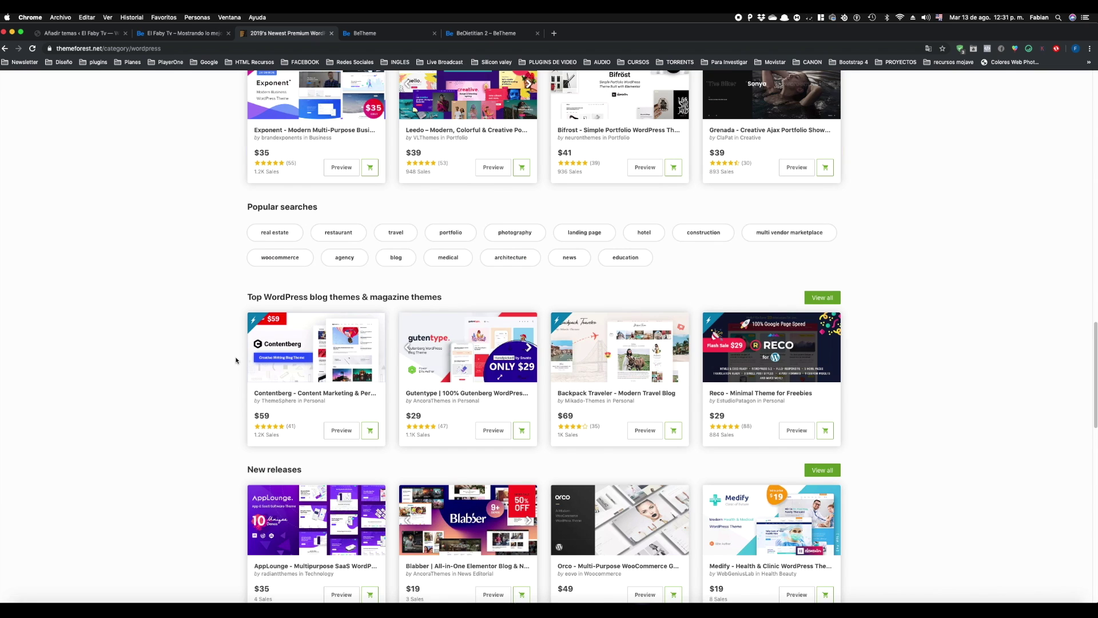
pyautogui.scroll(11, 162, 263)
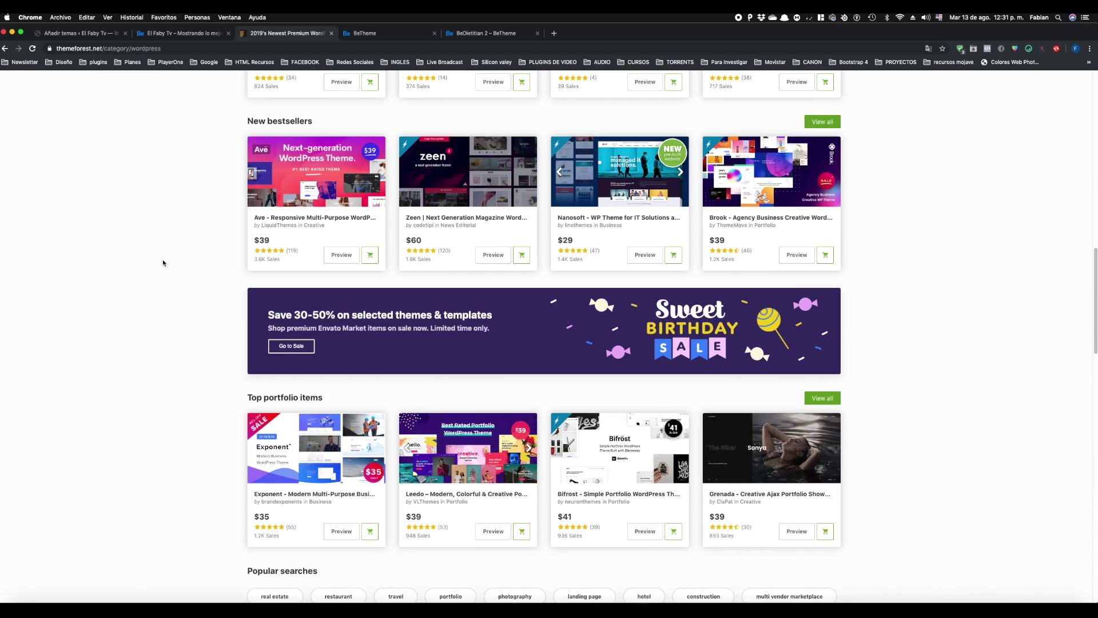
pyautogui.scroll(20, 162, 263)
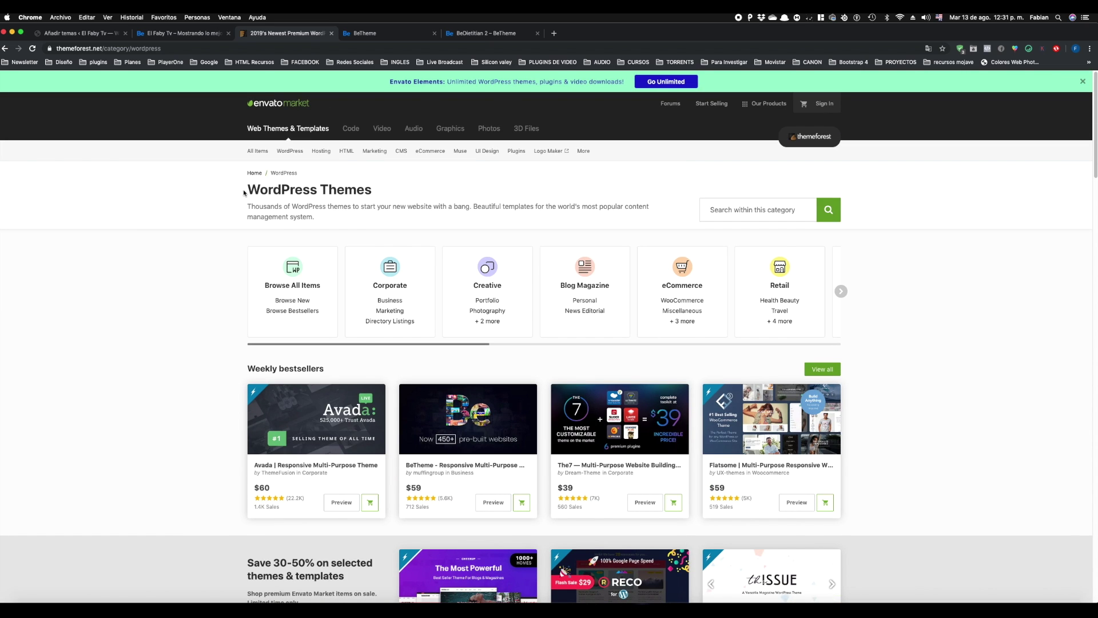
pyautogui.moveTo(289, 150)
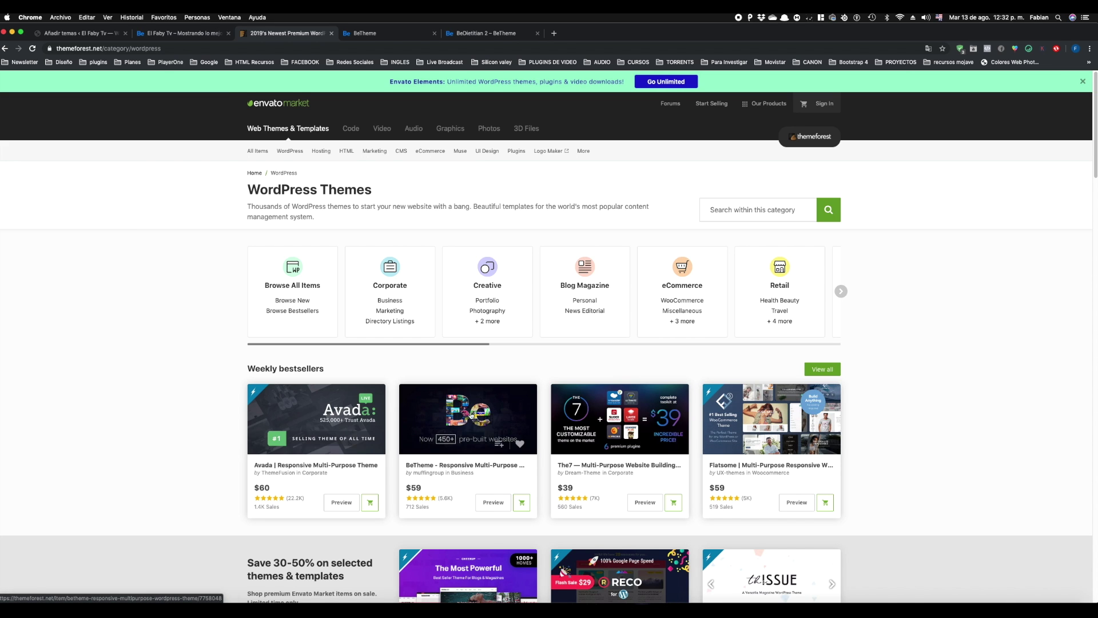
# Return to the WordPress admin and open the form for uploading a theme as a .zip file.
pyautogui.click(97, 36)
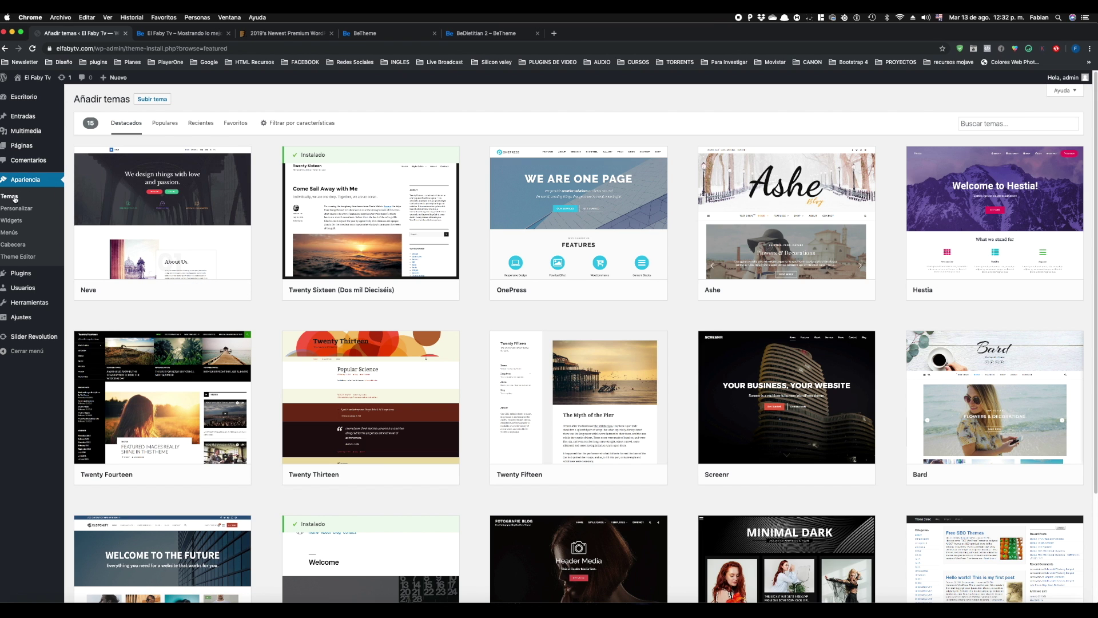
pyautogui.click(153, 100)
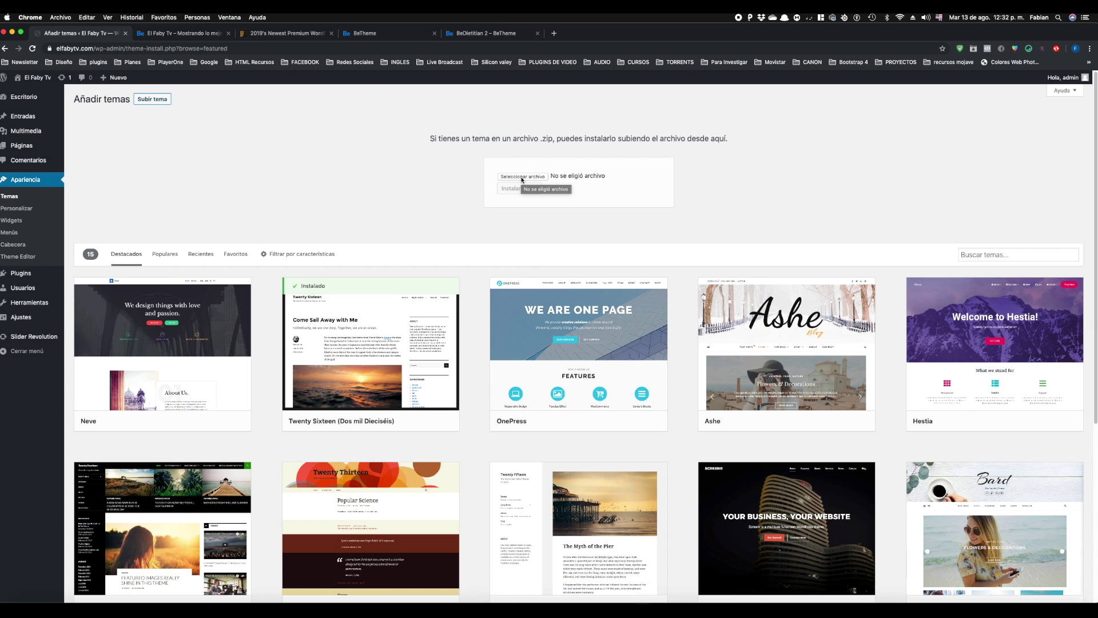
# Check the BeTheme demo site and ThemeForest's weekly bestsellers, and return to the WordPress theme upload form.
pyautogui.click(389, 41)
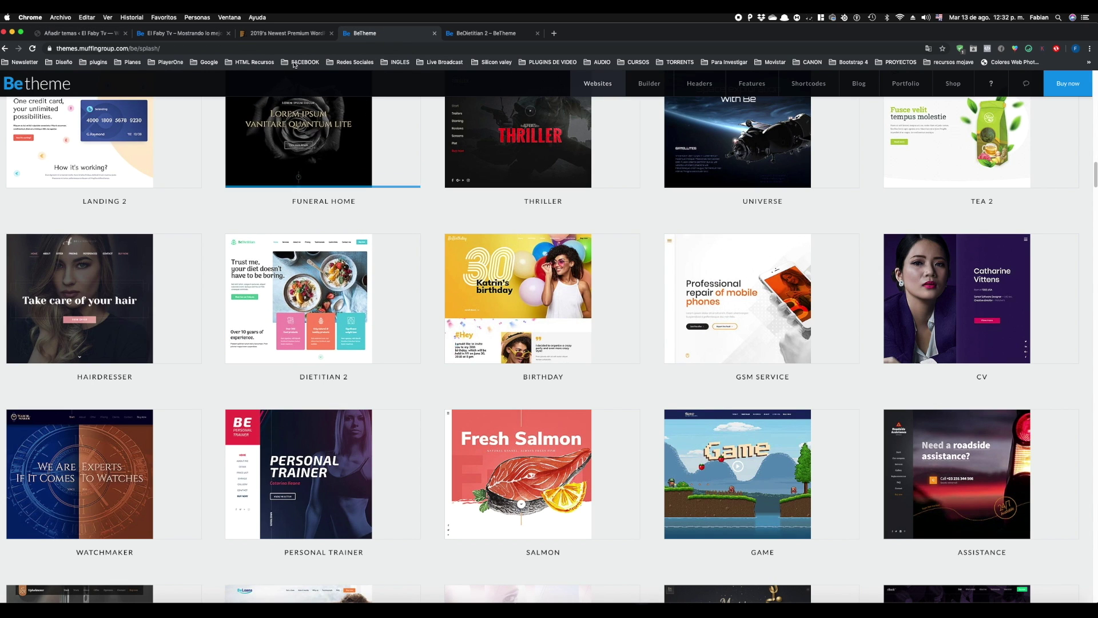
pyautogui.click(291, 33)
pyautogui.scroll(-2, 517, 400)
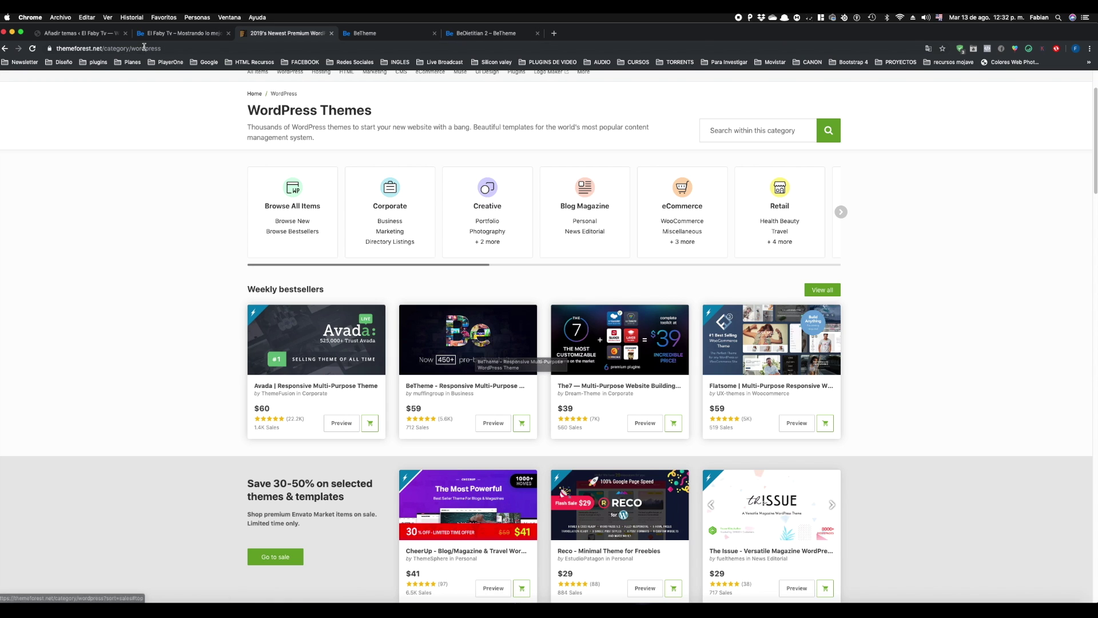
pyautogui.click(159, 34)
pyautogui.click(111, 37)
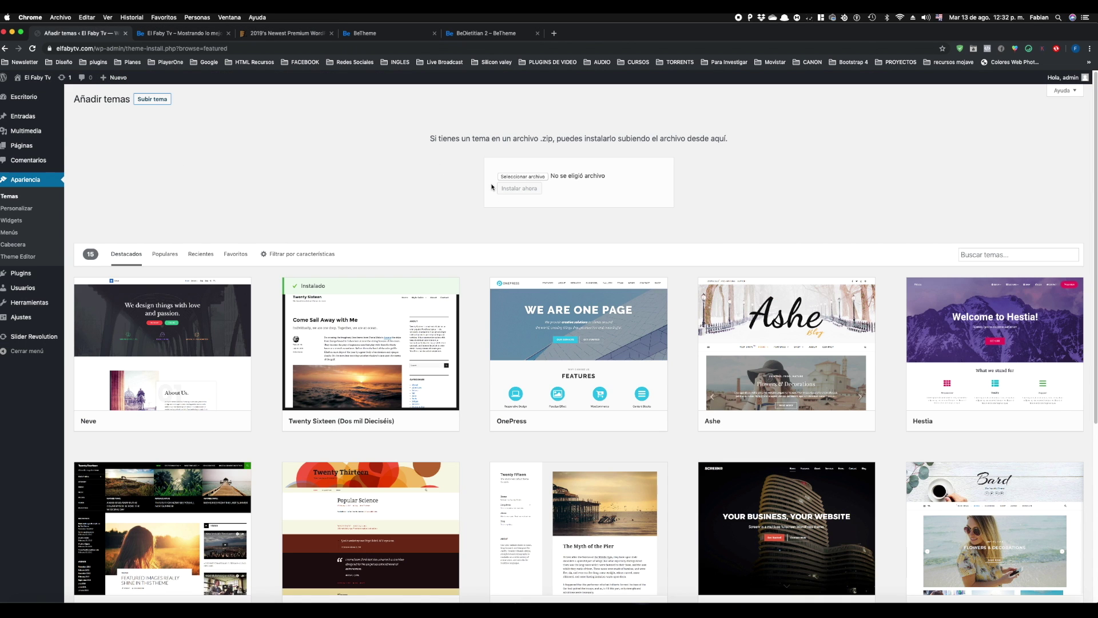
# Switch to the BeTheme demo site and examine its gallery of pre-built websites down to the Dietitian 2 design.
pyautogui.click(365, 35)
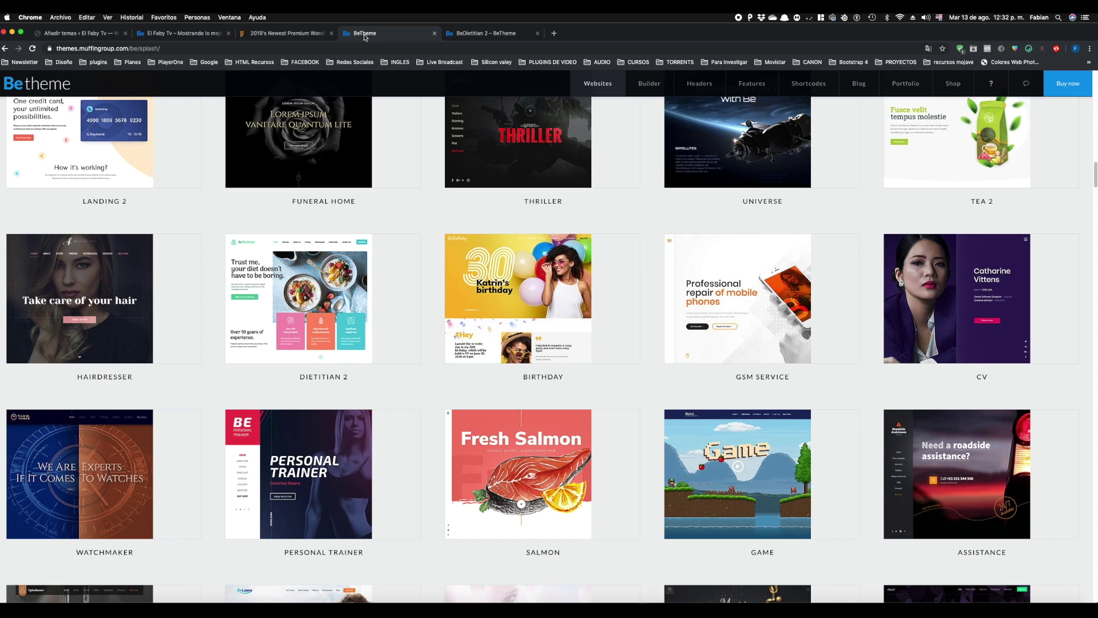
pyautogui.scroll(15, 342, 148)
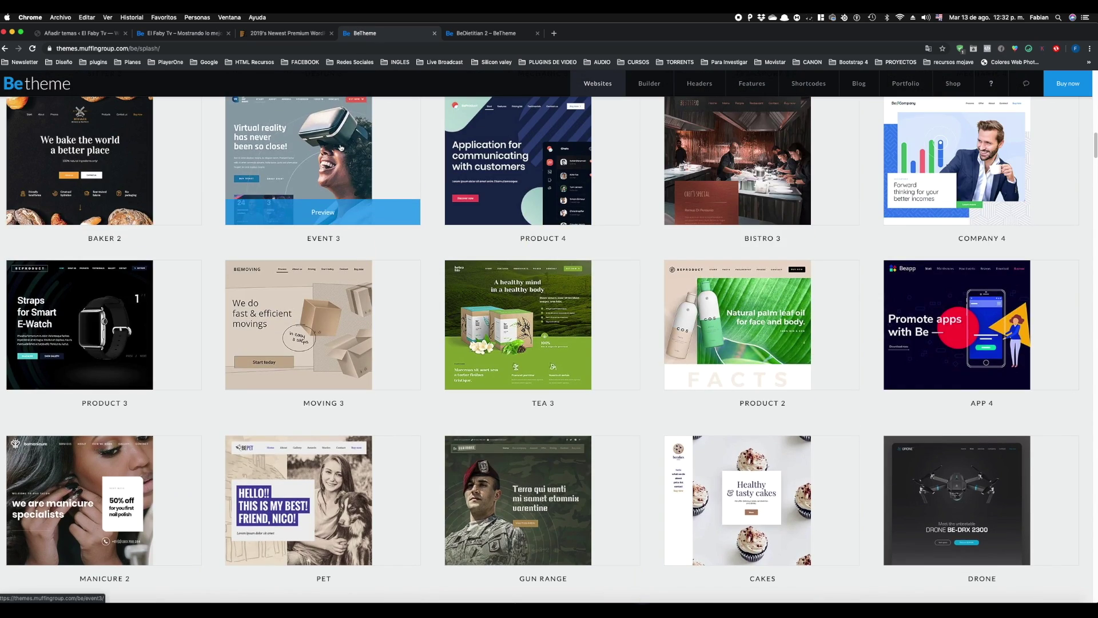
pyautogui.scroll(10, 339, 156)
pyautogui.scroll(-5, 350, 241)
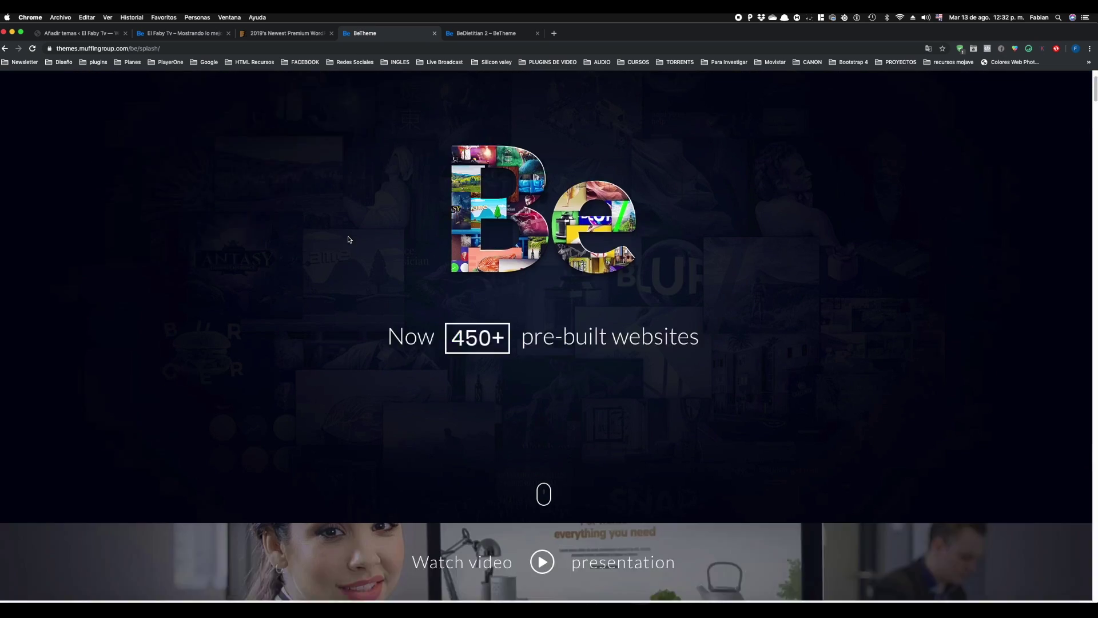
pyautogui.scroll(-6, 346, 253)
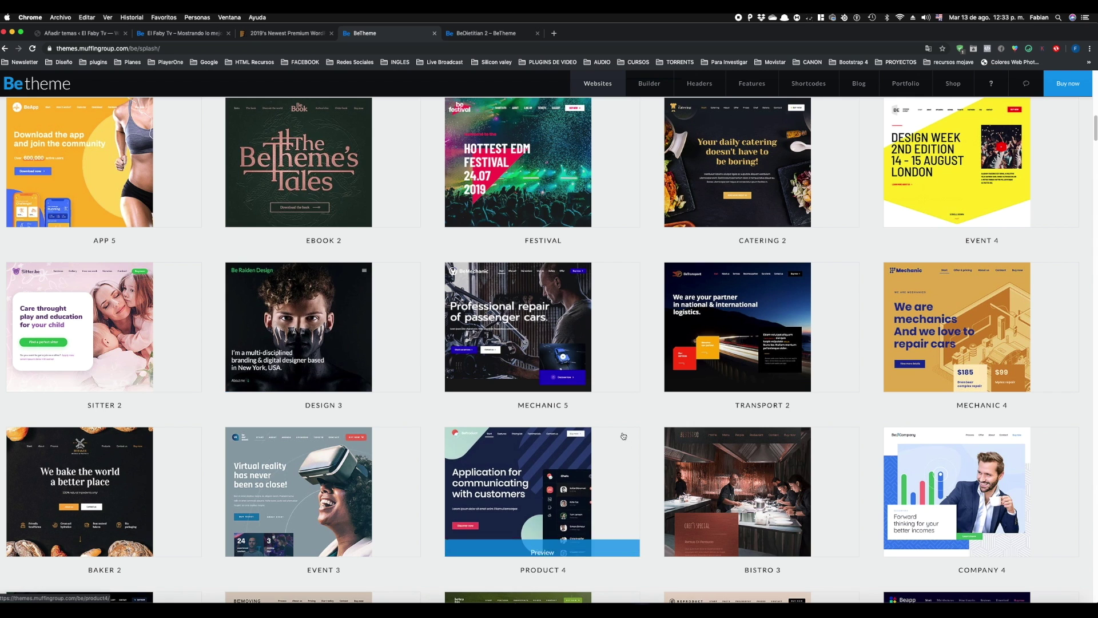
pyautogui.scroll(-5, 499, 436)
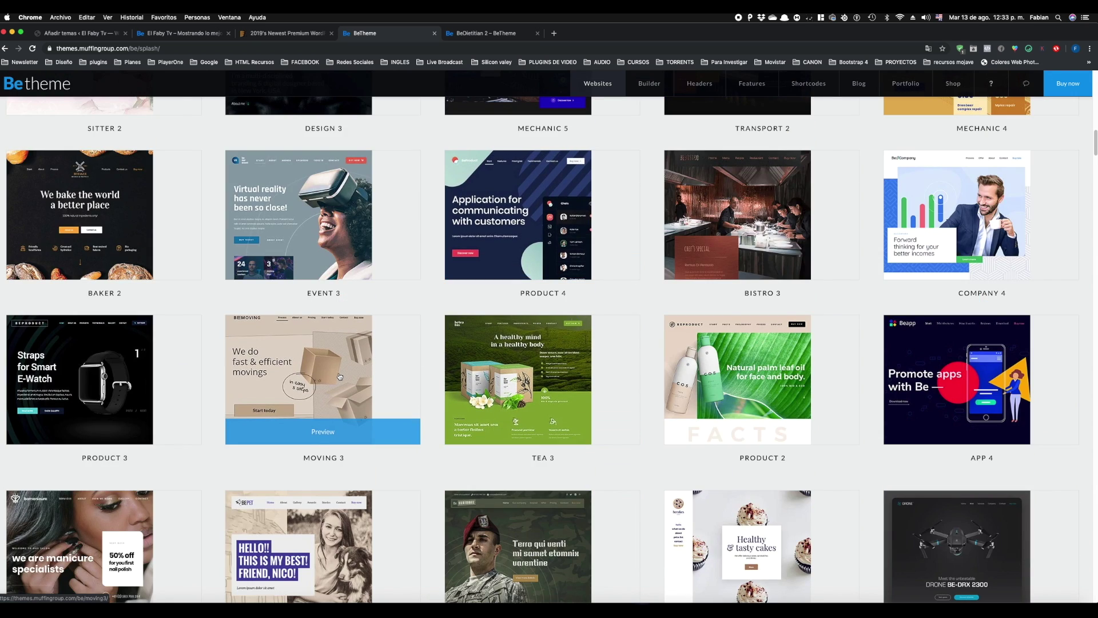
pyautogui.scroll(-2, 418, 428)
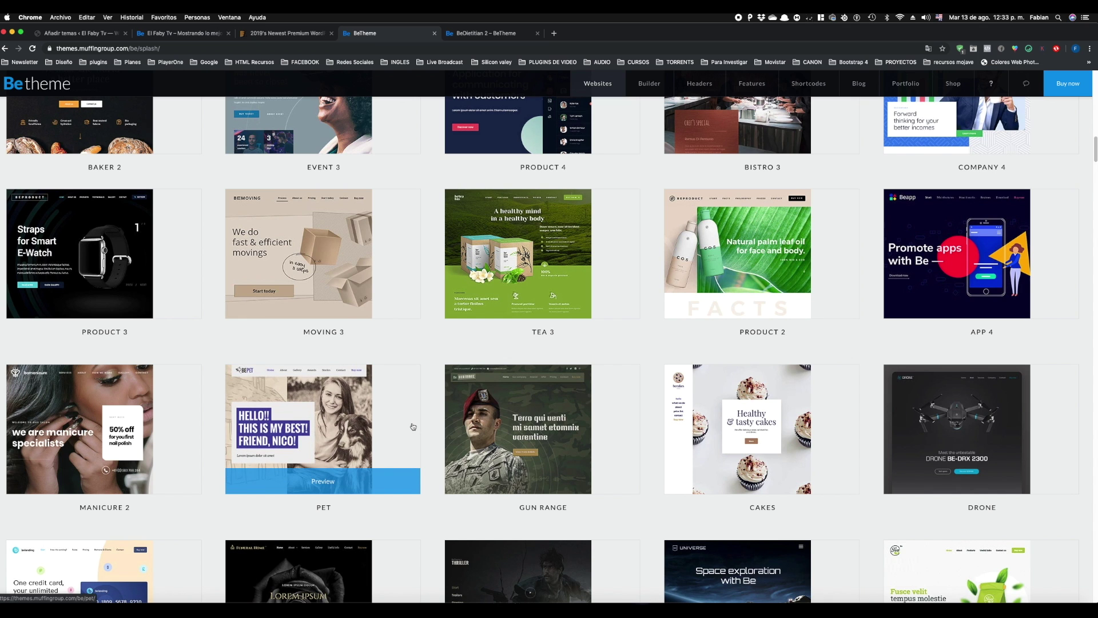
pyautogui.scroll(-3, 412, 426)
pyautogui.scroll(-1, 410, 425)
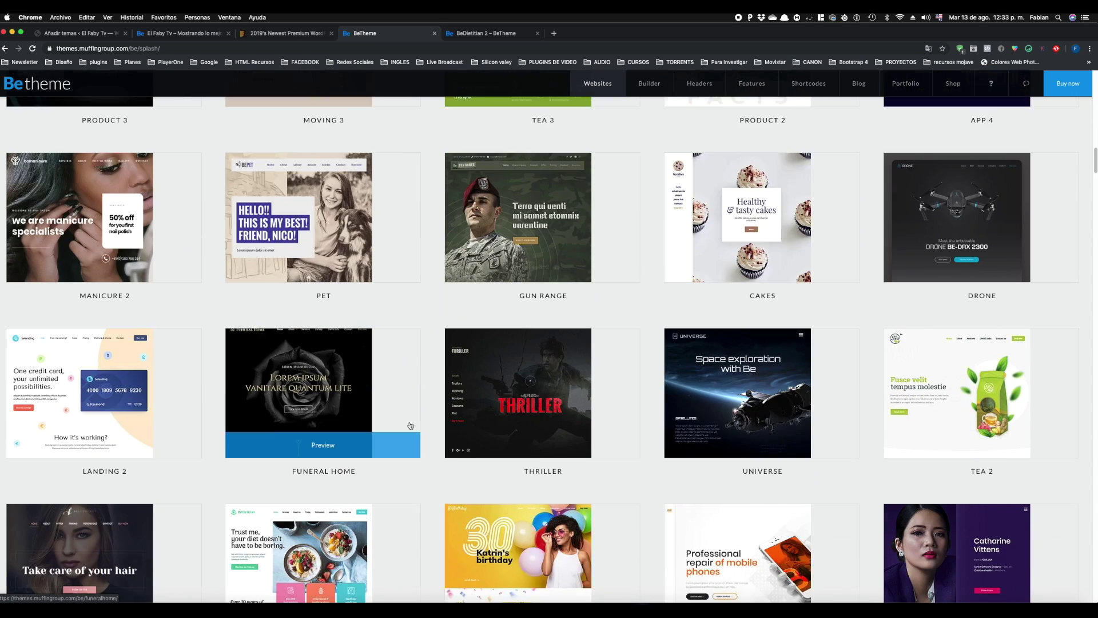
pyautogui.scroll(-3, 410, 425)
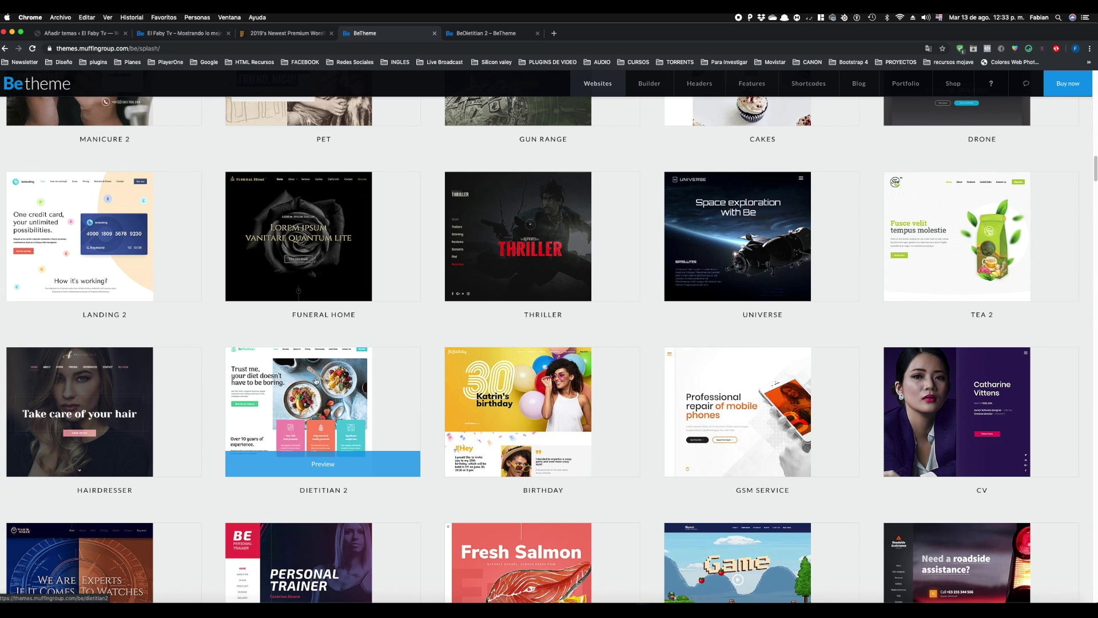
# Open the Dietitian 2 pre-built website demo in a single tab and look through its page from header to contact form.
pyautogui.click(258, 374)
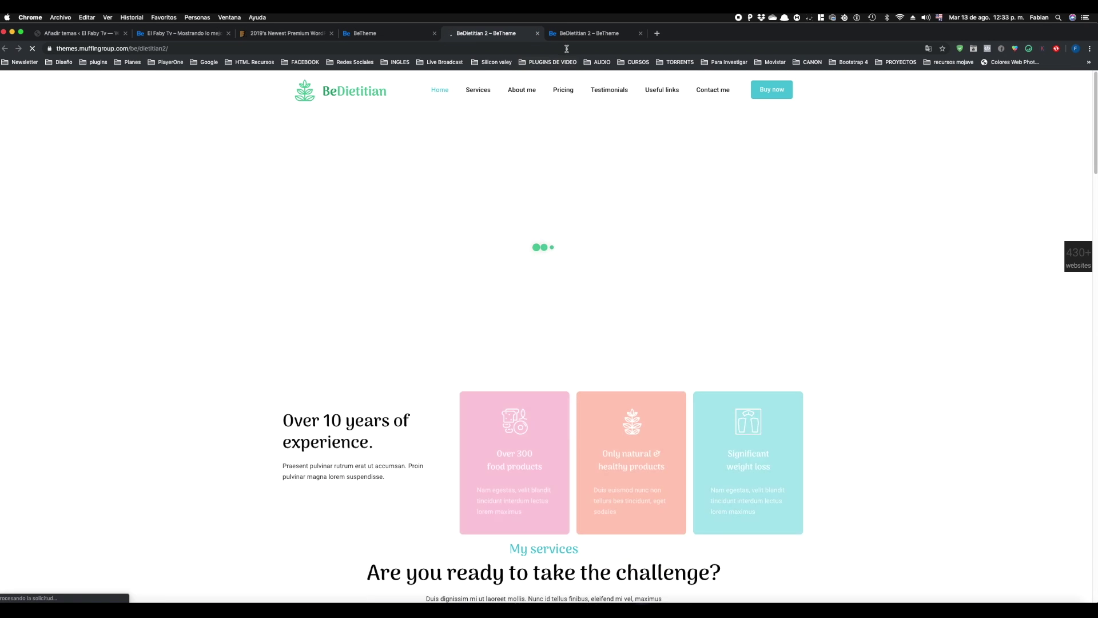
pyautogui.click(638, 33)
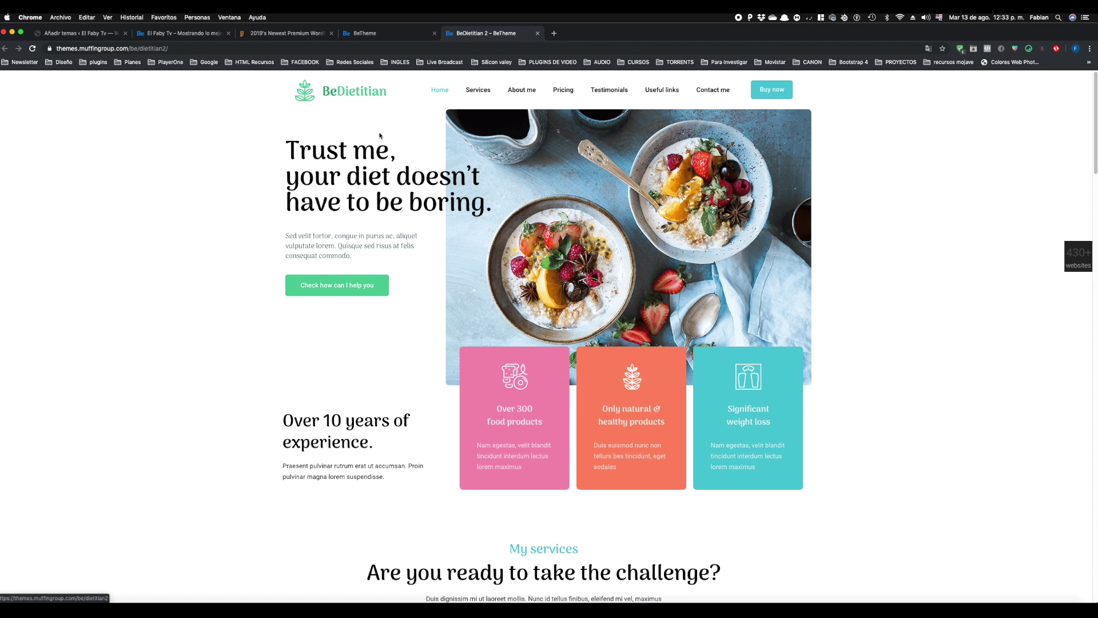
pyautogui.scroll(-5, 409, 305)
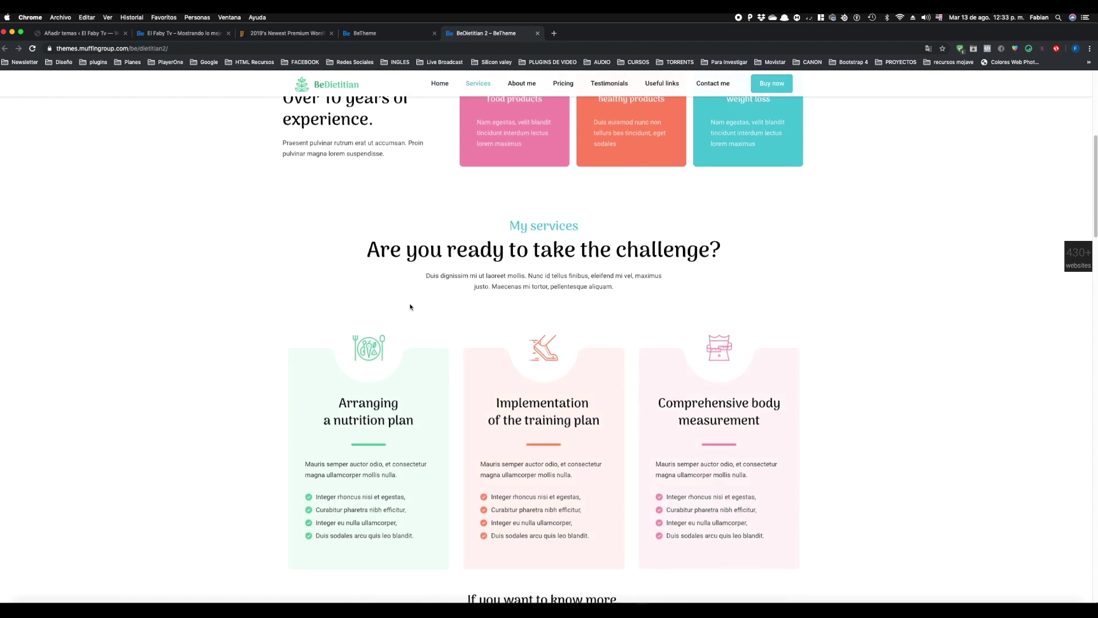
pyautogui.scroll(-9, 409, 306)
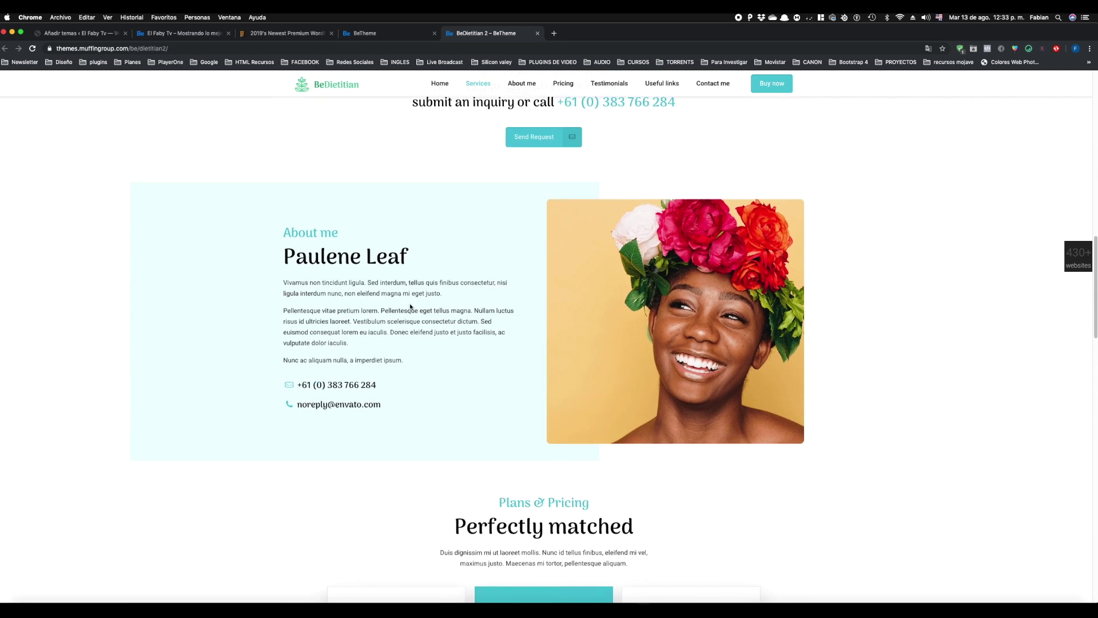
pyautogui.scroll(-10, 409, 307)
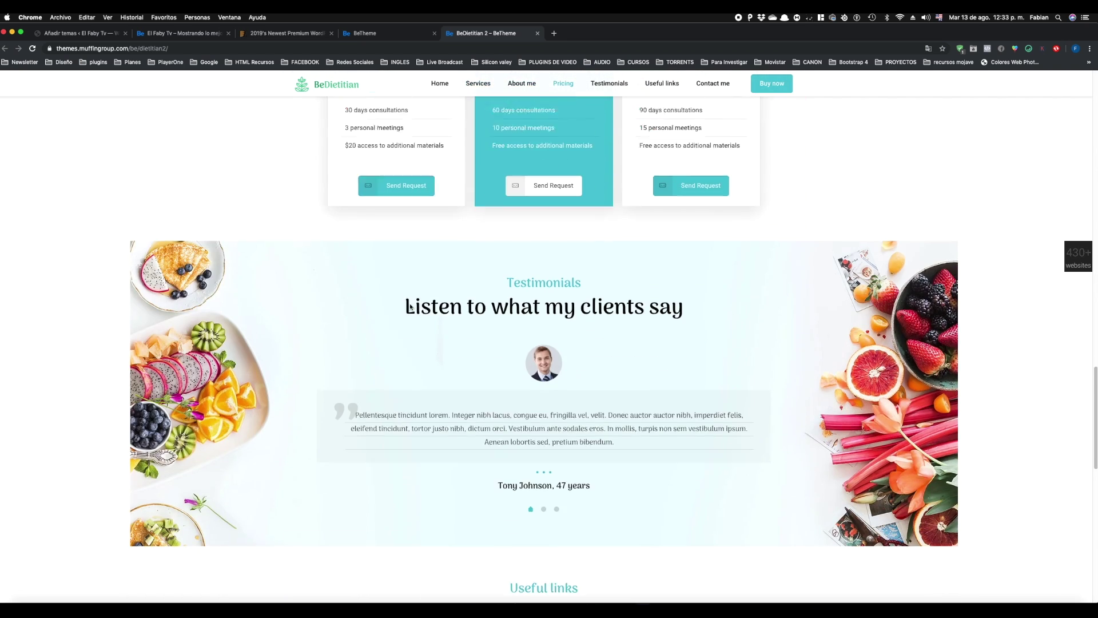
pyautogui.scroll(-10, 410, 306)
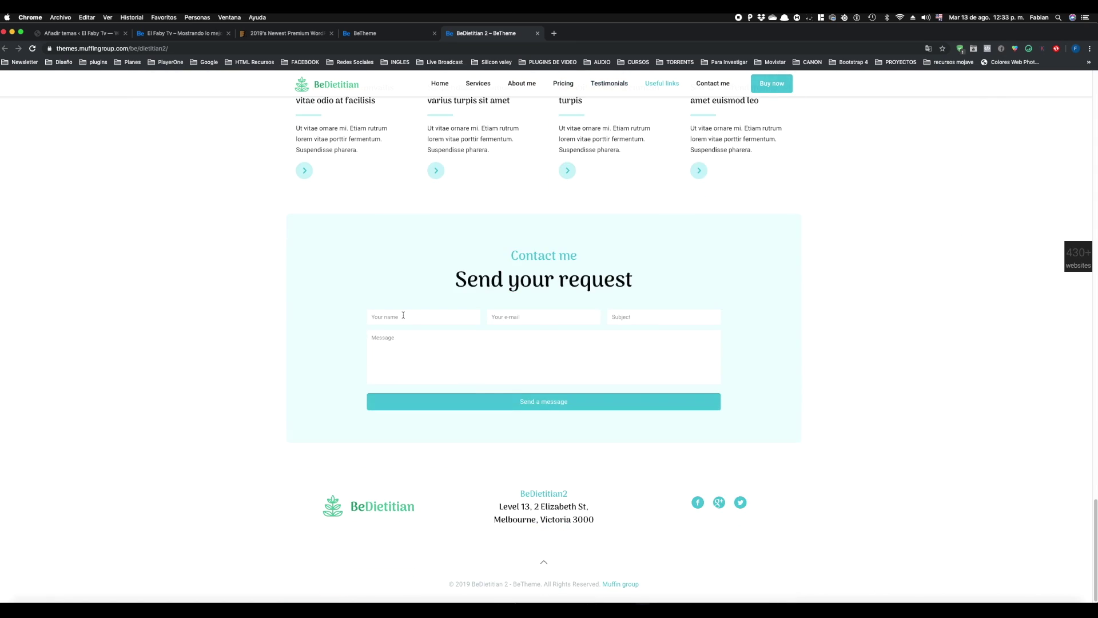
pyautogui.scroll(20, 403, 315)
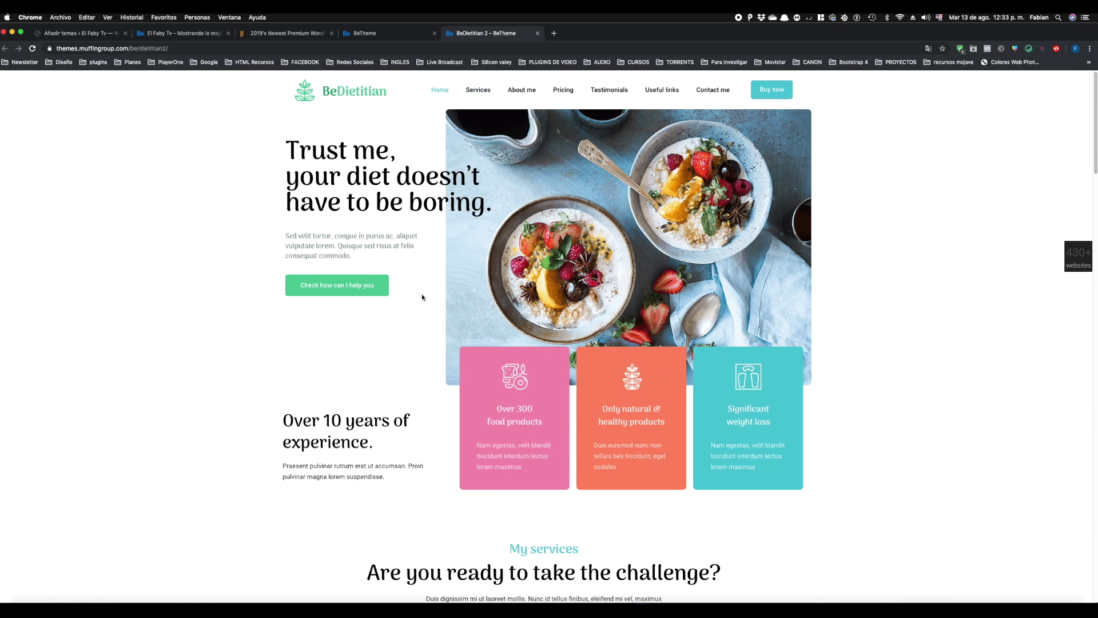
# Return to BeTheme's gallery of pre-built websites and review the category filters, such as Business and One page.
pyautogui.click(383, 36)
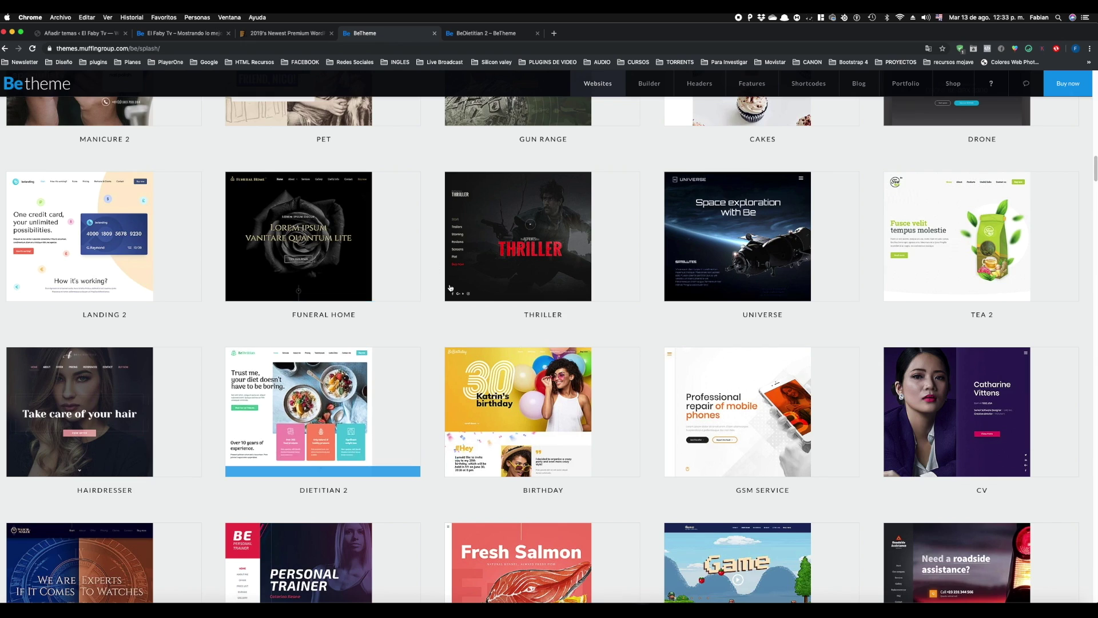
pyautogui.scroll(15, 451, 290)
pyautogui.scroll(3, 449, 294)
pyautogui.scroll(-4, 448, 296)
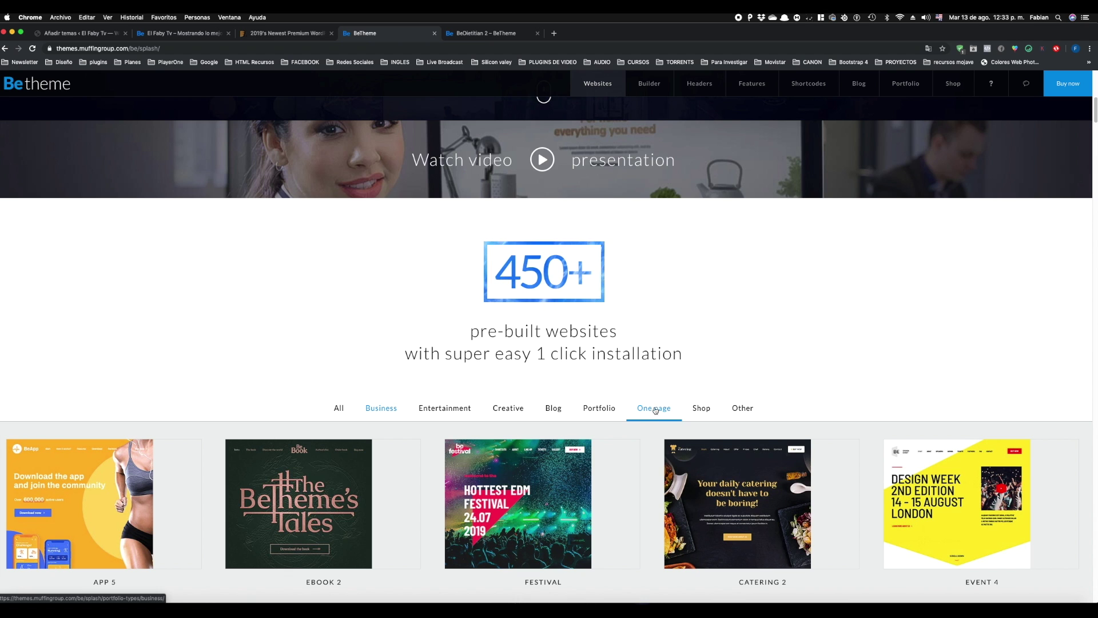
# Go back to the Dietitian 2 demo and visit its About me, Testimonials, Services and contact sections.
pyautogui.click(493, 34)
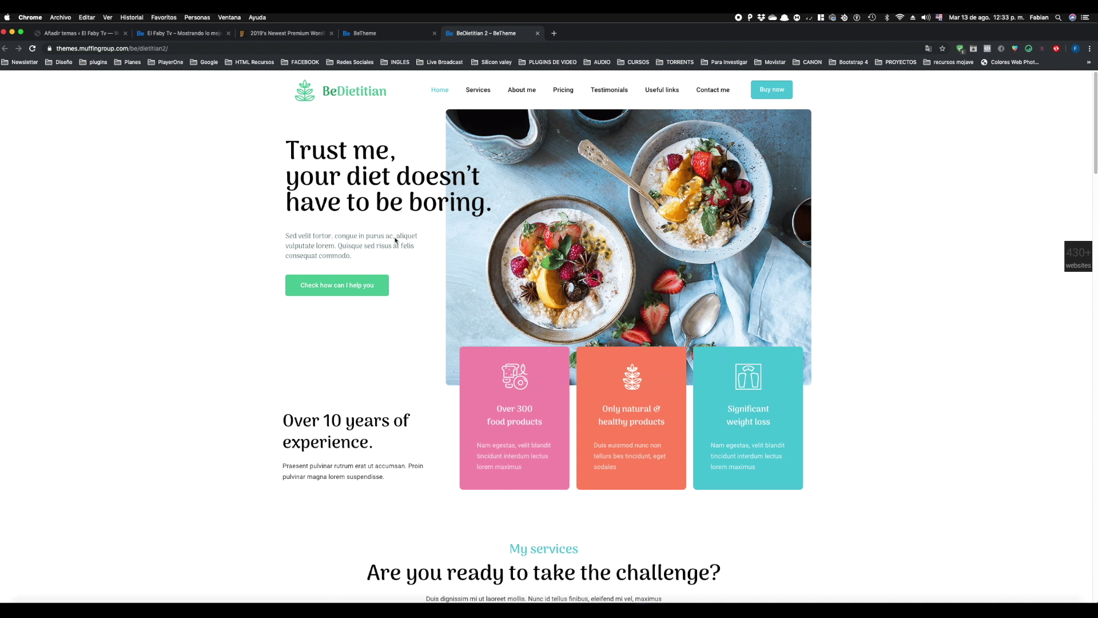
pyautogui.click(521, 92)
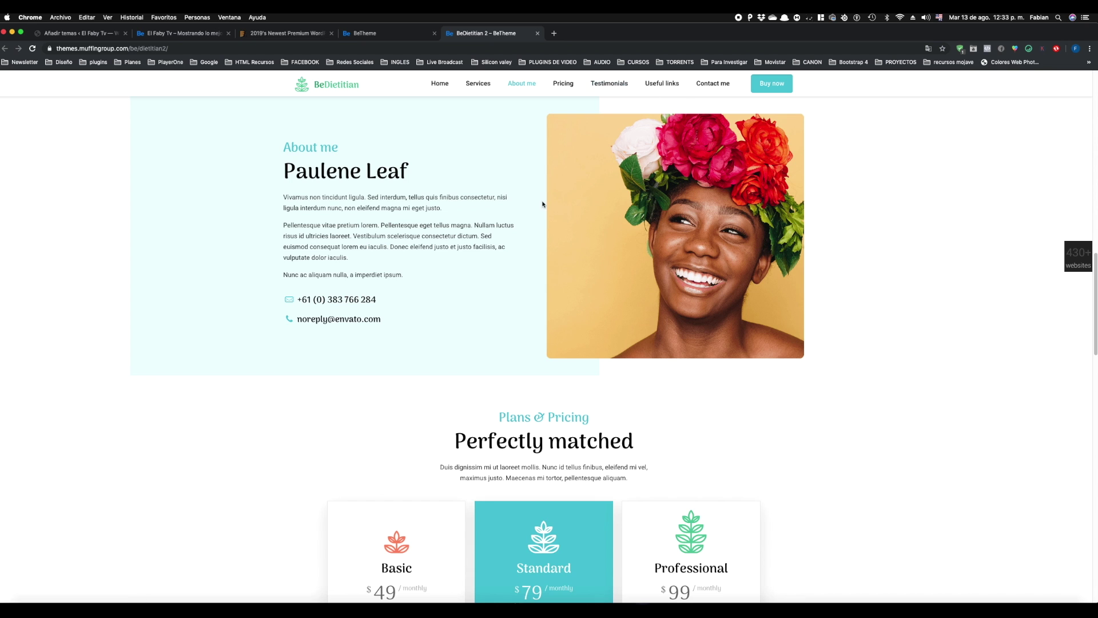
pyautogui.scroll(15, 540, 204)
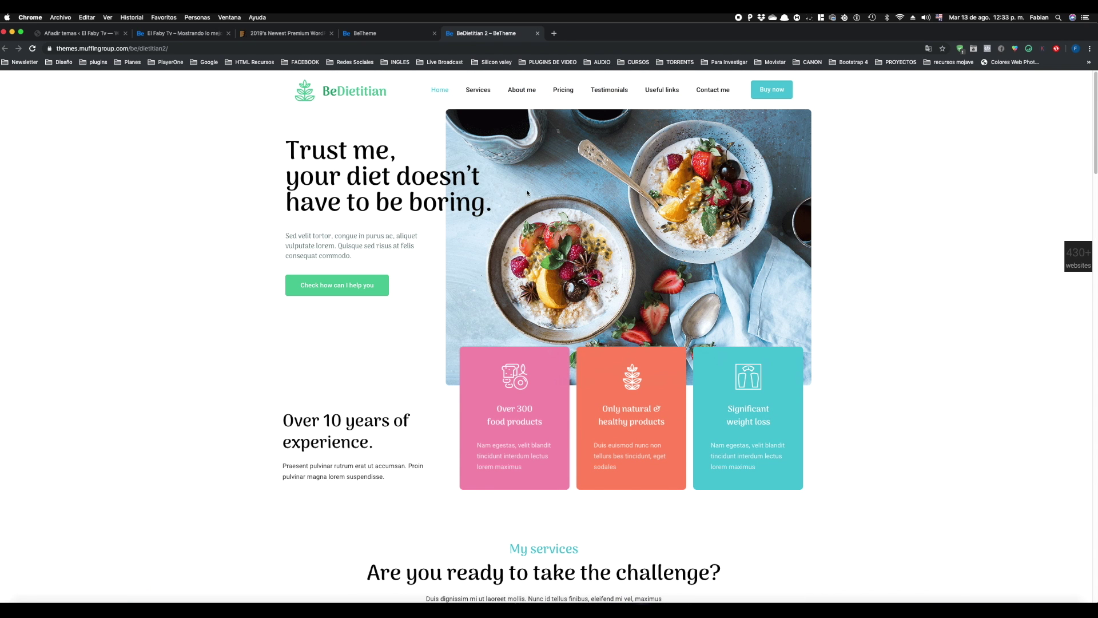
pyautogui.click(608, 91)
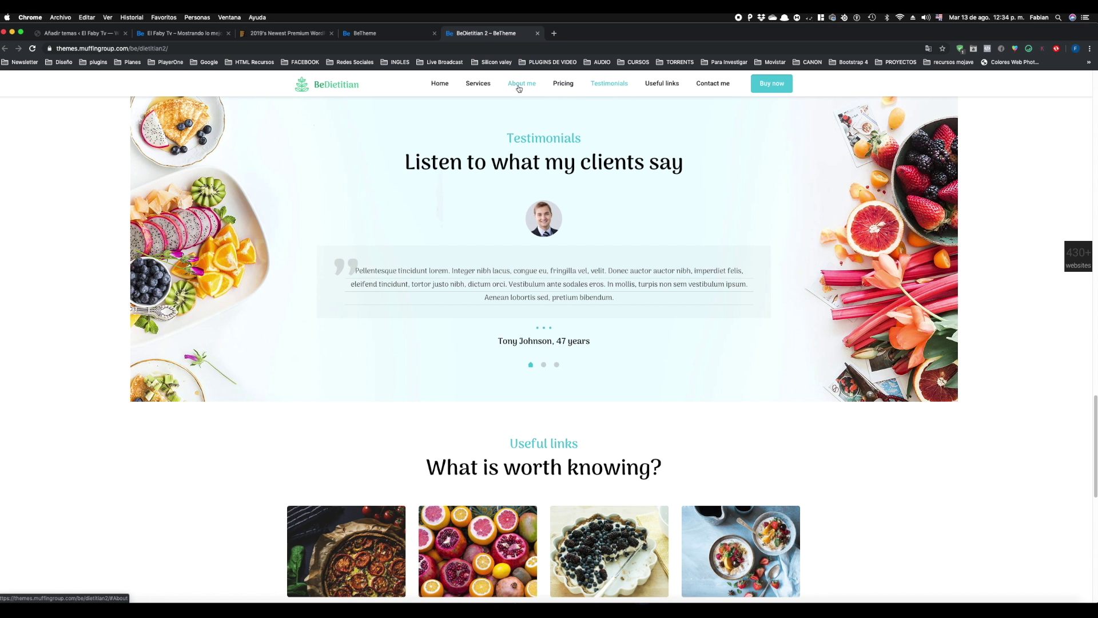
pyautogui.click(479, 87)
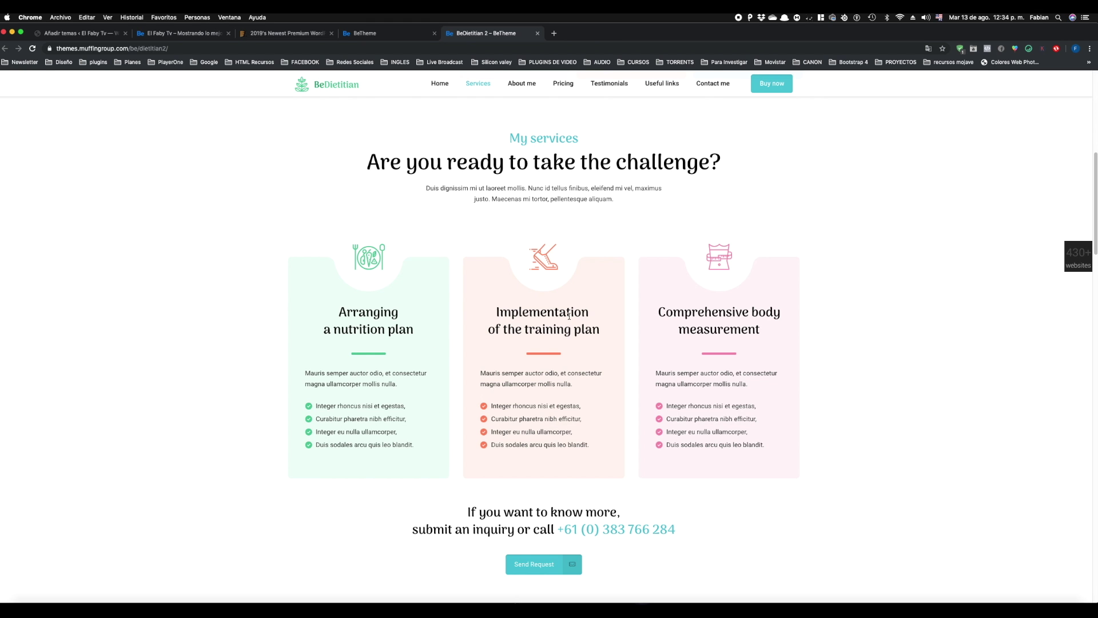
pyautogui.click(714, 83)
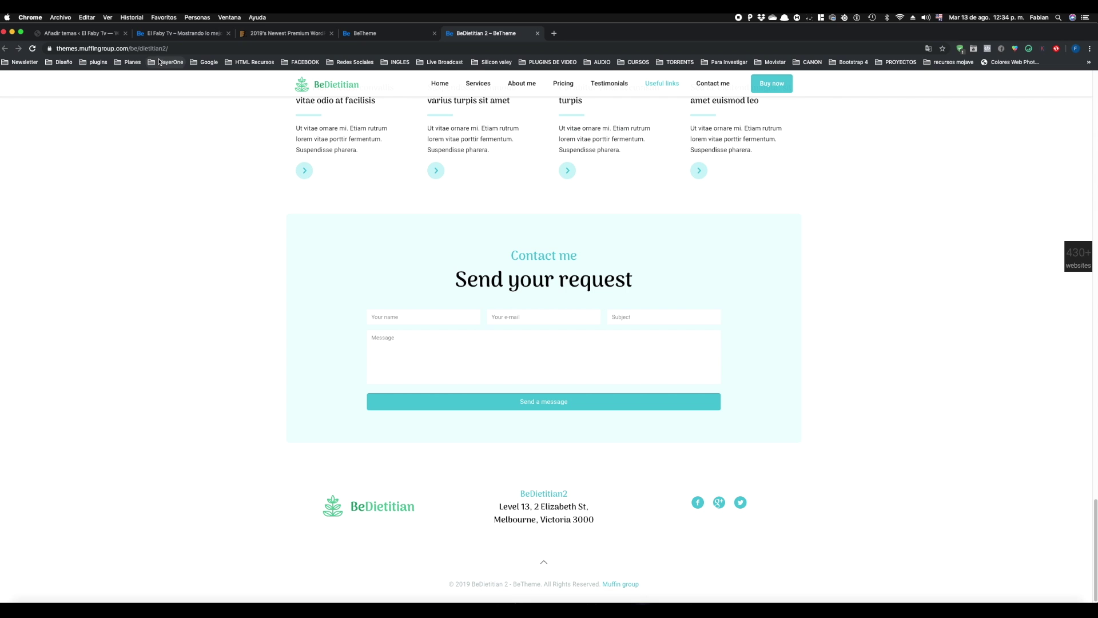
# Return to the WordPress admin, list the installed themes and activate Betheme.
pyautogui.click(97, 38)
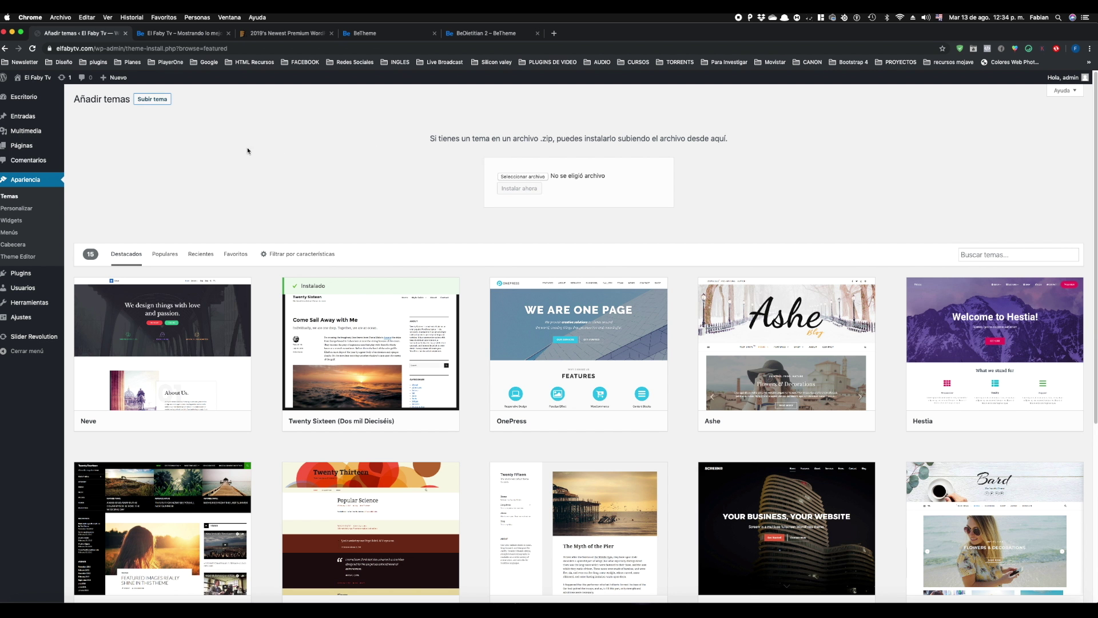
pyautogui.click(14, 198)
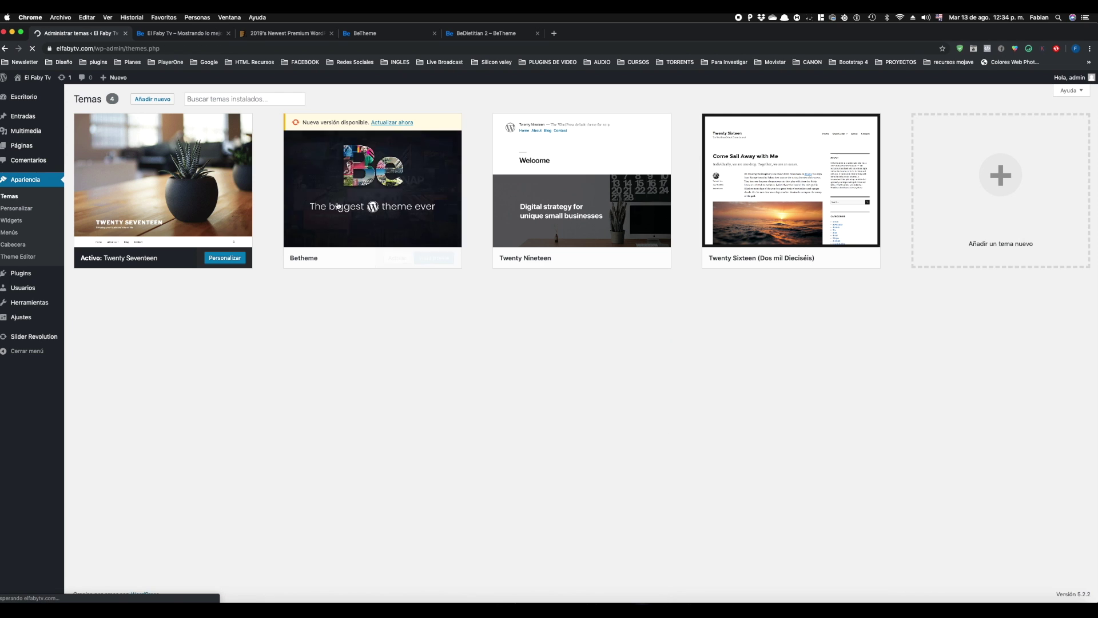
pyautogui.moveTo(338, 206)
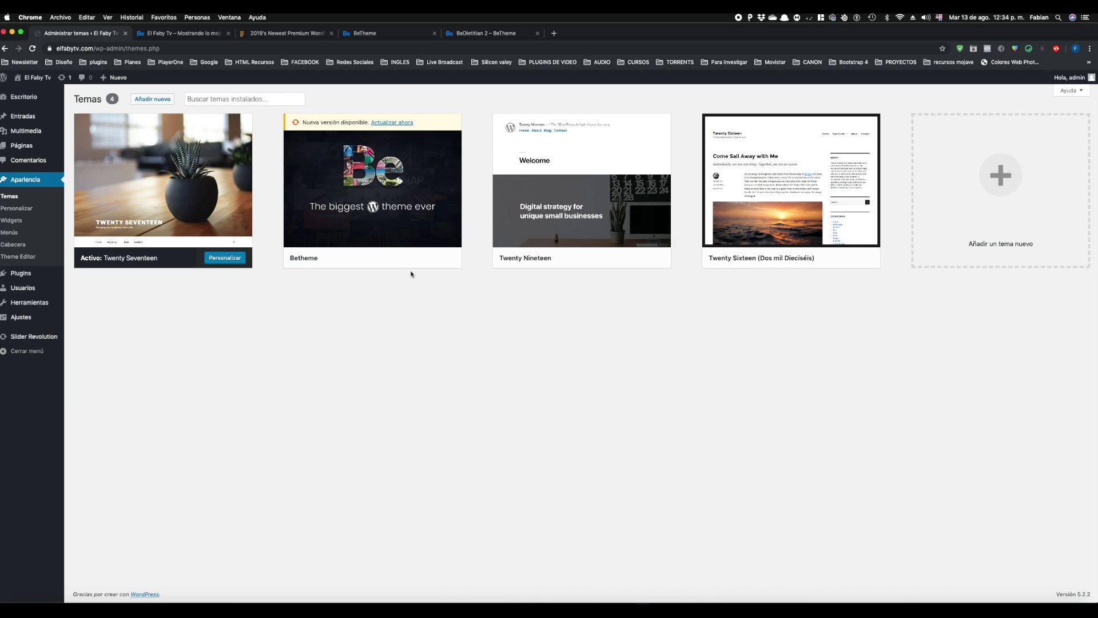
pyautogui.click(398, 257)
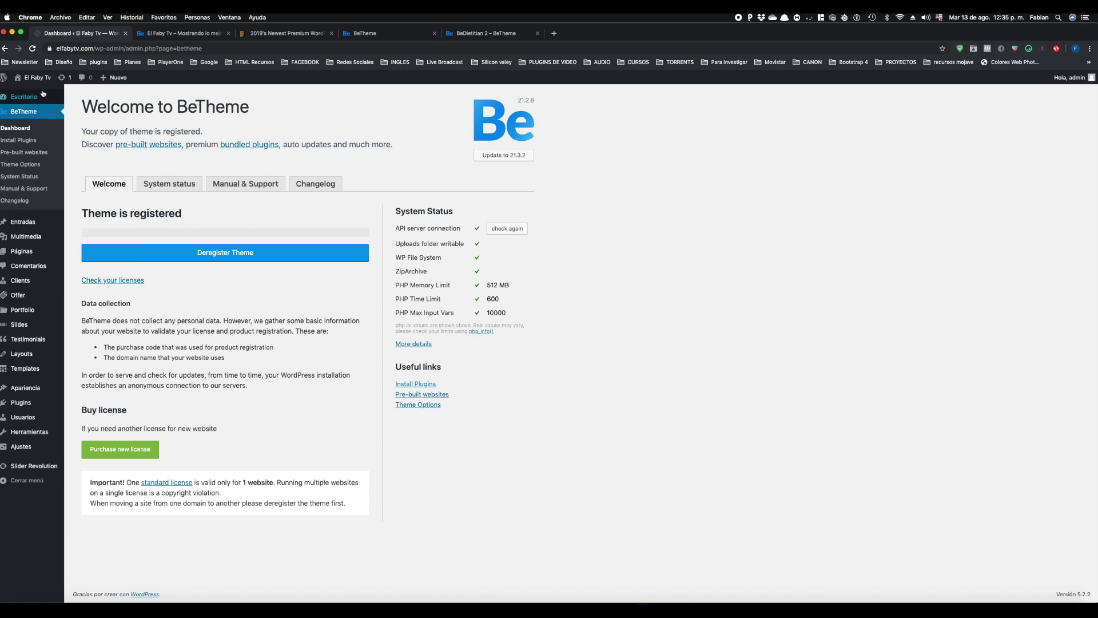
# Review the admin sections that come with BeTheme and open its Install Plugins page.
pyautogui.moveTo(45, 247)
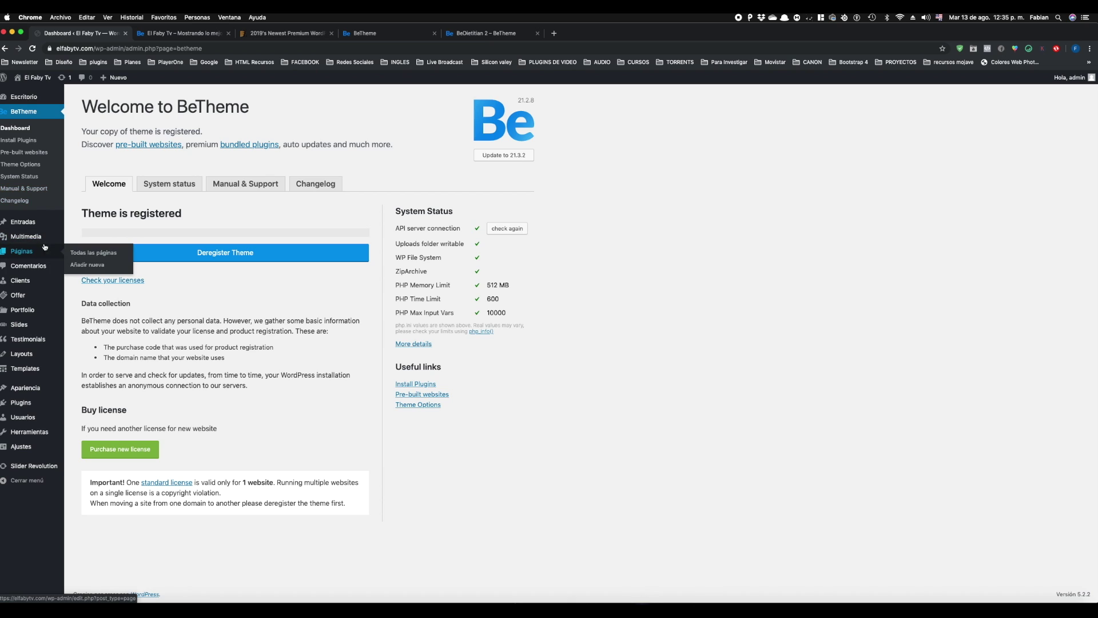
pyautogui.moveTo(32, 321)
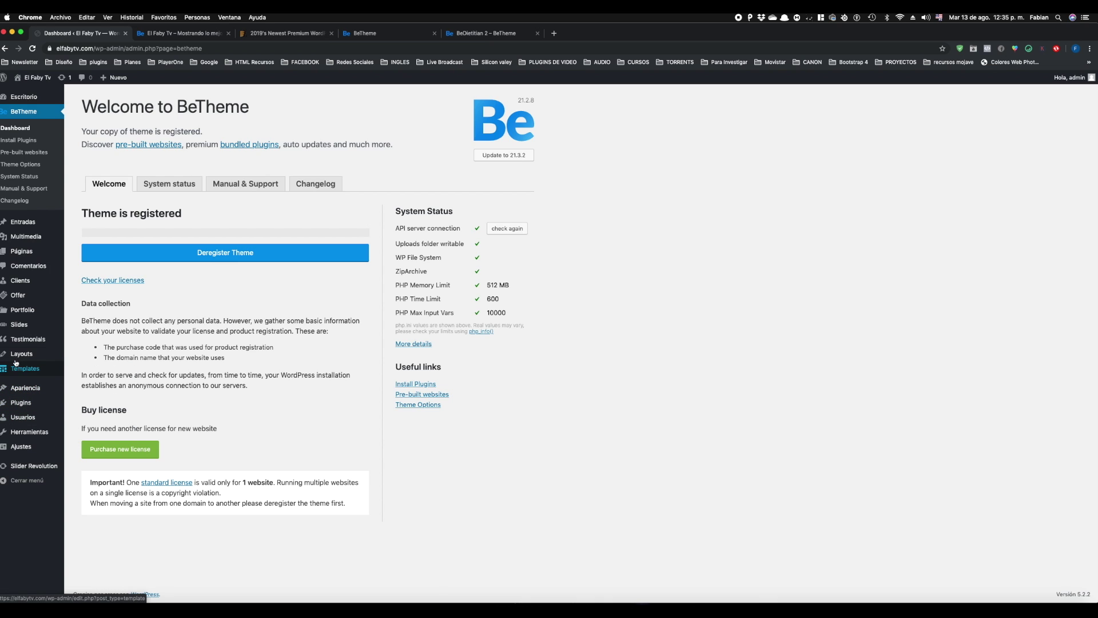
pyautogui.moveTo(15, 305)
pyautogui.click(26, 143)
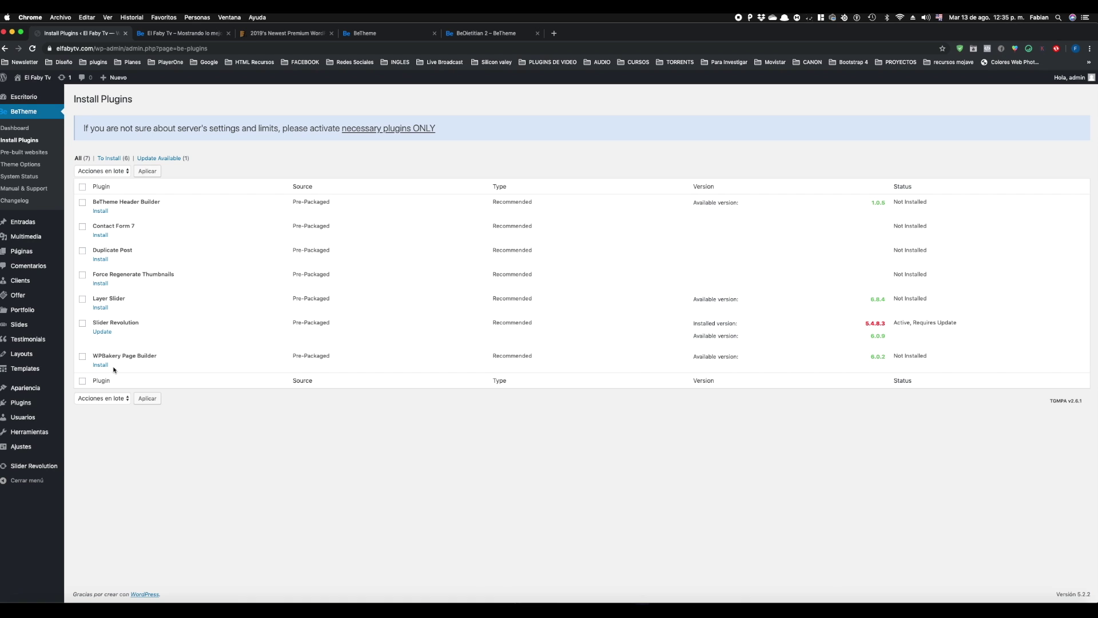
# Try to bulk-activate all of BeTheme's recommended plugins.
pyautogui.click(83, 187)
pyautogui.click(119, 172)
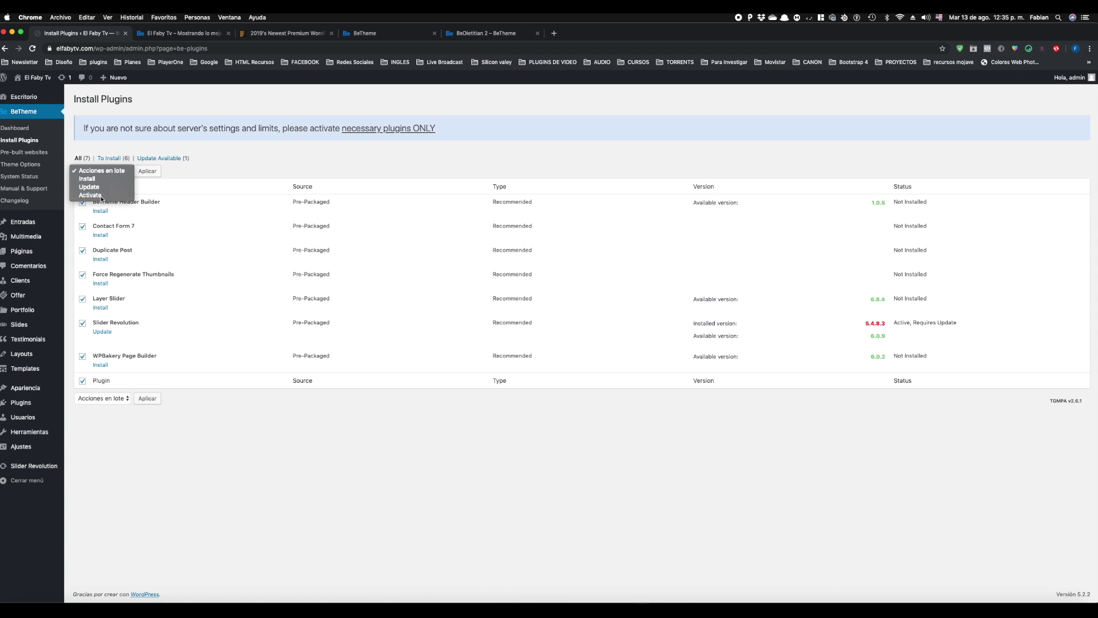
pyautogui.click(100, 195)
pyautogui.click(147, 171)
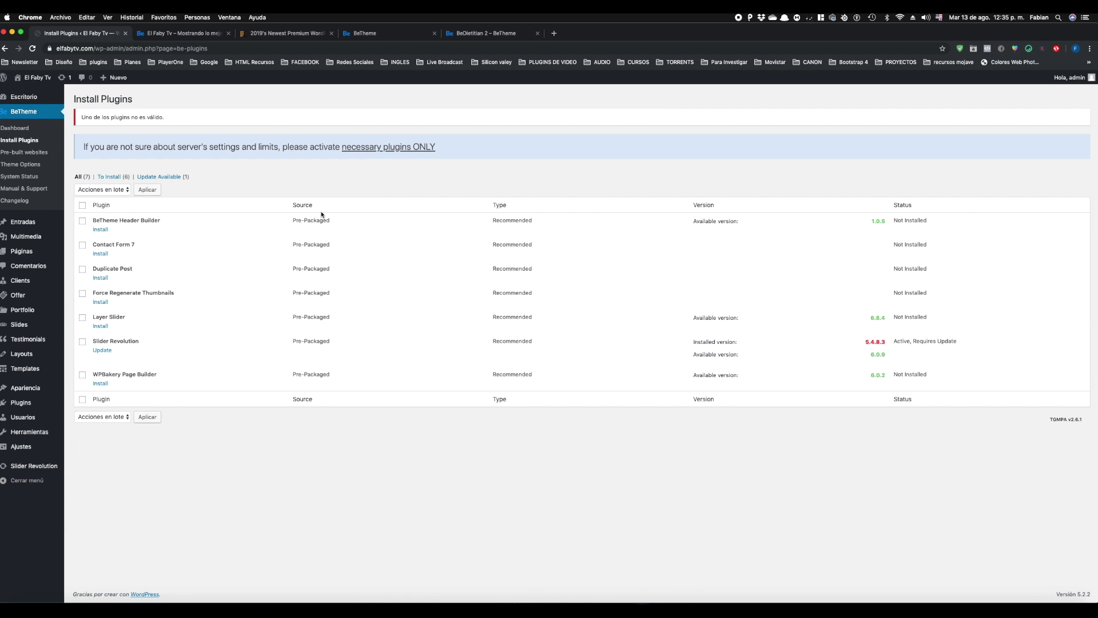
# Select all of BeTheme's recommended plugins and bulk-install them.
pyautogui.click(83, 204)
pyautogui.click(103, 189)
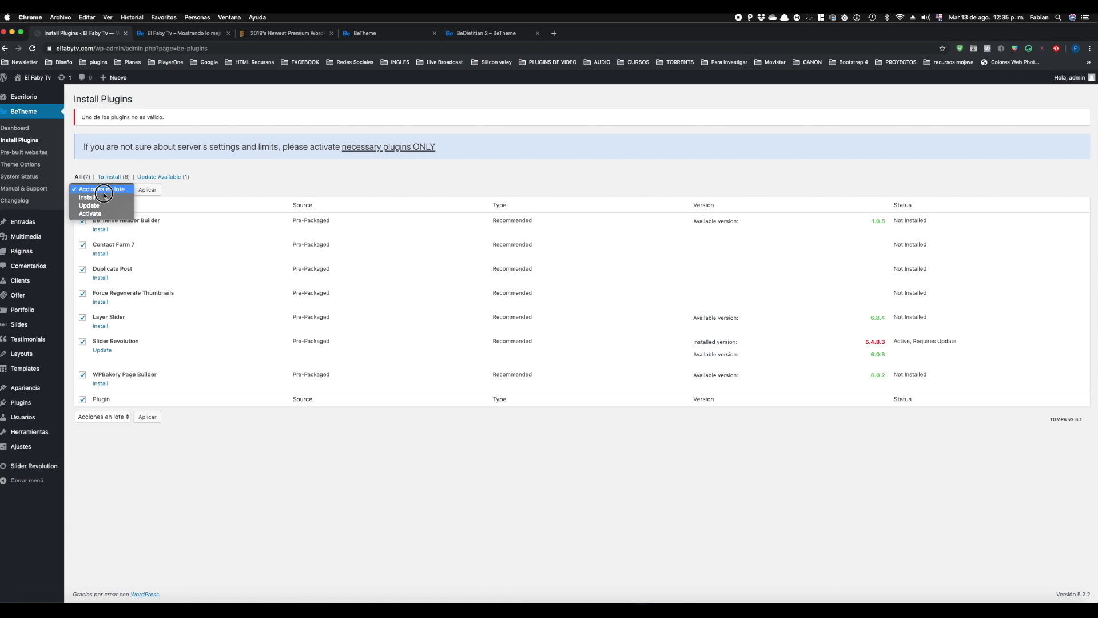
pyautogui.click(104, 198)
pyautogui.click(147, 189)
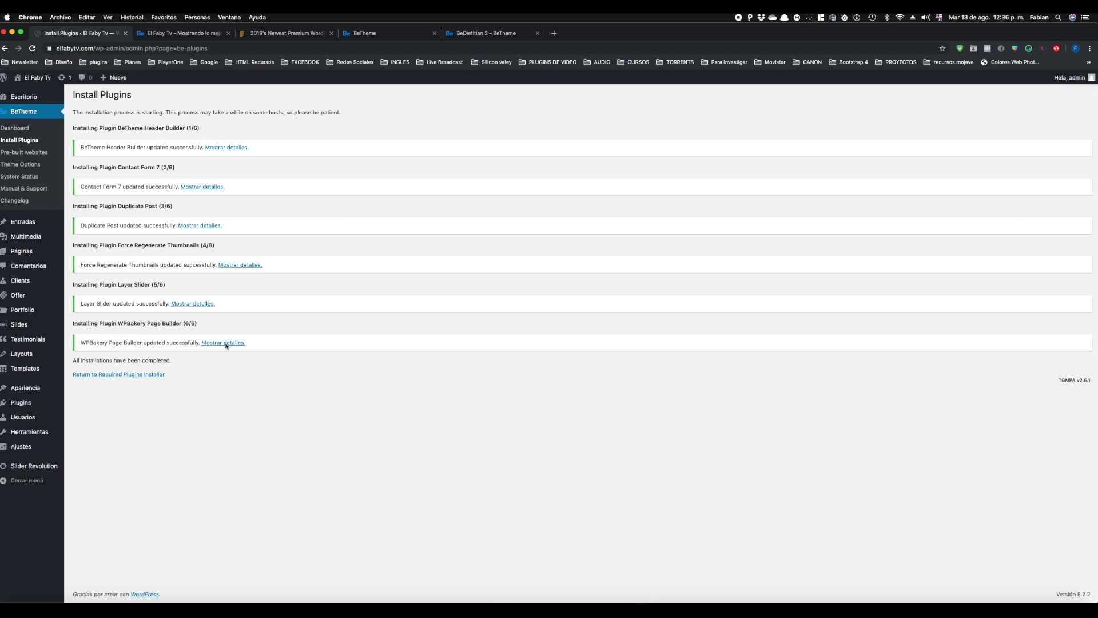
# Open the list of all WordPress pages and check the existing entries, including the Home pages.
pyautogui.click(19, 255)
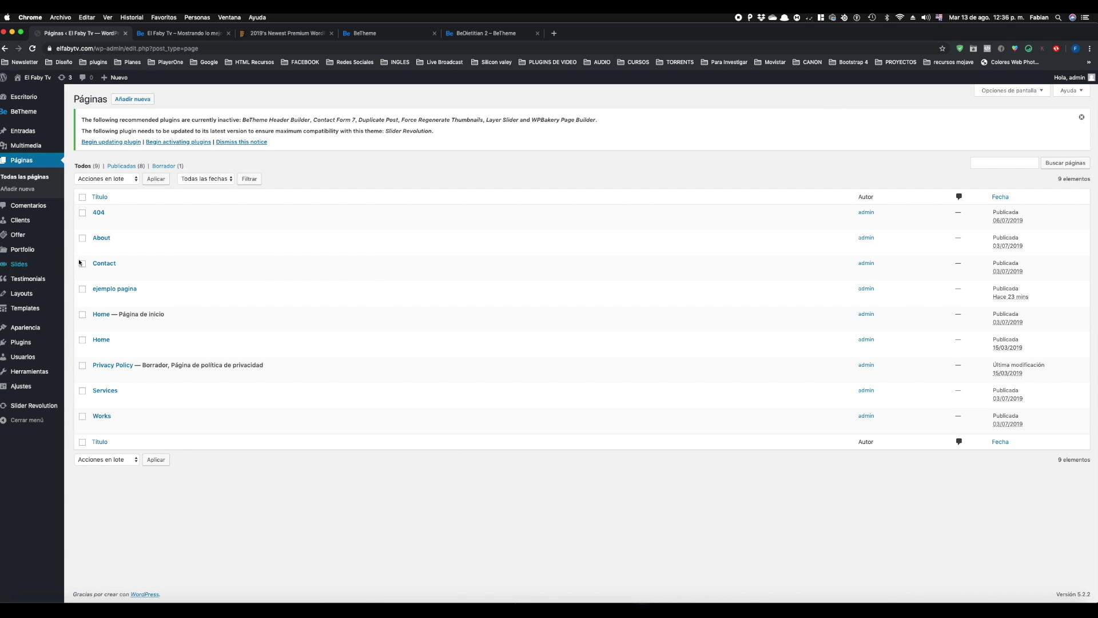
pyautogui.moveTo(114, 324)
pyautogui.moveTo(97, 346)
# Switch to the El Faby Tv site and examine how its home page displays, from the header down to the footer.
pyautogui.click(179, 33)
pyautogui.click(418, 456)
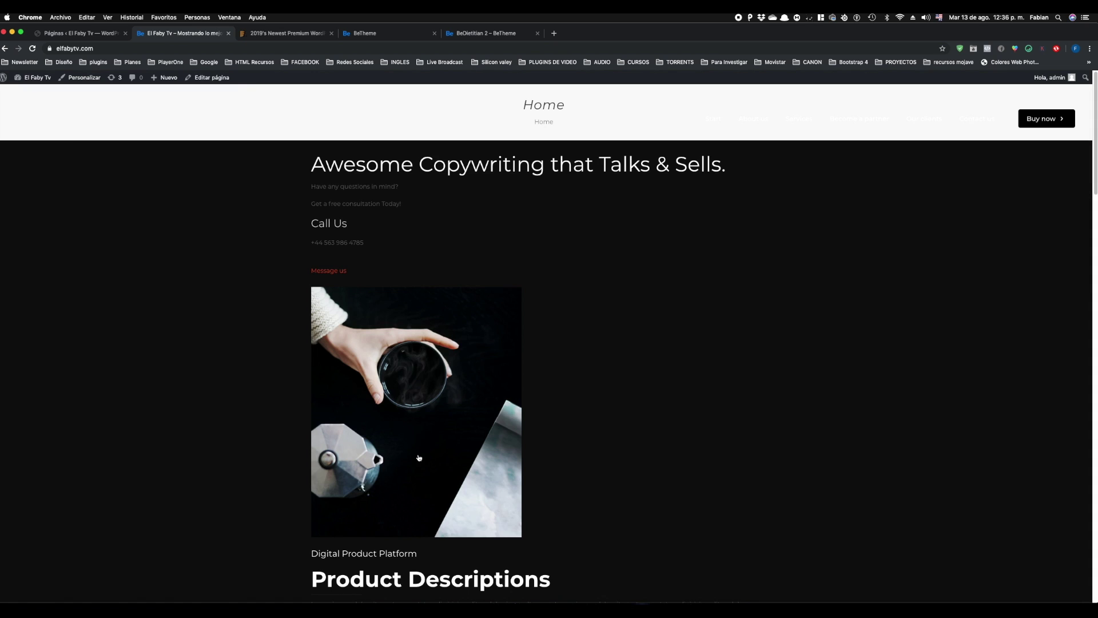
pyautogui.scroll(-10, 418, 458)
pyautogui.scroll(-18, 329, 452)
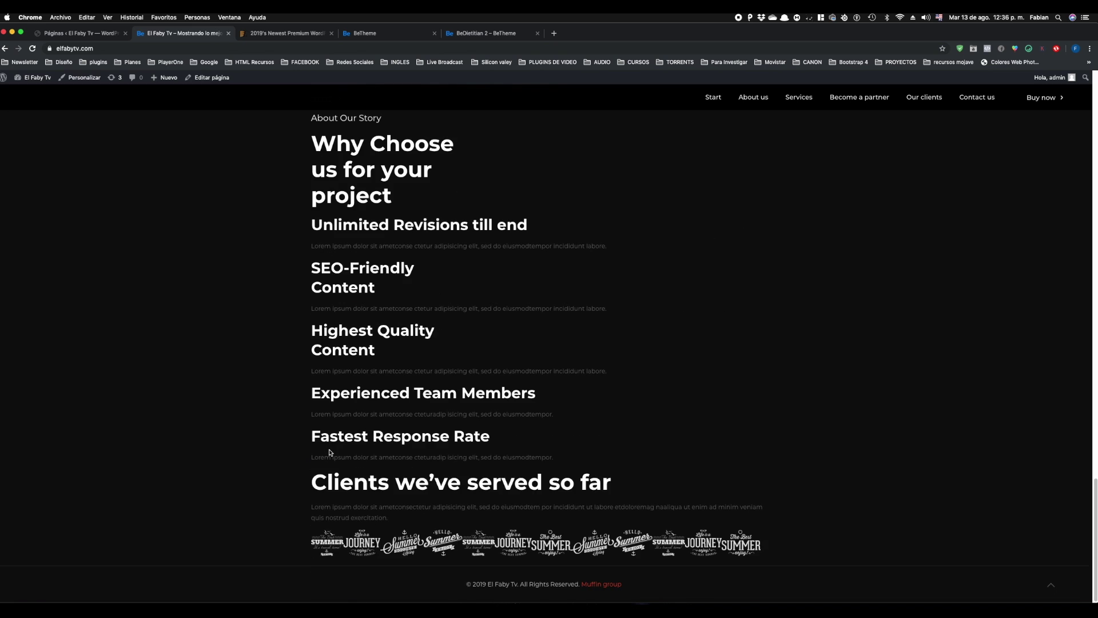
pyautogui.scroll(20, 330, 452)
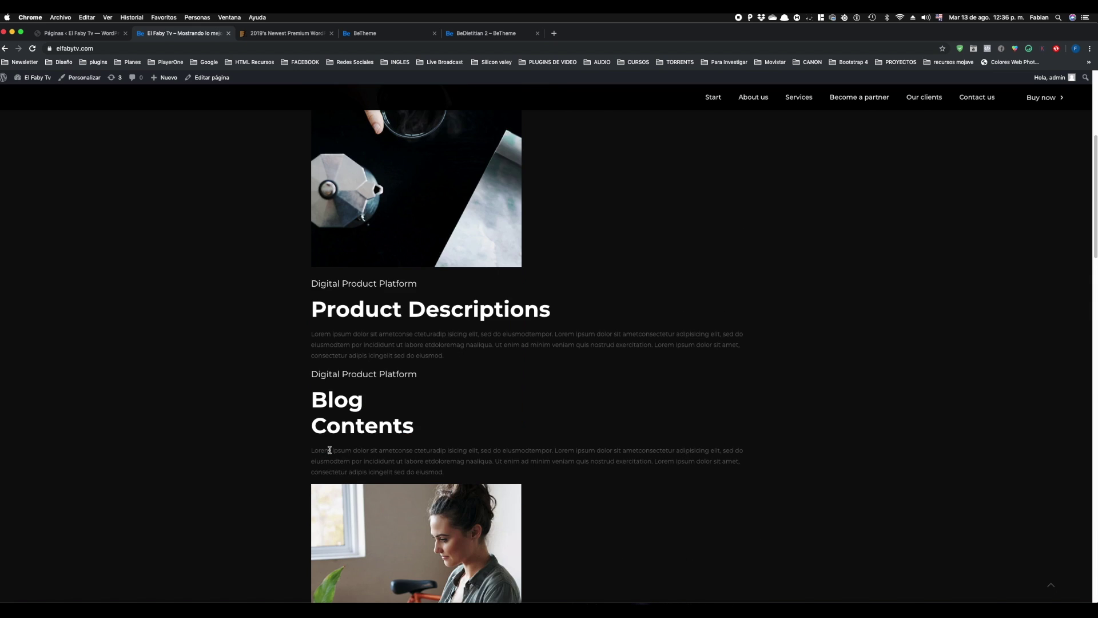
pyautogui.scroll(-6, 329, 452)
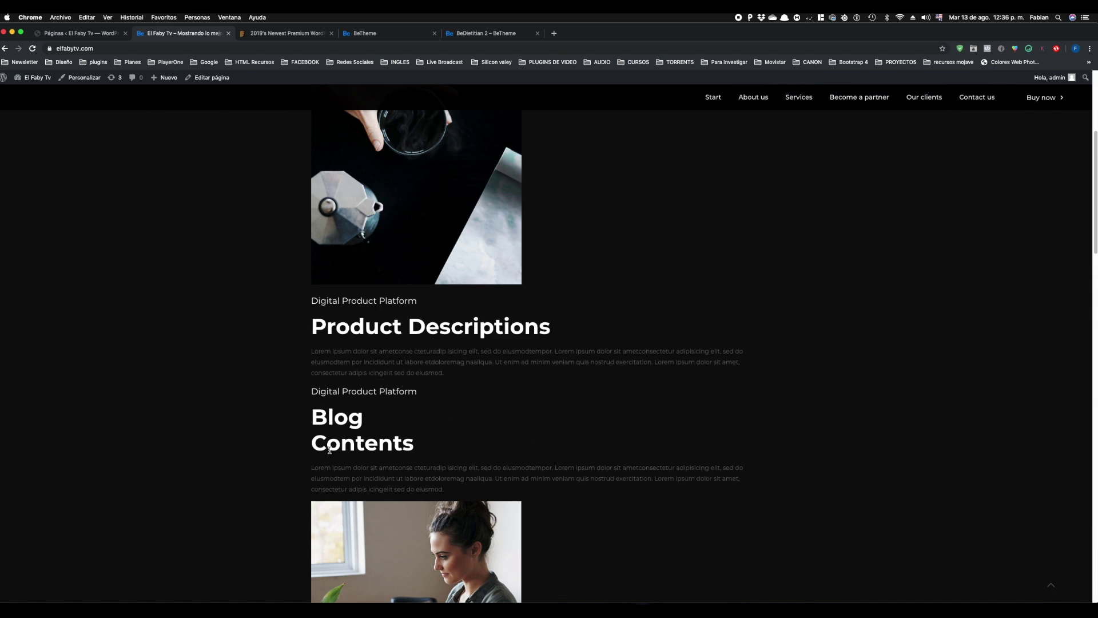
pyautogui.scroll(-10, 330, 451)
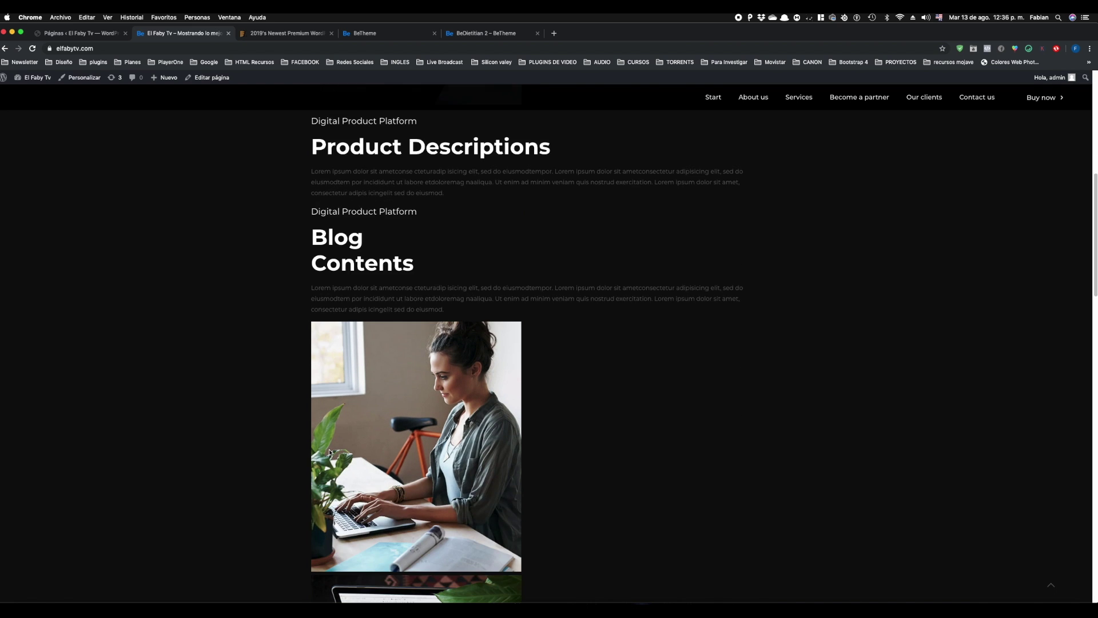
pyautogui.scroll(15, 329, 450)
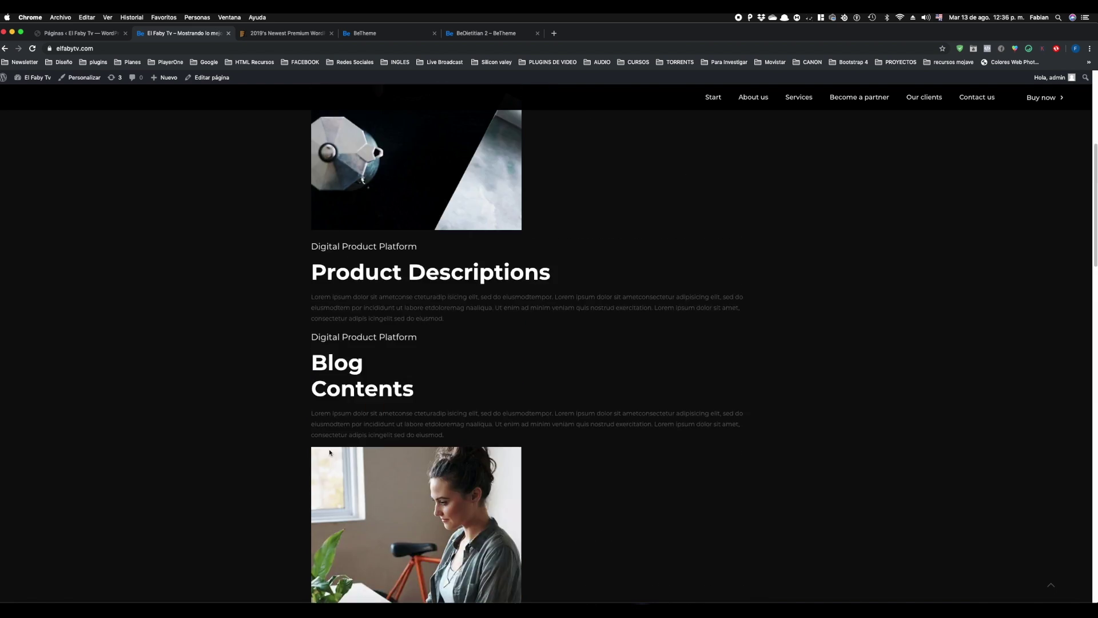
# Return to the WordPress administration and open BeTheme's library of pre-built websites.
pyautogui.click(99, 35)
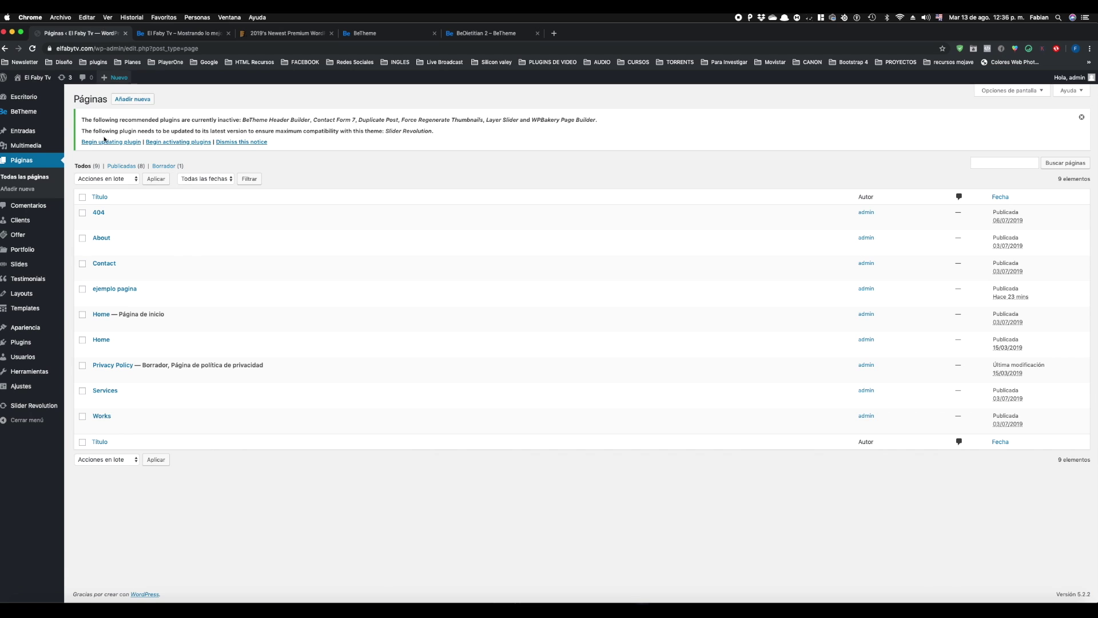
pyautogui.moveTo(139, 274)
pyautogui.moveTo(41, 113)
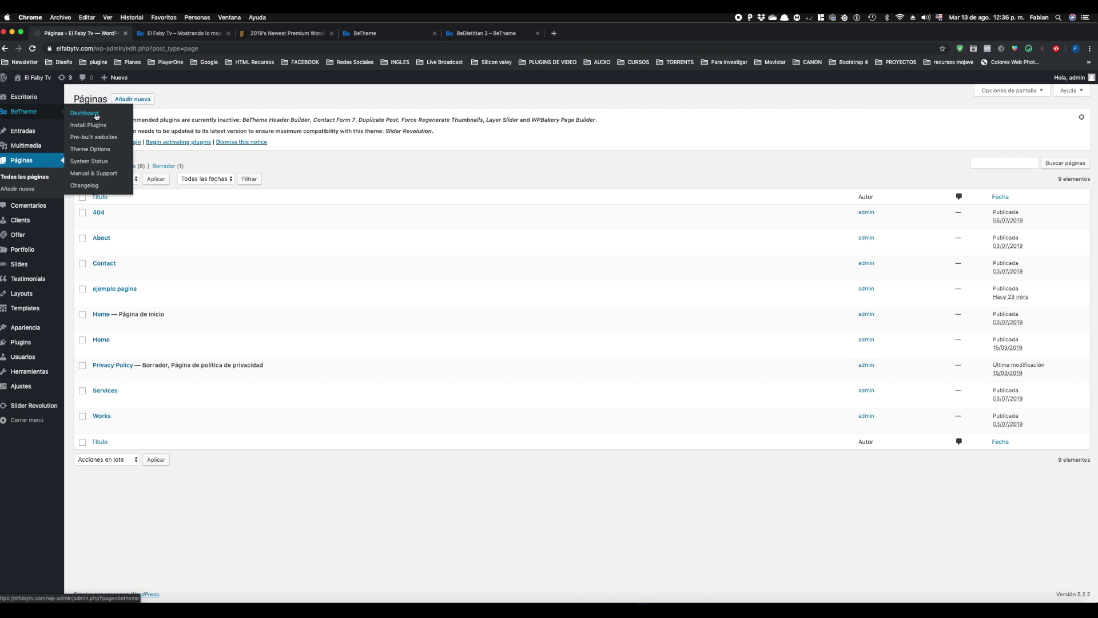
pyautogui.click(95, 138)
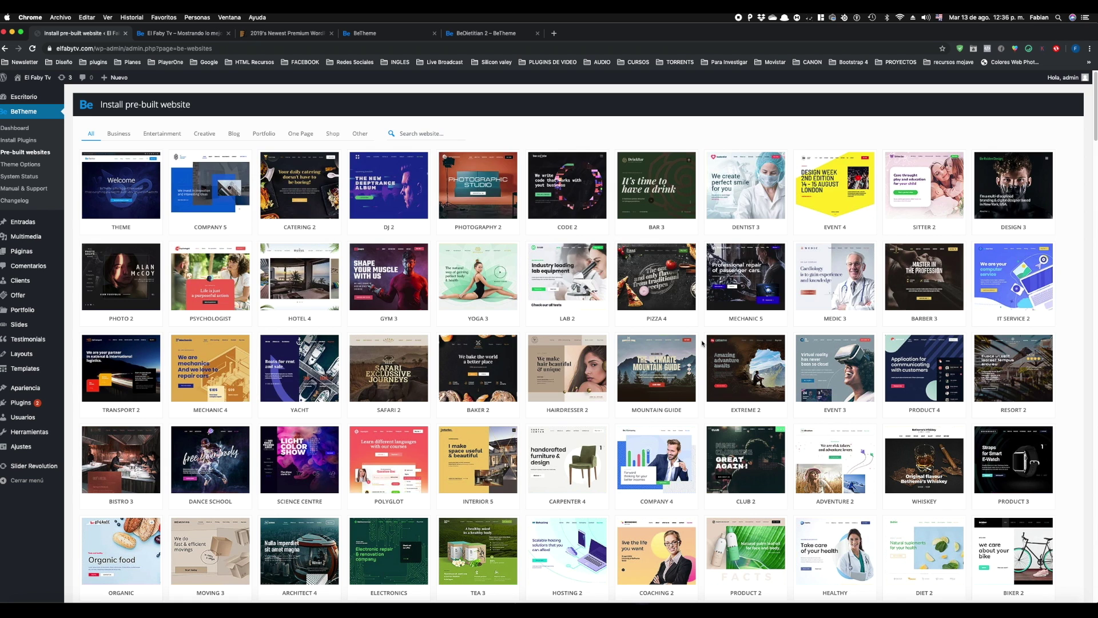
# Browse the catalogue of pre-built websites to find the Dietitian 2 design.
pyautogui.scroll(-2, 702, 343)
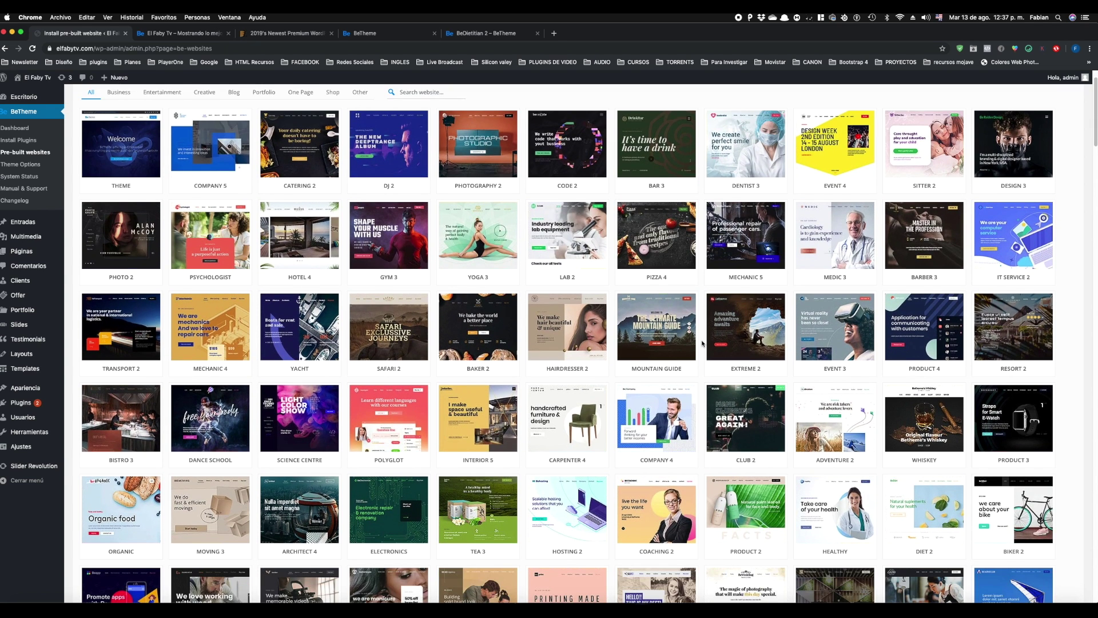
pyautogui.scroll(-2, 703, 343)
pyautogui.scroll(-1, 702, 344)
pyautogui.scroll(-10, 702, 343)
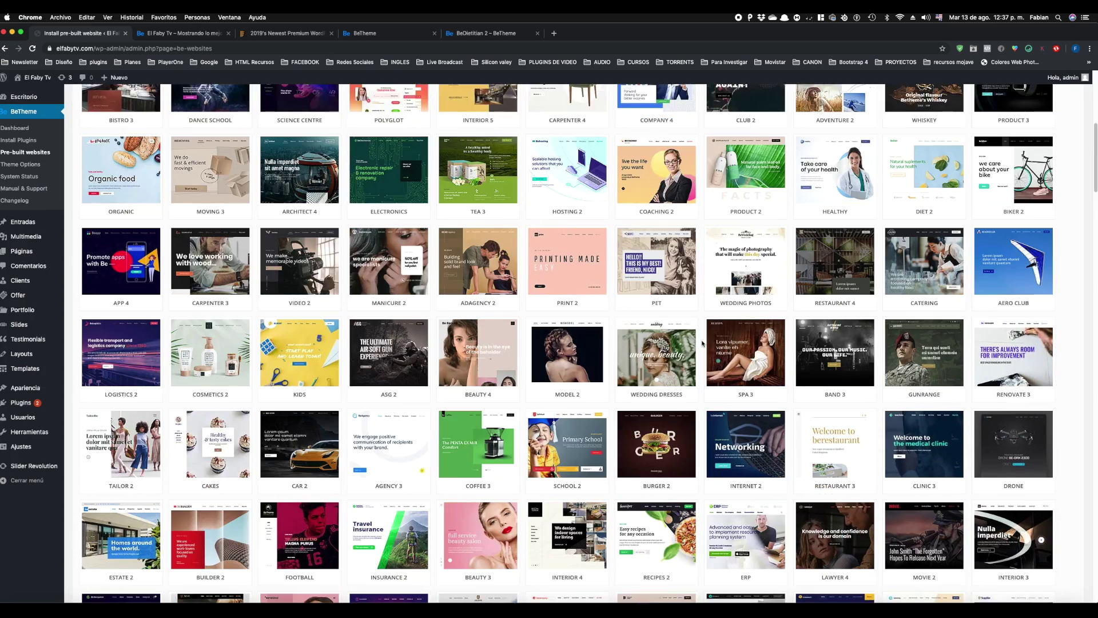
pyautogui.scroll(-2, 703, 343)
pyautogui.scroll(15, 702, 343)
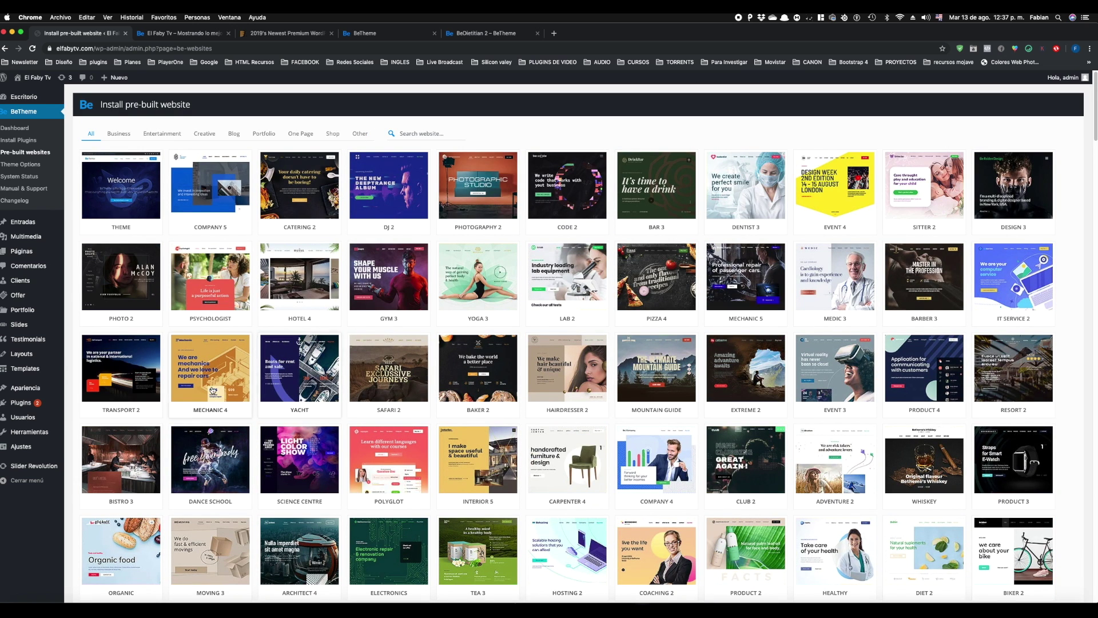
pyautogui.scroll(-2, 194, 433)
pyautogui.scroll(-2, 194, 433)
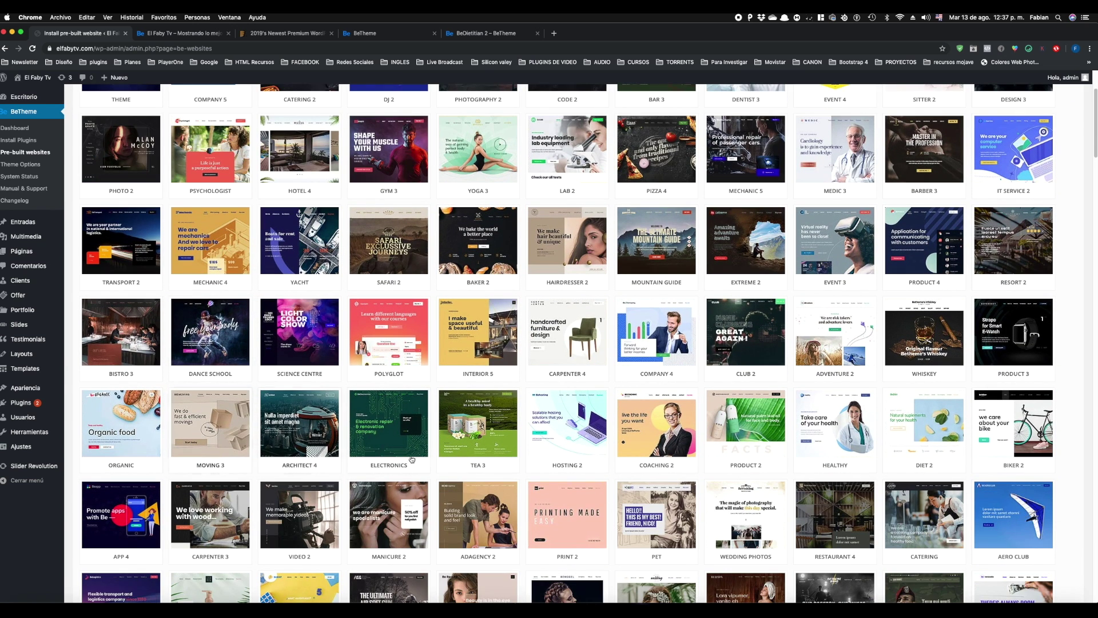
pyautogui.scroll(-5, 584, 476)
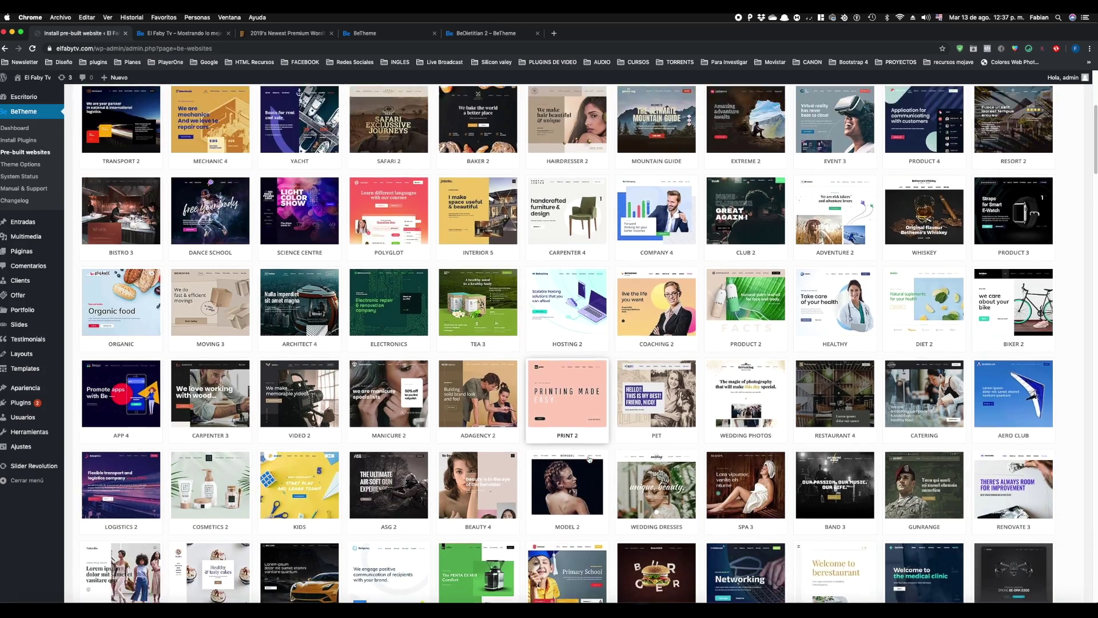
pyautogui.scroll(-10, 568, 480)
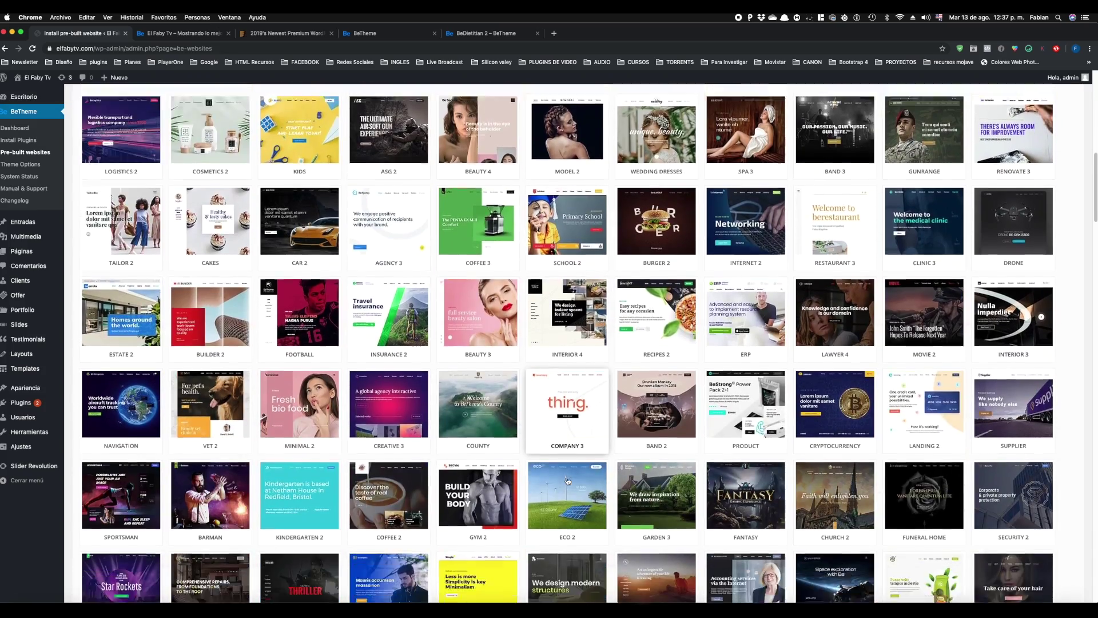
pyautogui.scroll(-6, 568, 480)
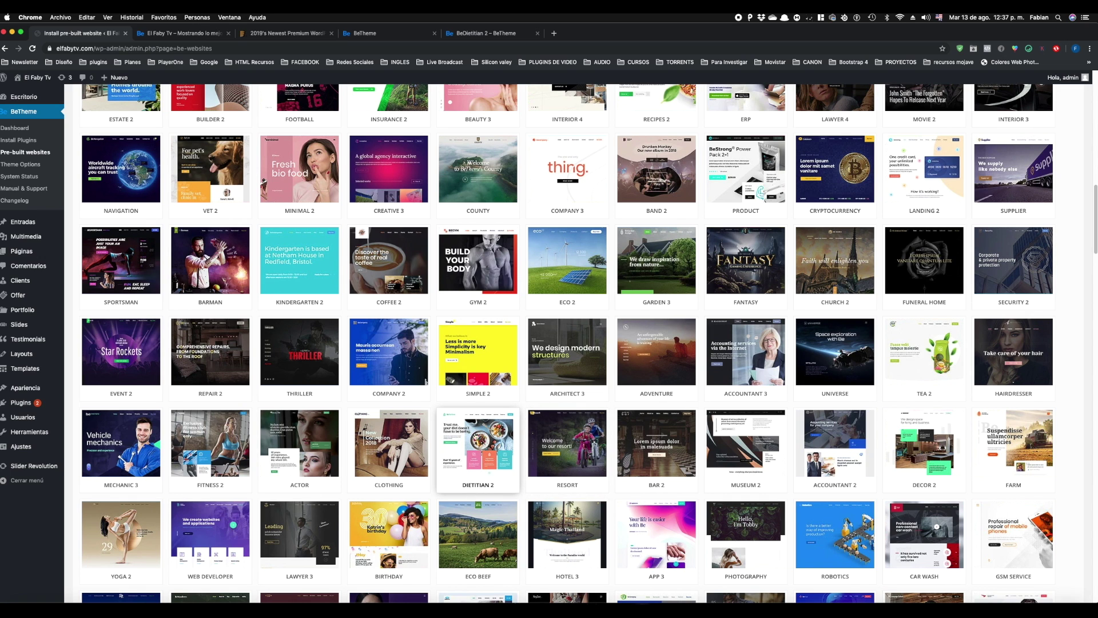
# Install Dietitian 2 as a complete pre-built website, with its media and Revolution Slider demo, without installing the database reset plugin.
pyautogui.click(468, 443)
pyautogui.scroll(-1, 476, 493)
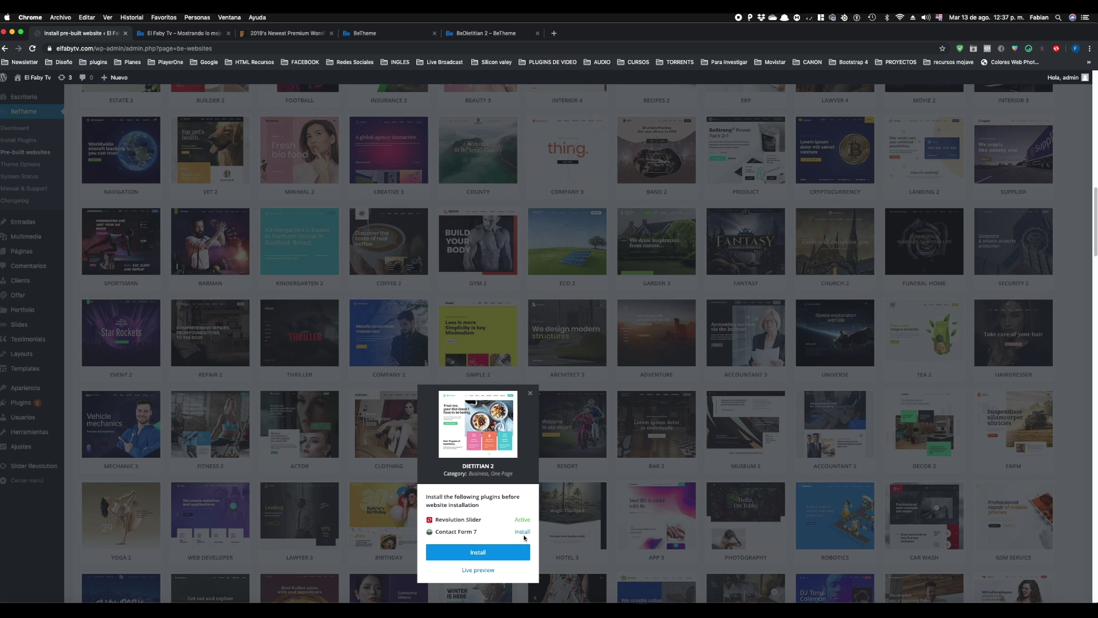
pyautogui.click(475, 551)
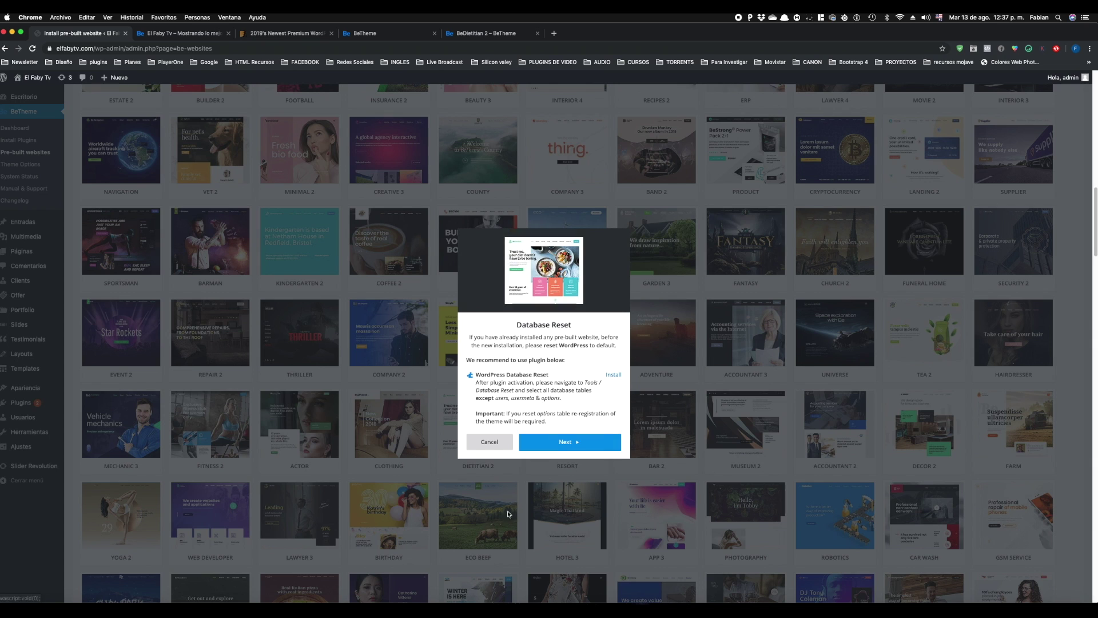
pyautogui.click(564, 448)
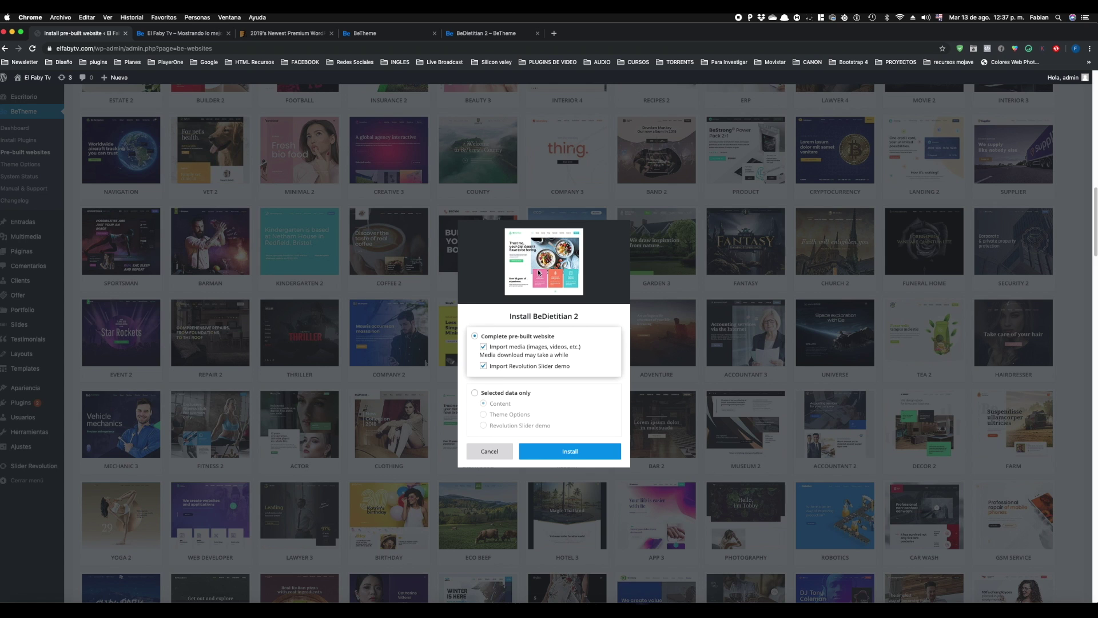
pyautogui.click(570, 453)
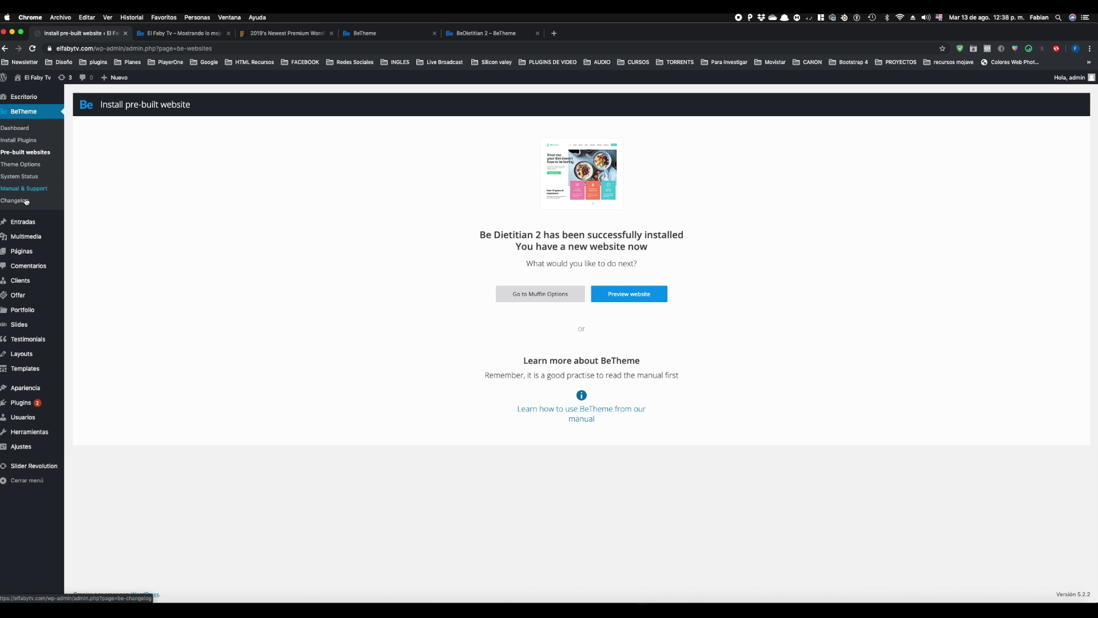
# Rename the Home page that is set as the front page to "Home 1" and update it.
pyautogui.click(21, 256)
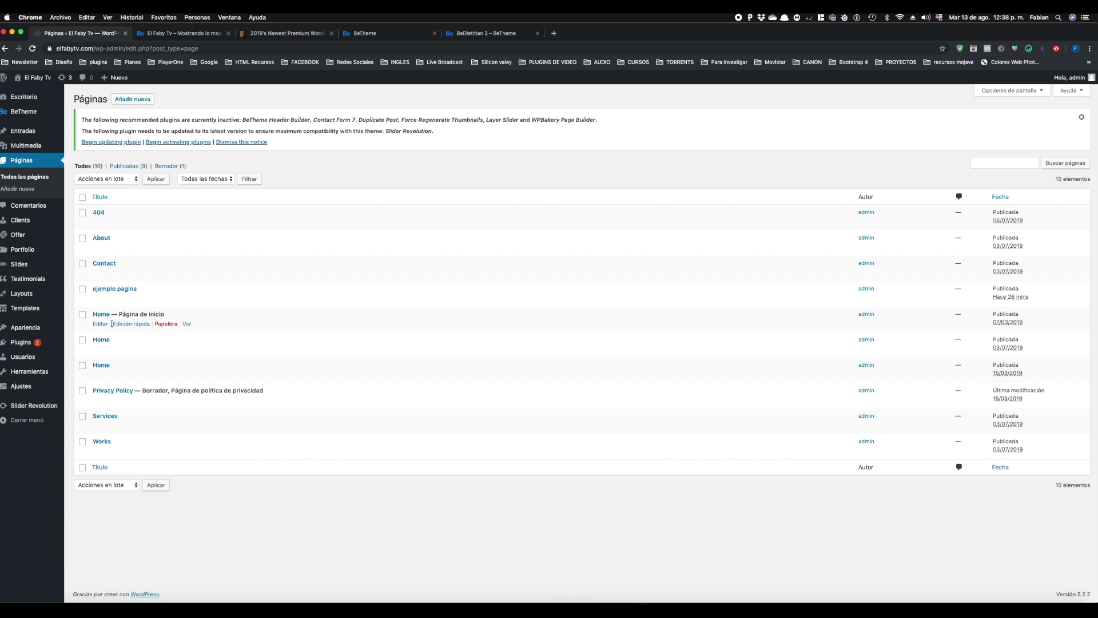
pyautogui.click(100, 325)
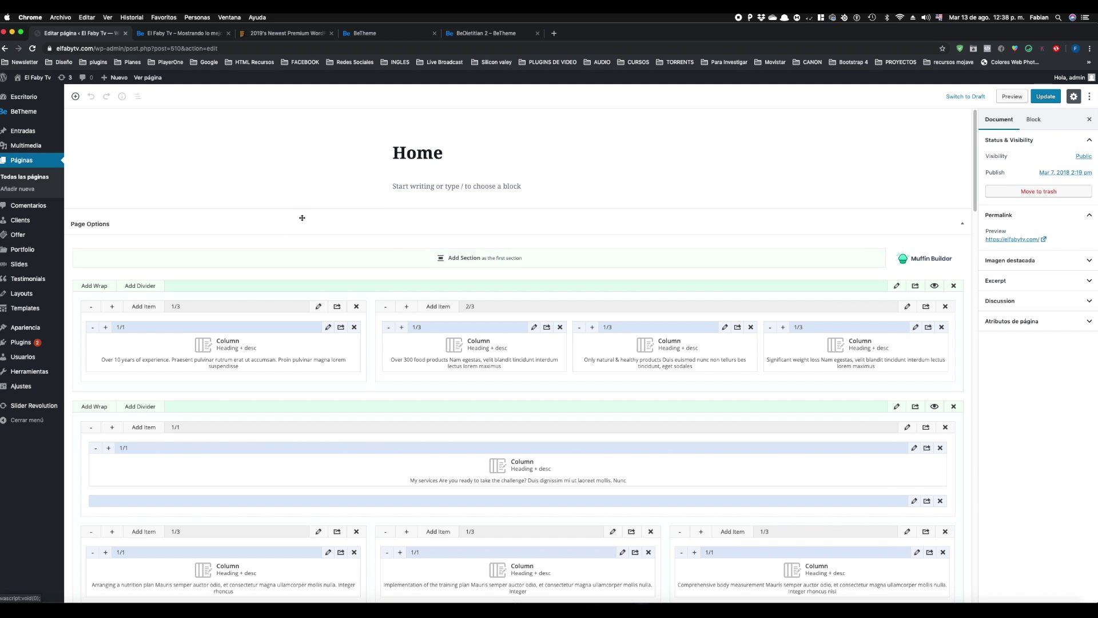
pyautogui.click(450, 150)
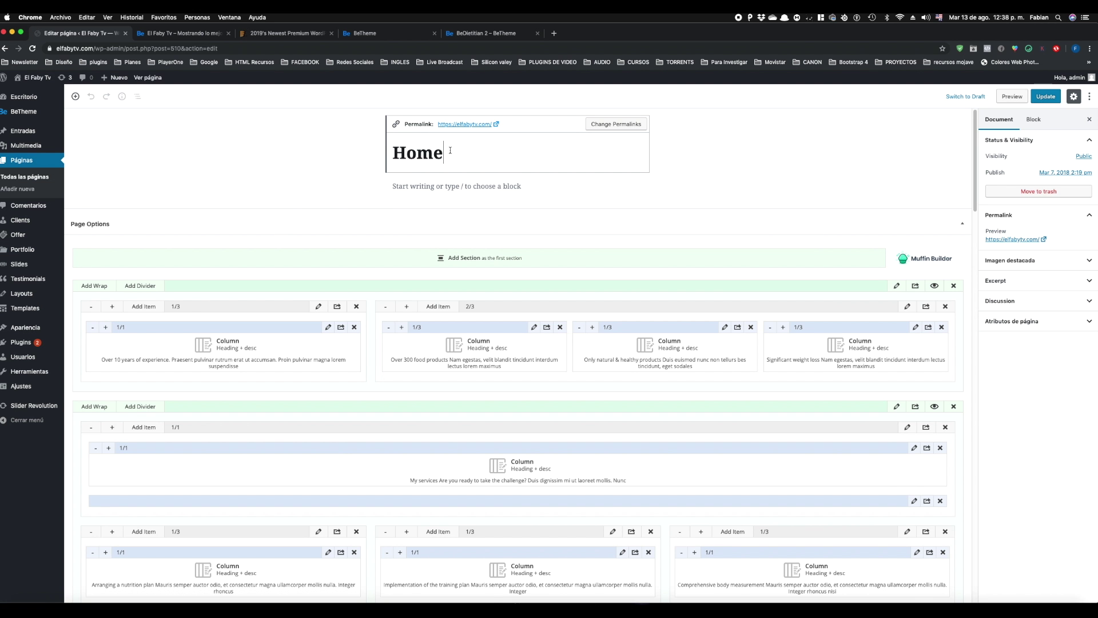
pyautogui.write('1')
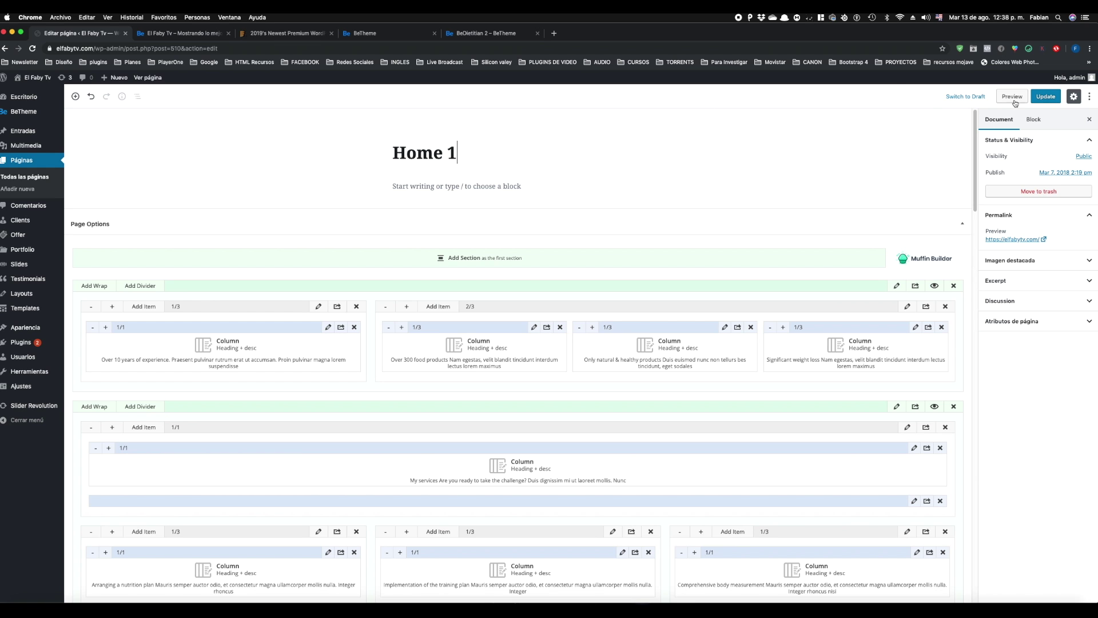
pyautogui.click(1045, 97)
# Reload the El Faby Tv site and examine how its home page displays with the Dietitian 2 design.
pyautogui.click(171, 33)
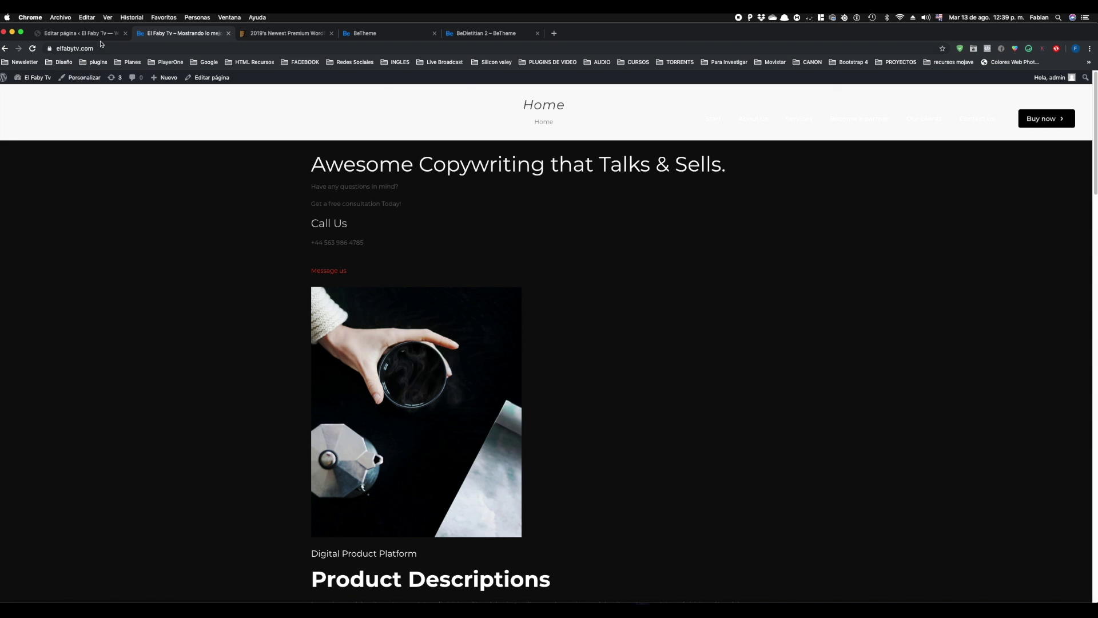
pyautogui.click(33, 49)
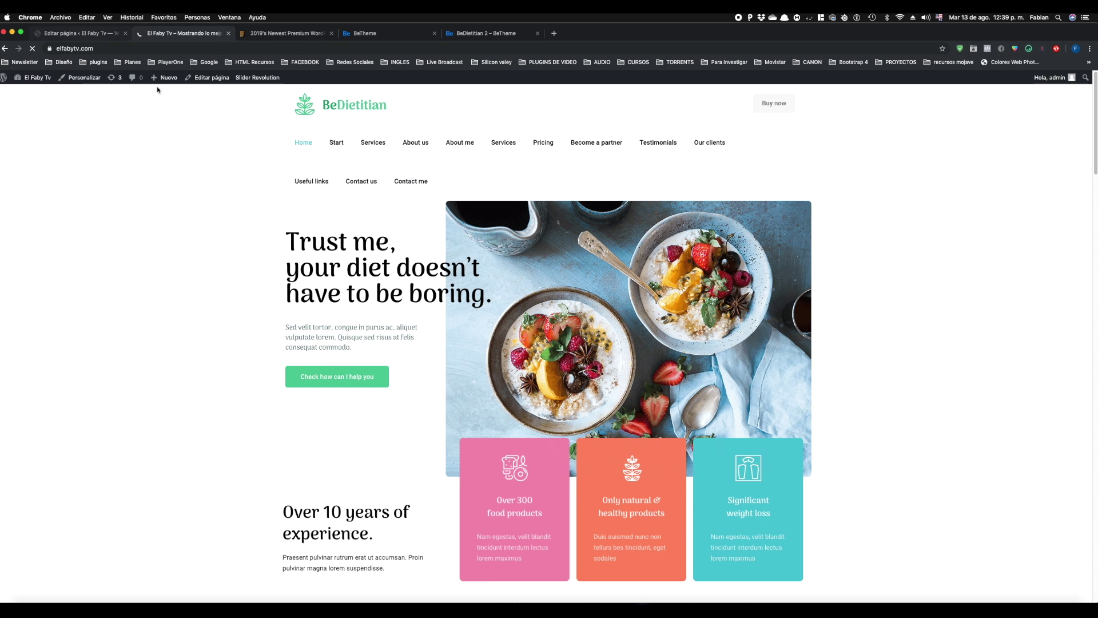
pyautogui.click(95, 34)
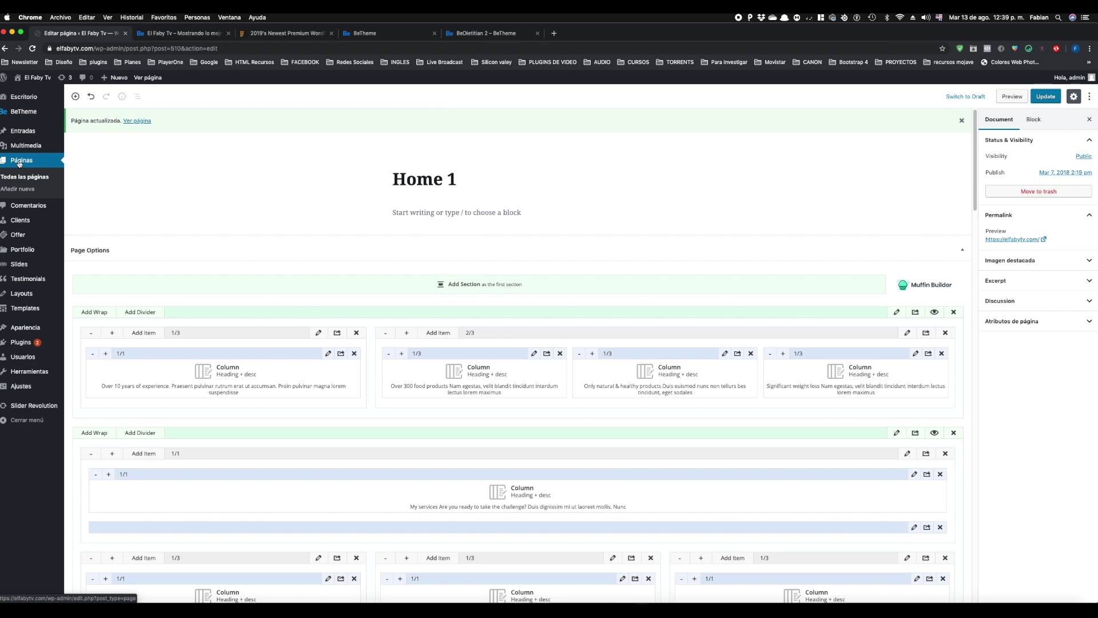
pyautogui.click(171, 34)
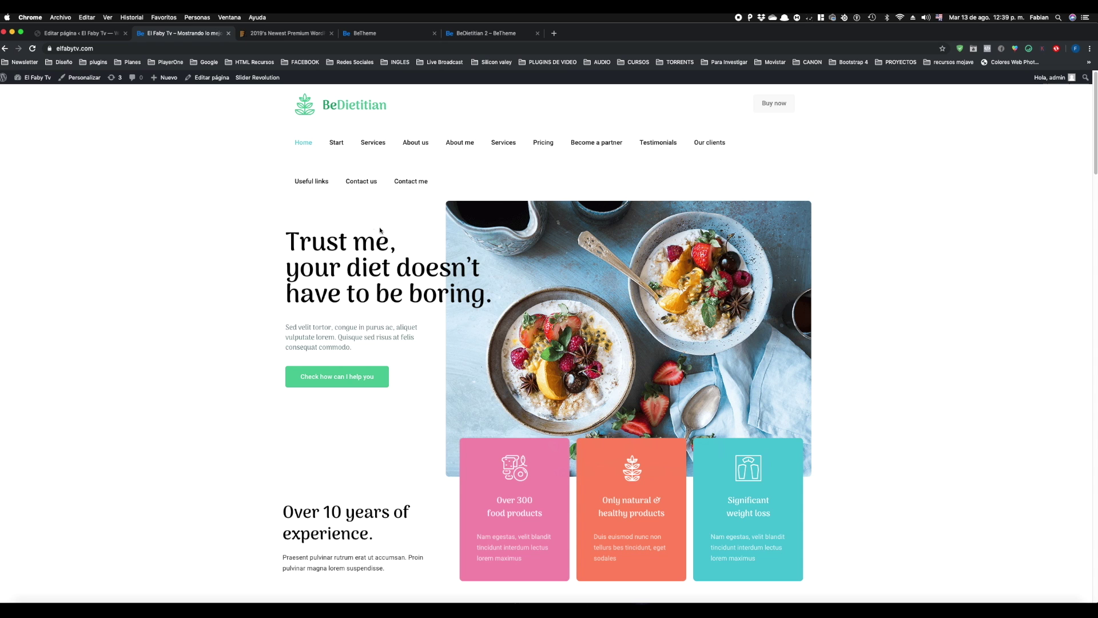
pyautogui.scroll(-10, 410, 314)
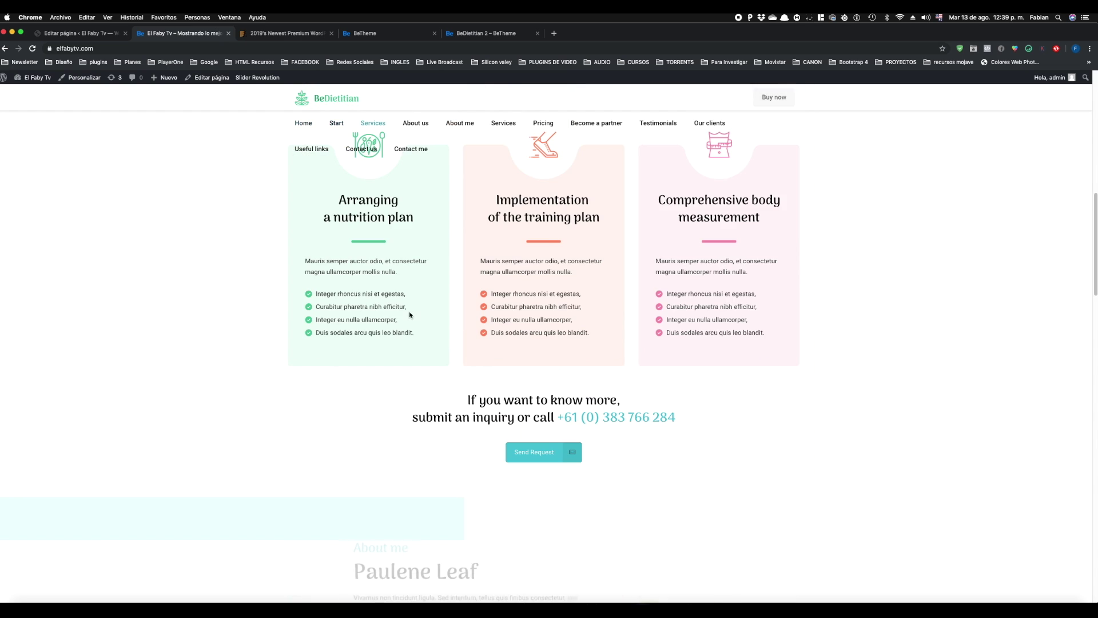
# Review the Home page published 03/07/2019 in a new tab and move that page to the trash.
pyautogui.click(64, 33)
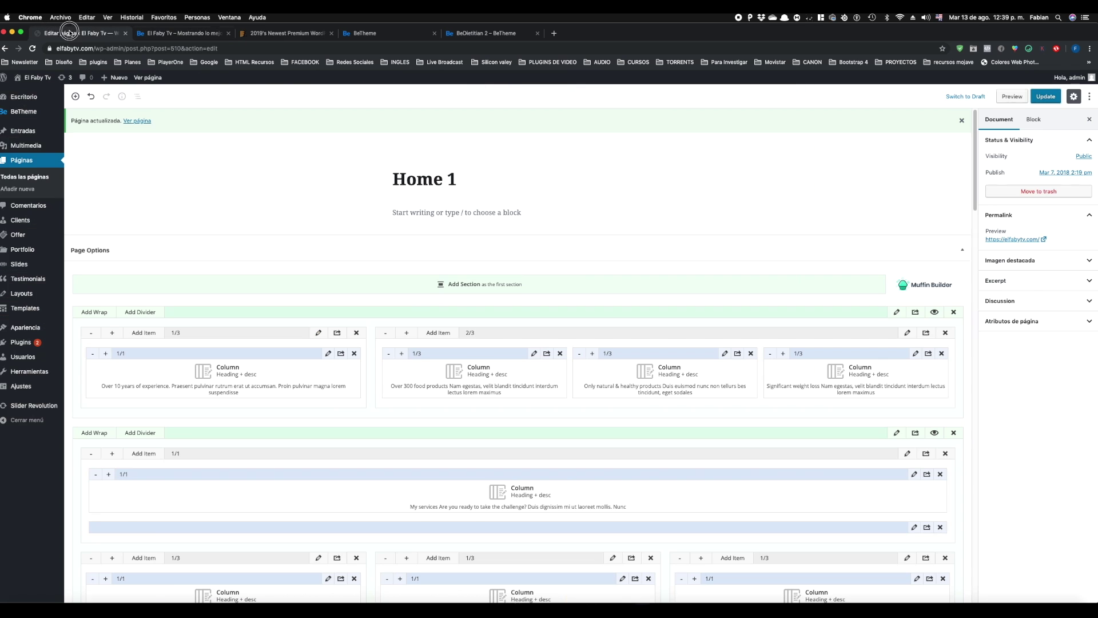
pyautogui.click(21, 161)
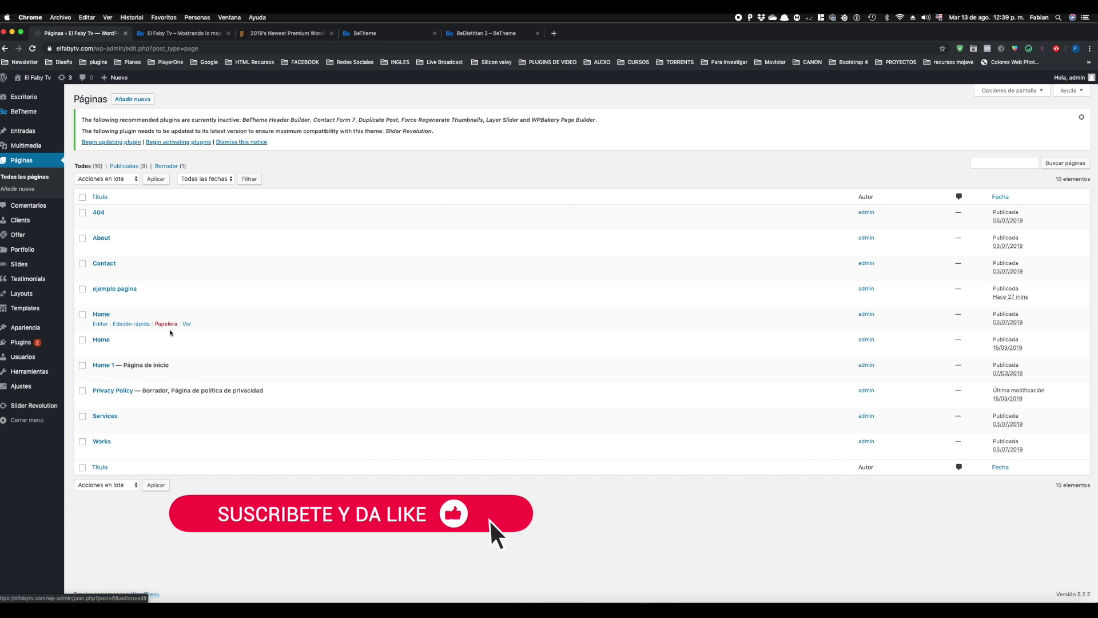
pyautogui.rightClick(187, 324)
pyautogui.click(218, 328)
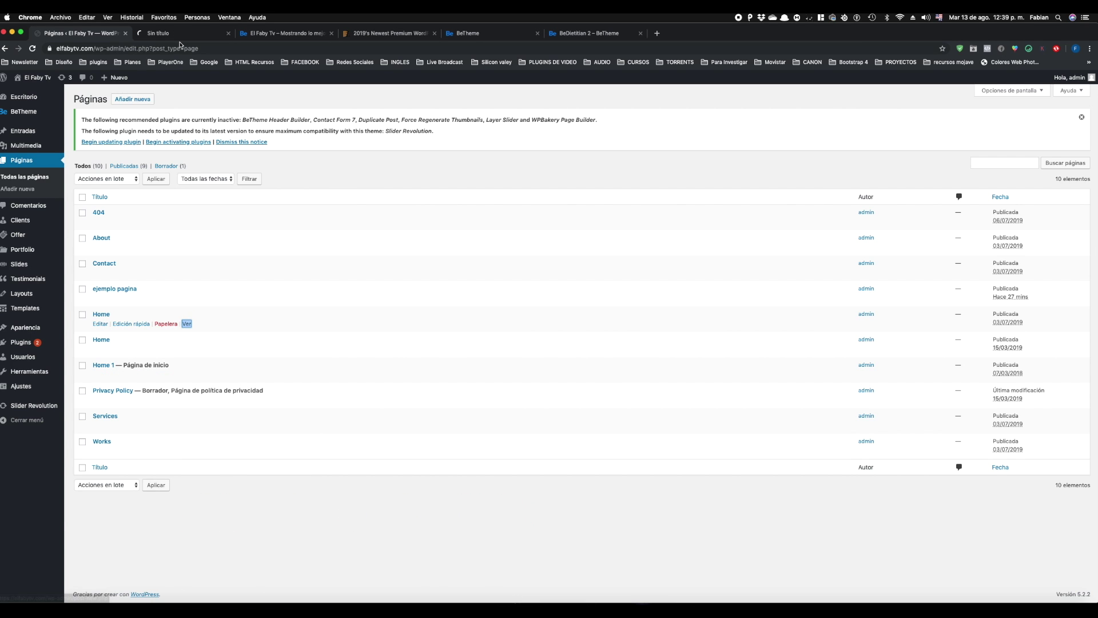
pyautogui.click(176, 34)
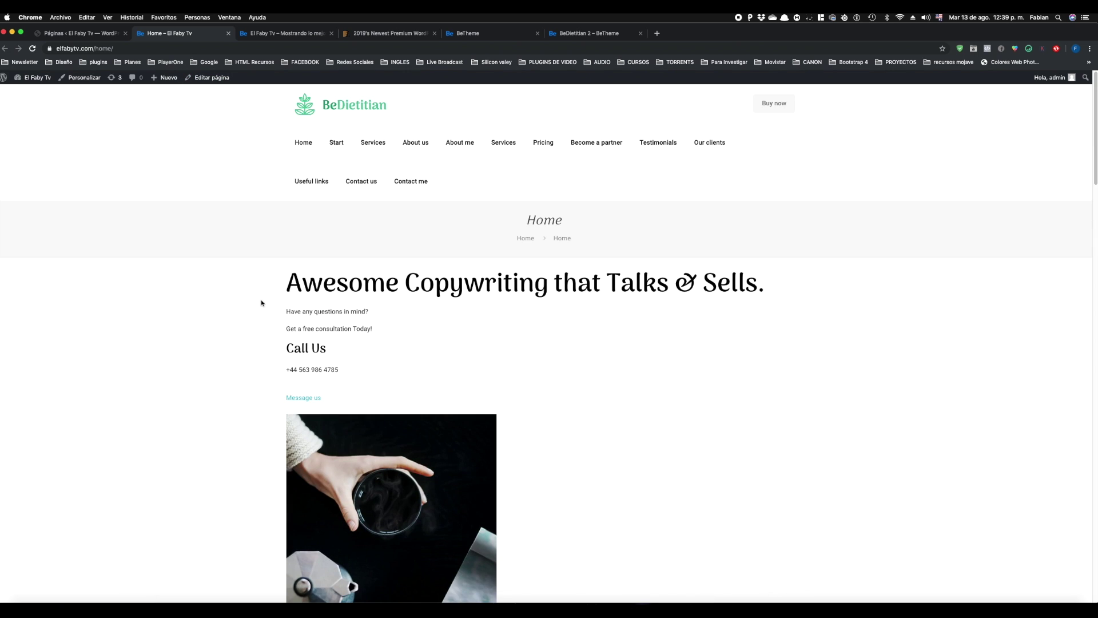
pyautogui.scroll(-15, 261, 302)
pyautogui.scroll(-5, 246, 276)
pyautogui.scroll(-7, 224, 243)
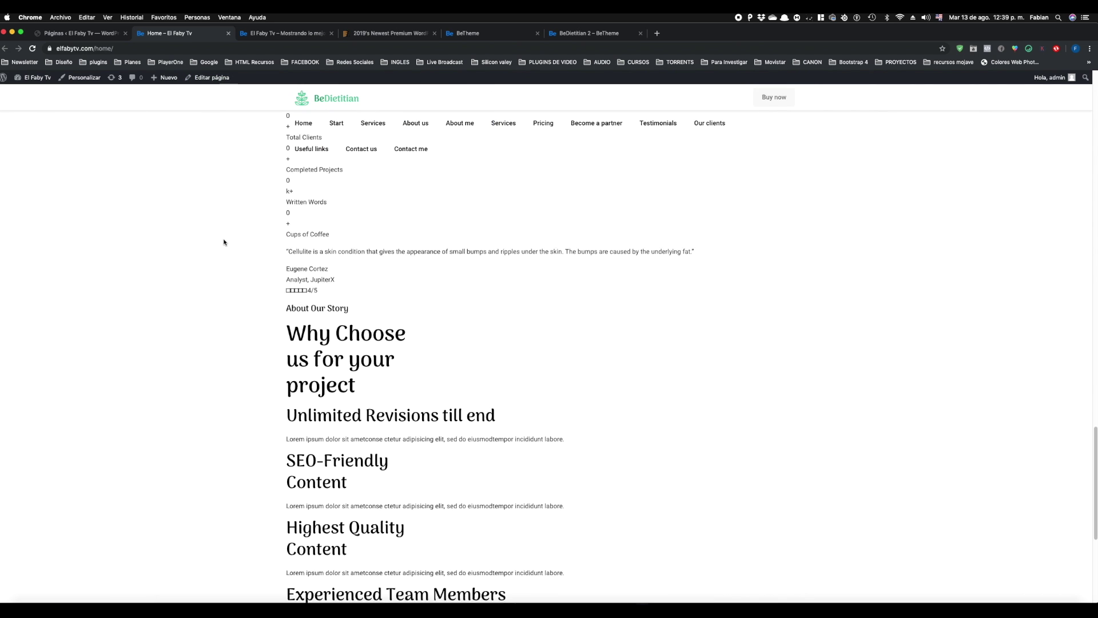
pyautogui.scroll(20, 223, 244)
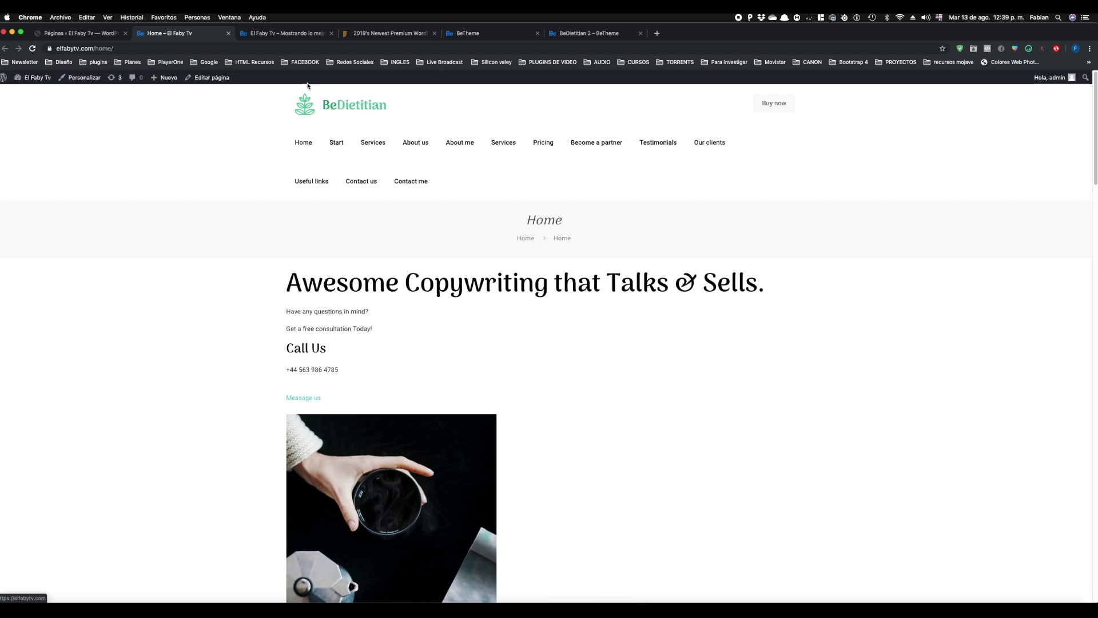
pyautogui.click(98, 33)
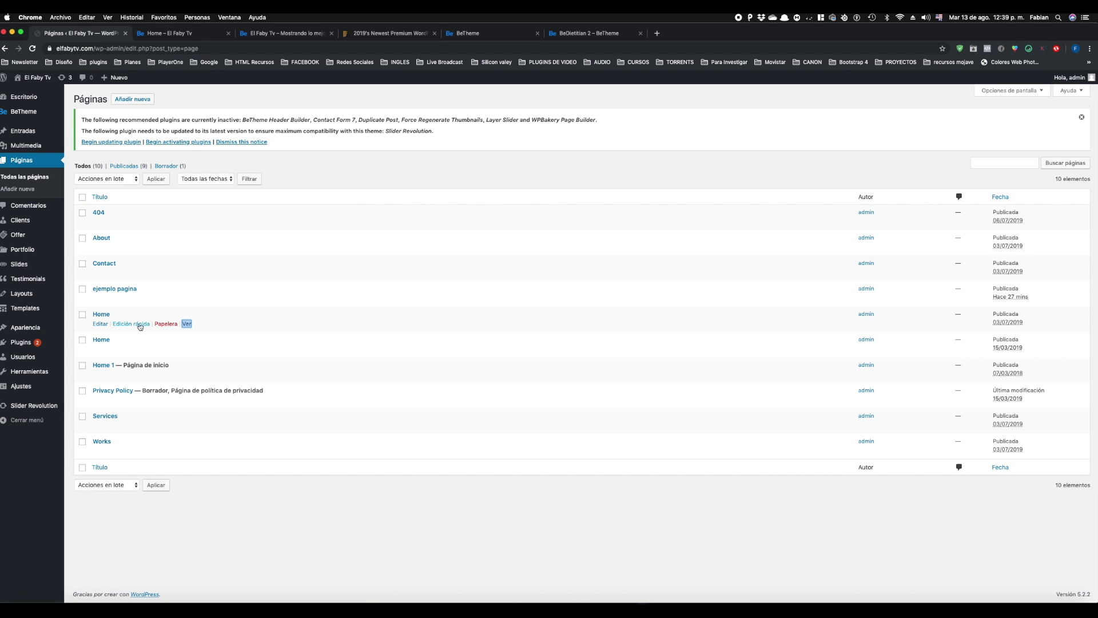
pyautogui.click(162, 323)
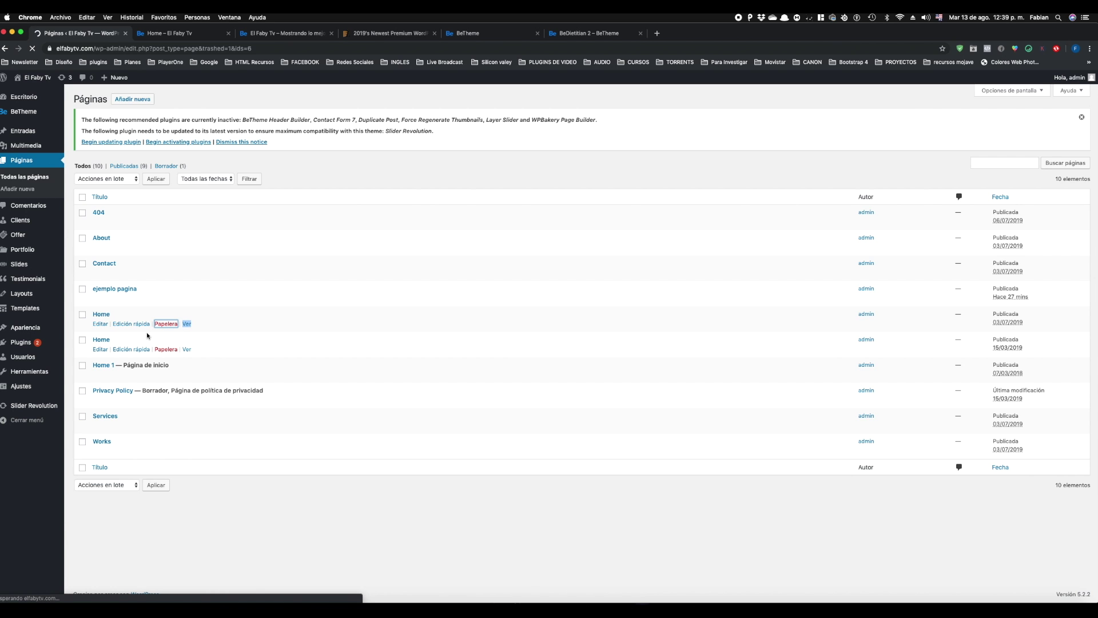
# Check the remaining old Home page, published 15/03/2019, in a new tab and move it to the trash.
pyautogui.rightClick(192, 351)
pyautogui.click(201, 346)
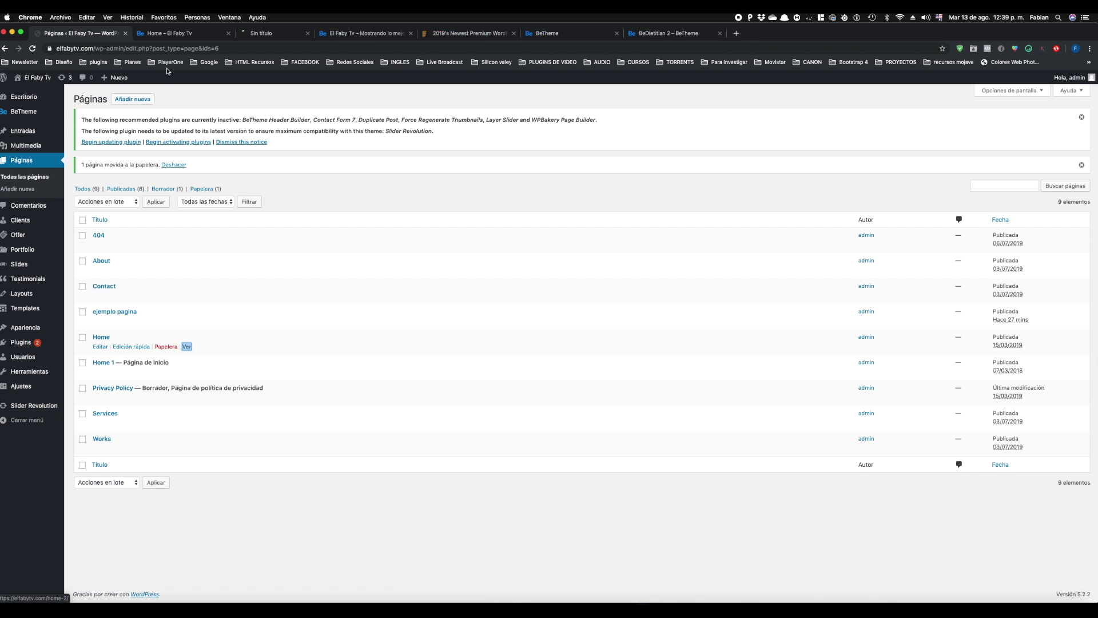
pyautogui.click(289, 33)
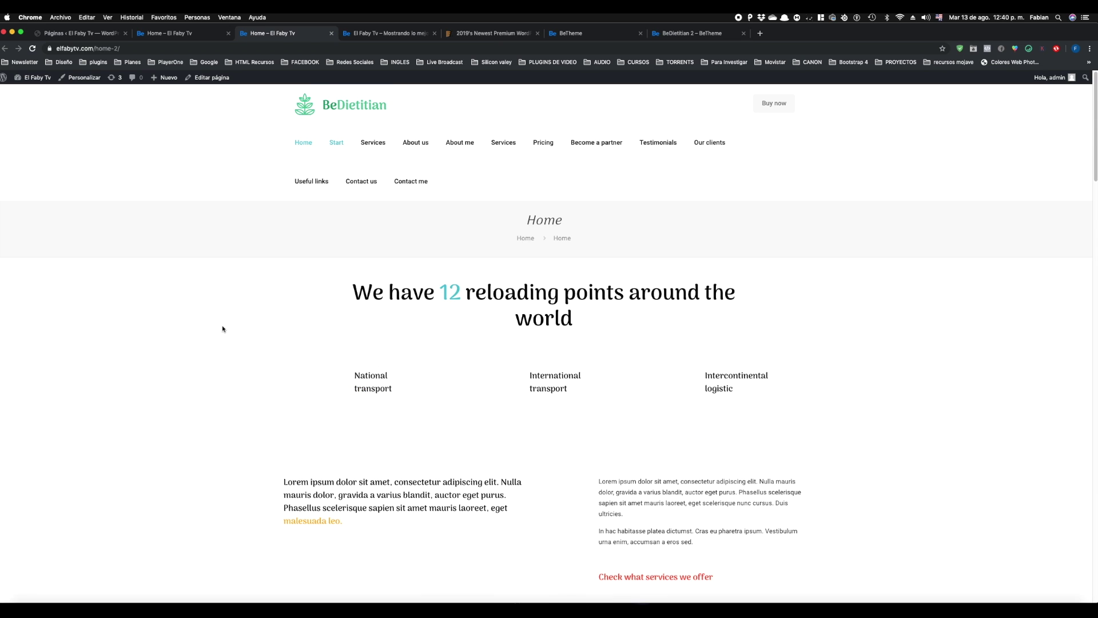
pyautogui.scroll(-15, 222, 328)
pyautogui.scroll(6, 222, 328)
pyautogui.scroll(9, 222, 328)
pyautogui.click(103, 33)
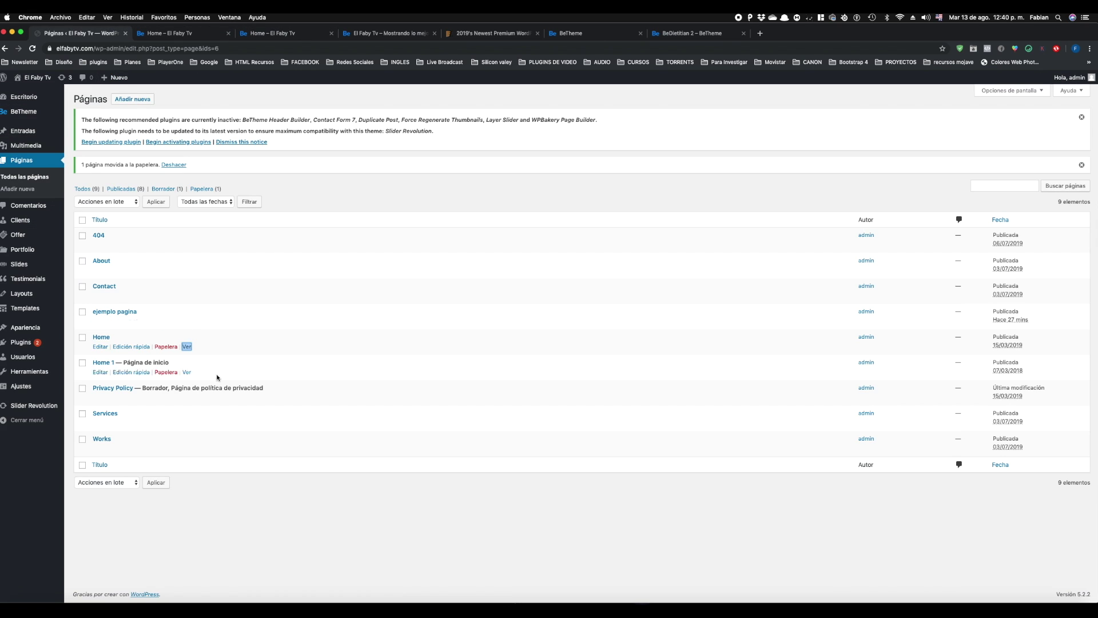
pyautogui.click(166, 346)
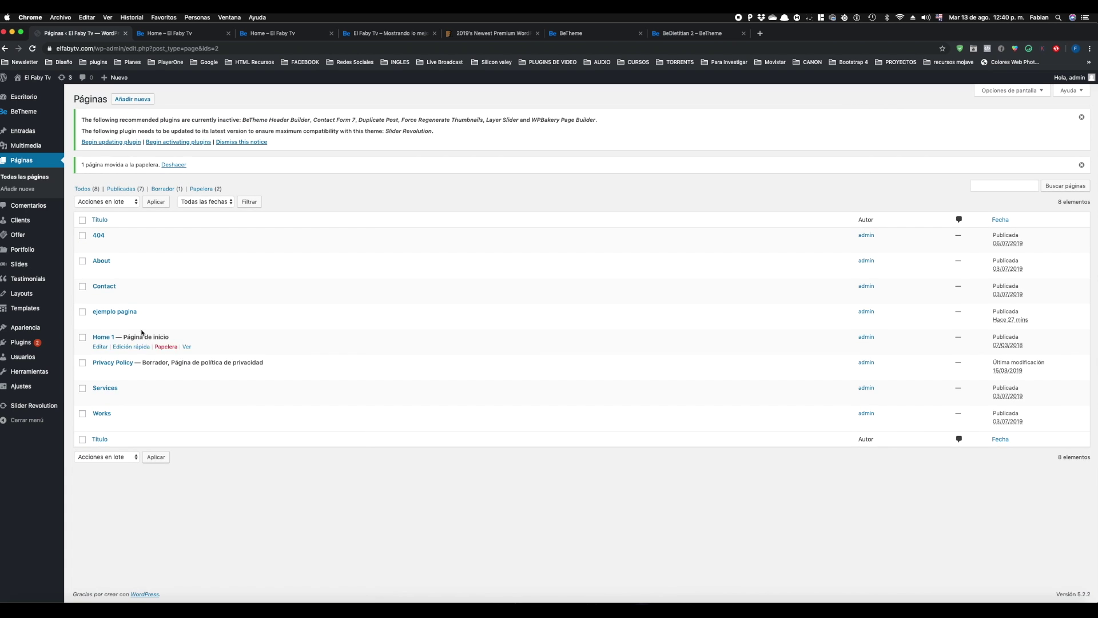
# Reload the El Faby Tv front page and examine its sections and the navigation menu from start to footer.
pyautogui.click(179, 35)
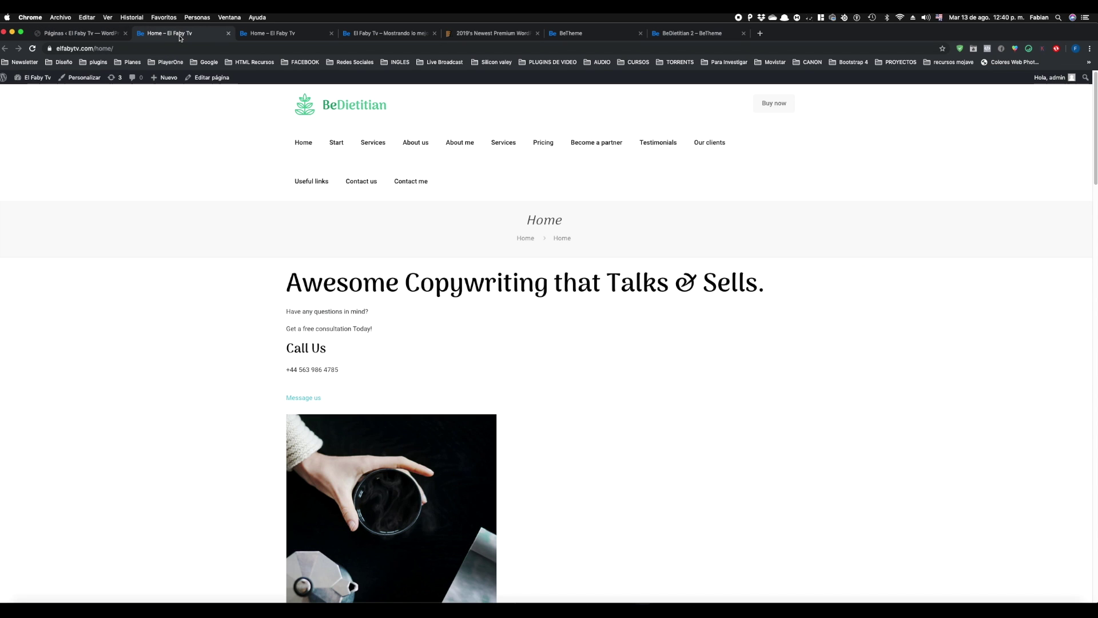
pyautogui.press('super+r')
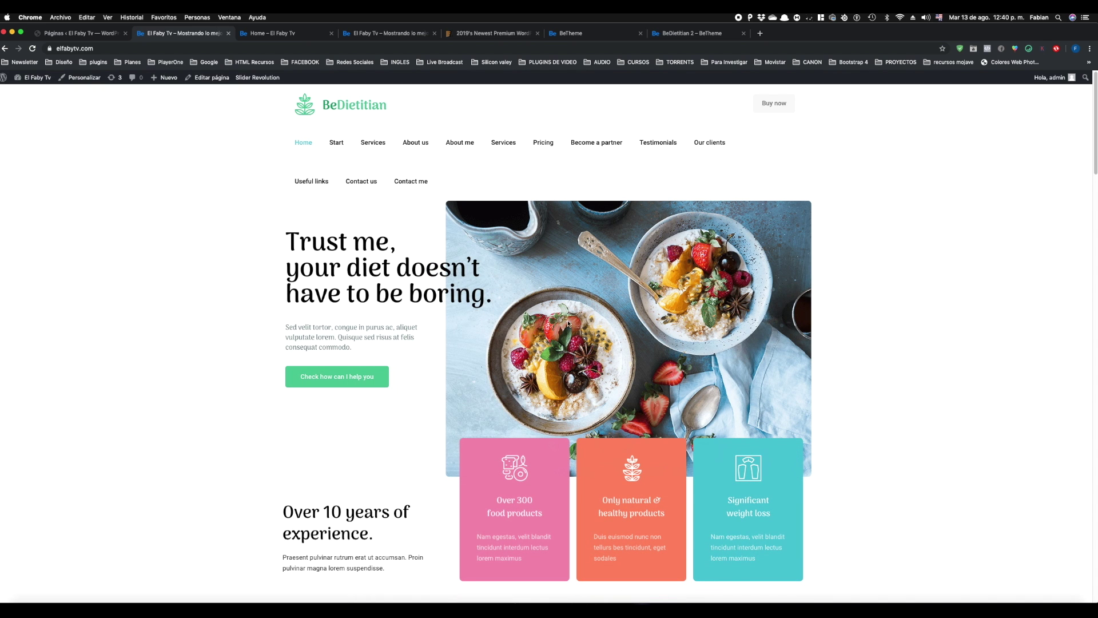
pyautogui.scroll(-10, 561, 427)
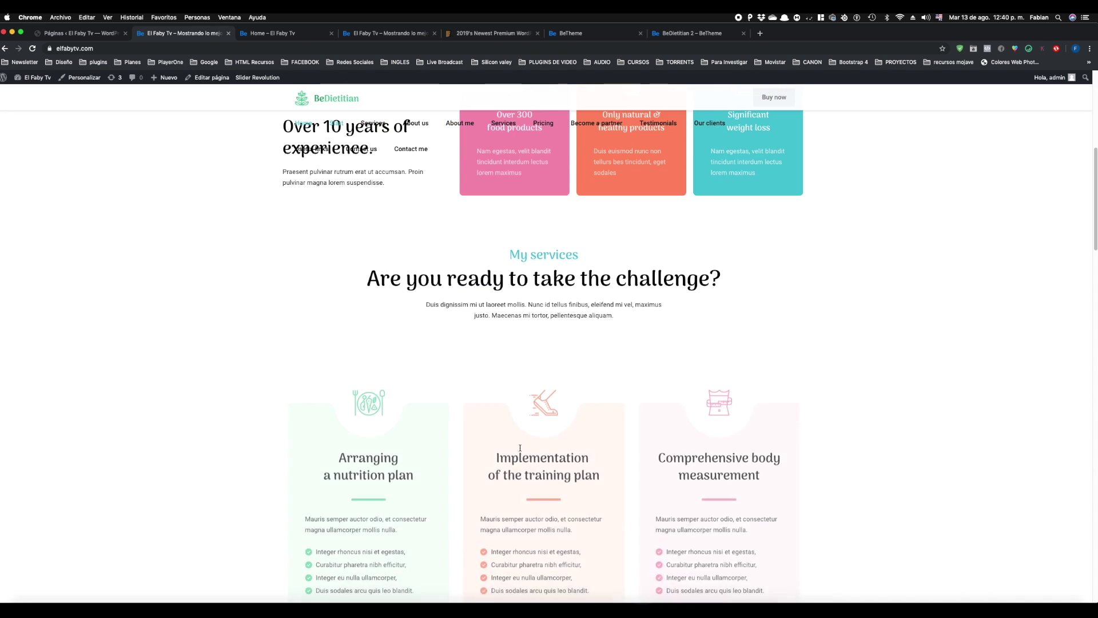
pyautogui.scroll(-8, 514, 452)
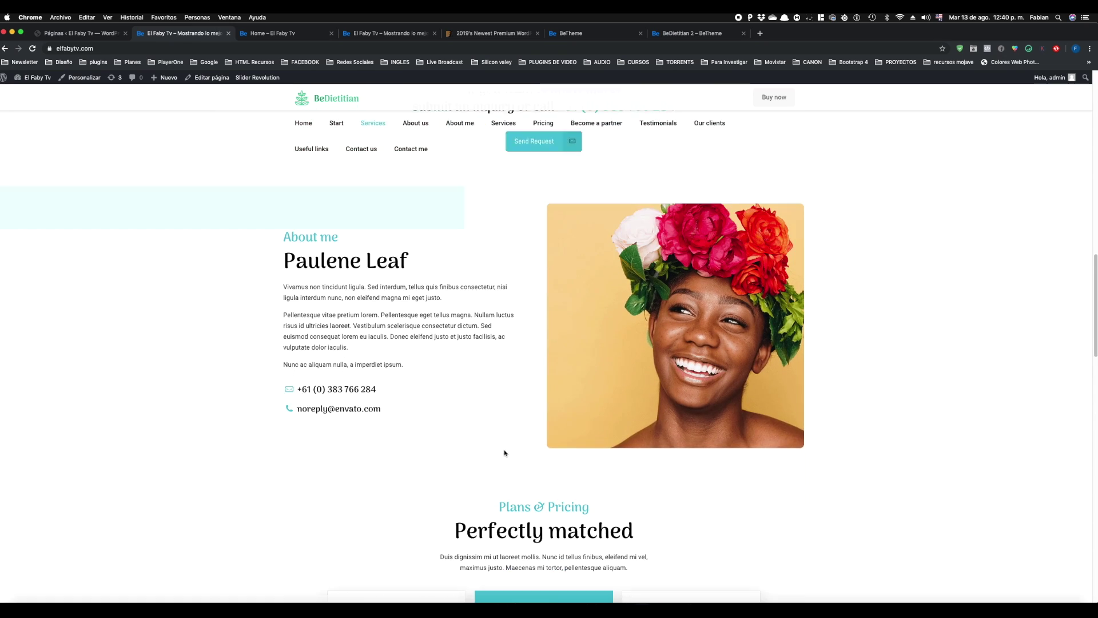
pyautogui.scroll(-15, 502, 451)
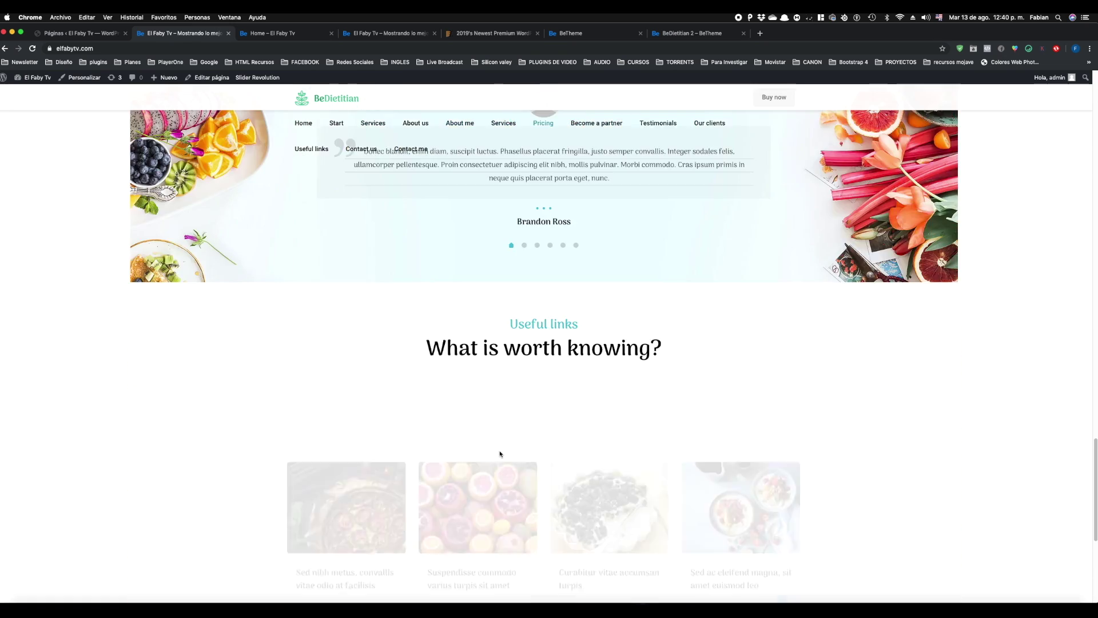
pyautogui.scroll(10, 498, 454)
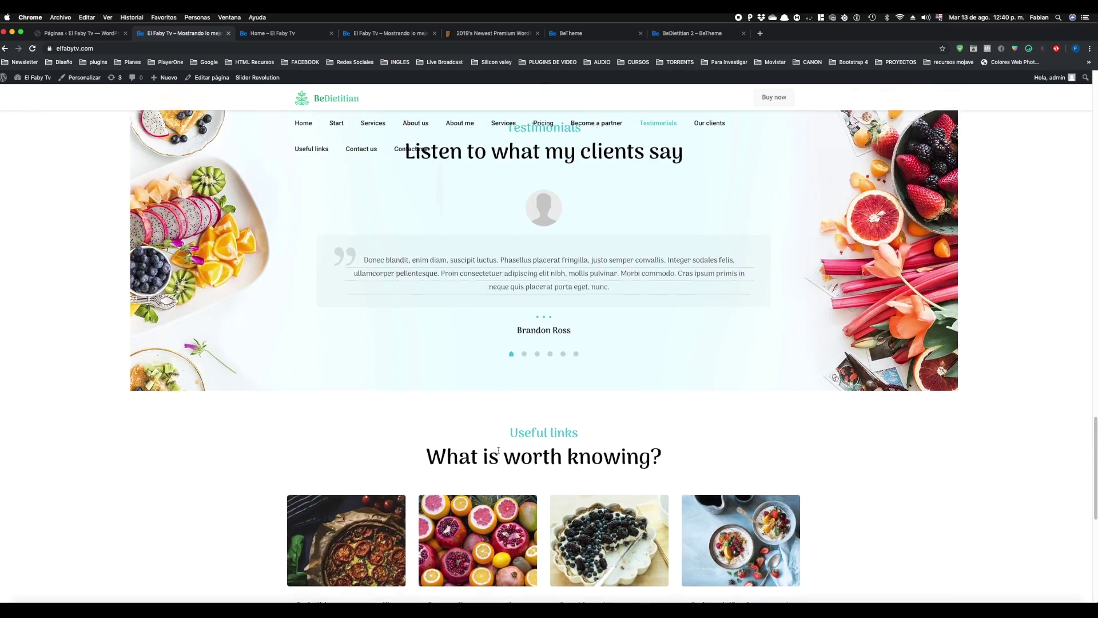
pyautogui.scroll(15, 497, 454)
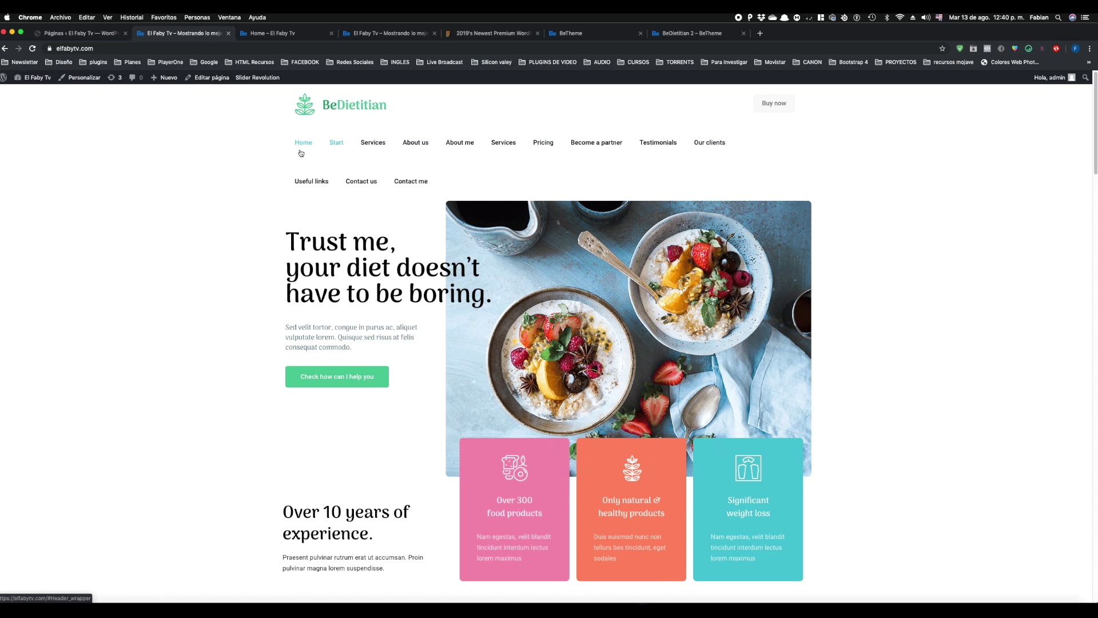
# Open the WordPress menu editor and load Main Menu for editing.
pyautogui.click(94, 34)
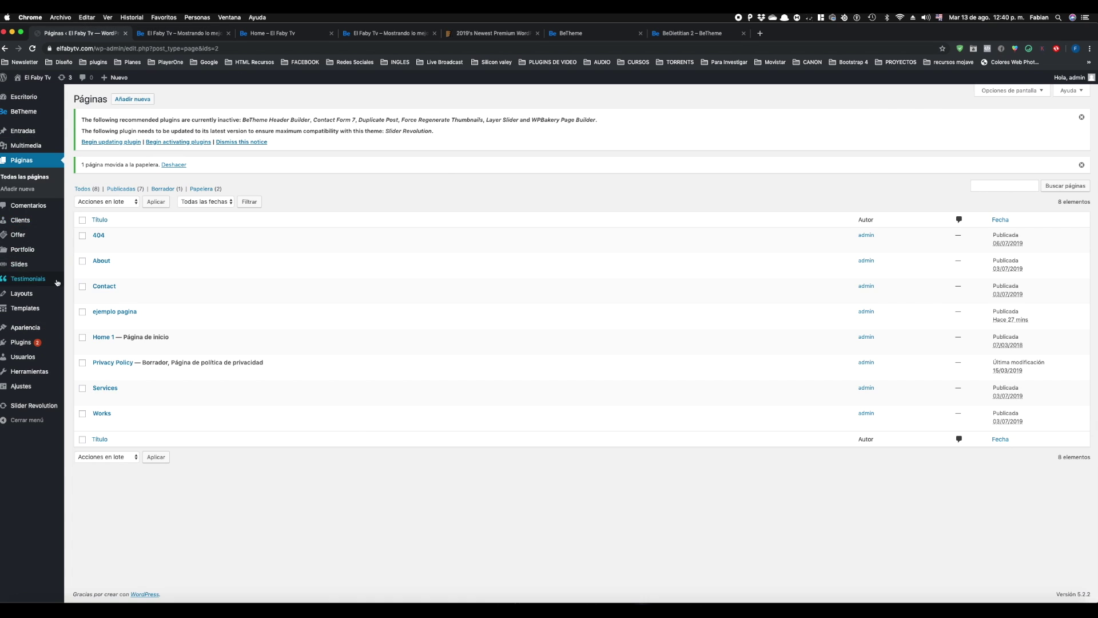
pyautogui.moveTo(33, 328)
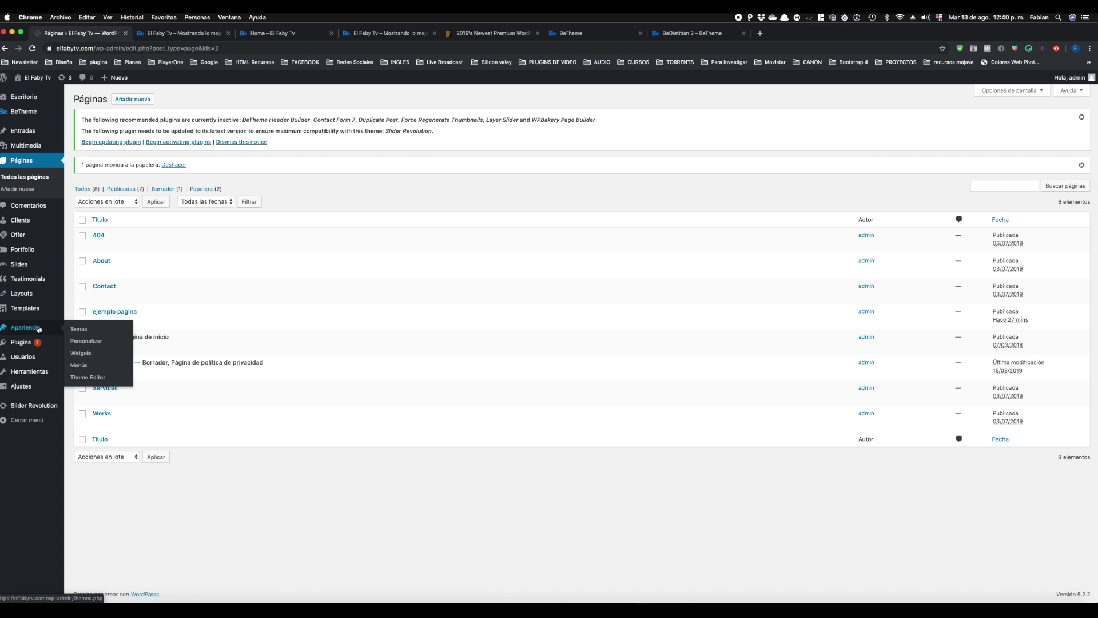
pyautogui.click(79, 365)
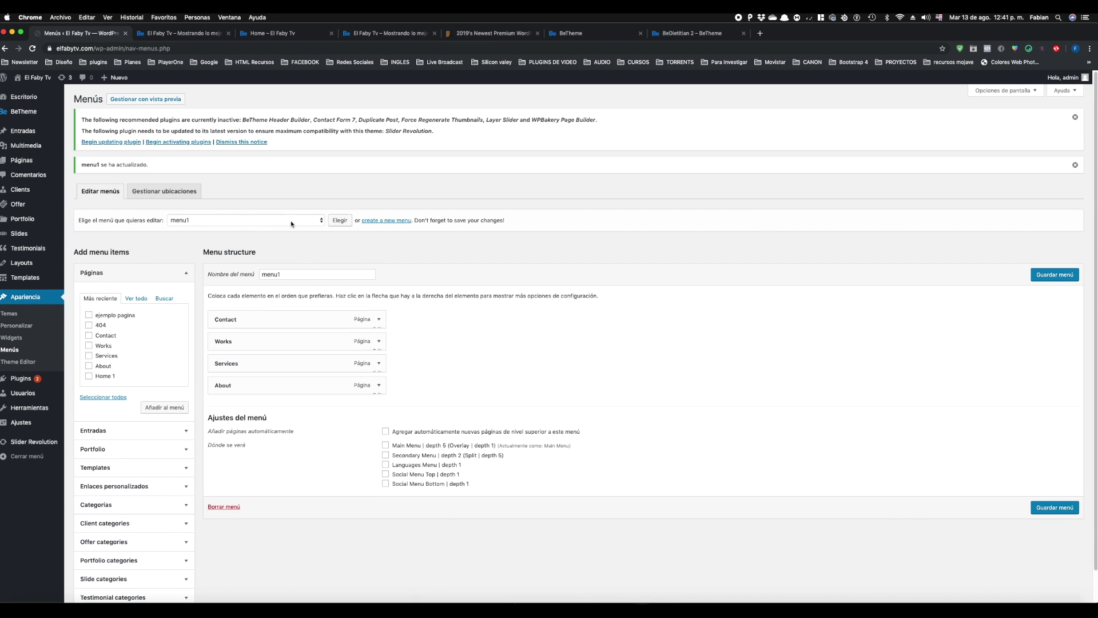
pyautogui.click(290, 221)
pyautogui.click(291, 211)
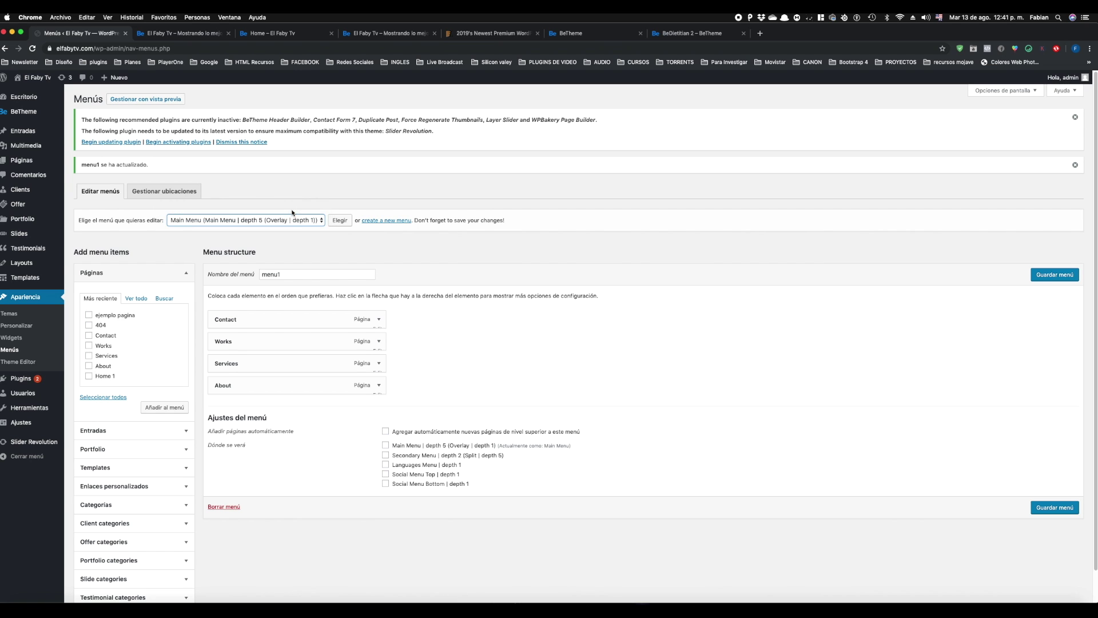
pyautogui.click(342, 221)
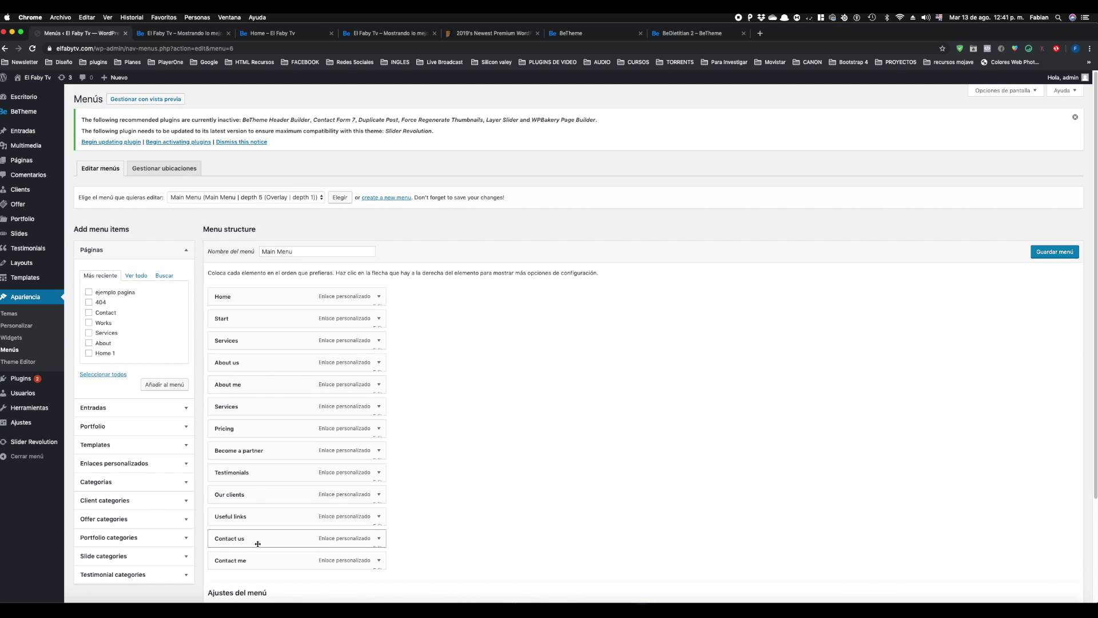
# Remove the About us item from Main Menu.
pyautogui.scroll(-2, 258, 543)
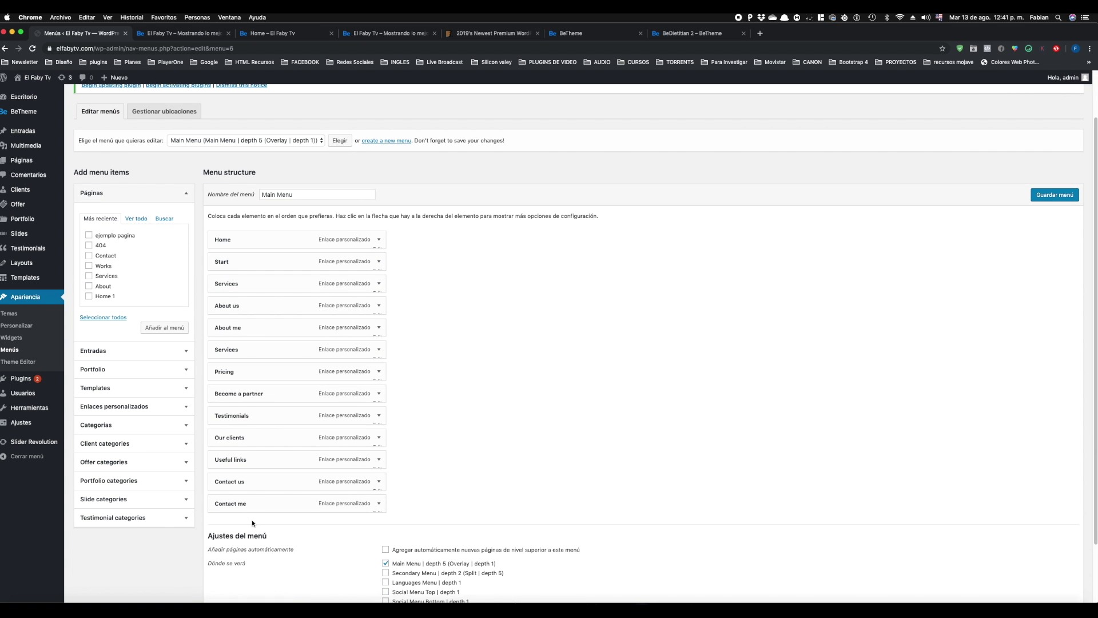
pyautogui.click(379, 306)
pyautogui.click(223, 441)
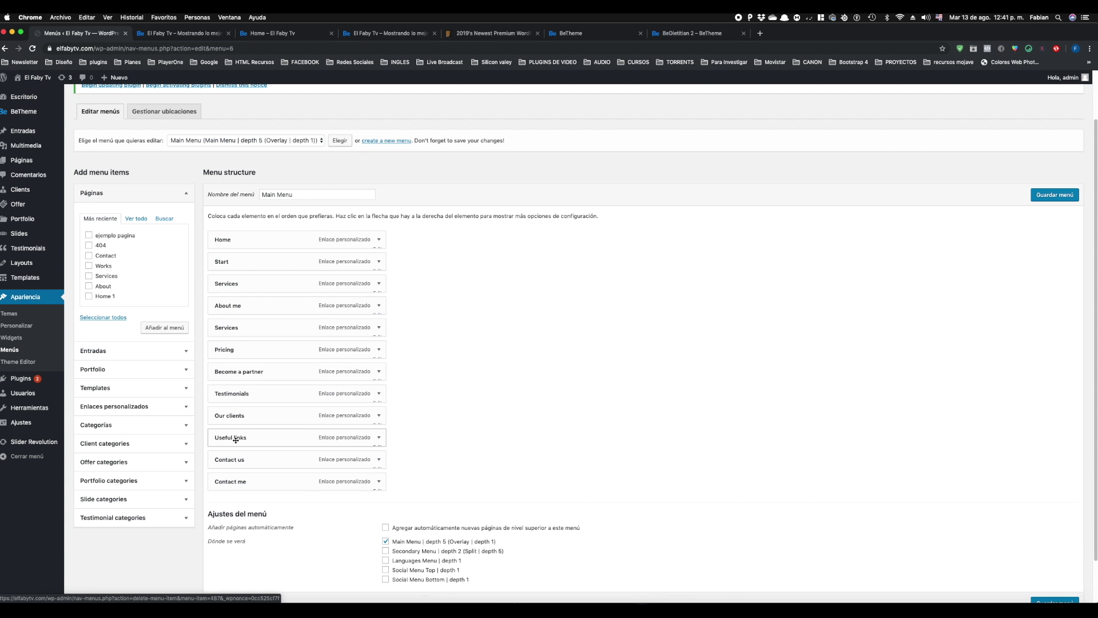
# Test the About me and second Services links on the site and remove the second Services item from Main Menu.
pyautogui.click(206, 33)
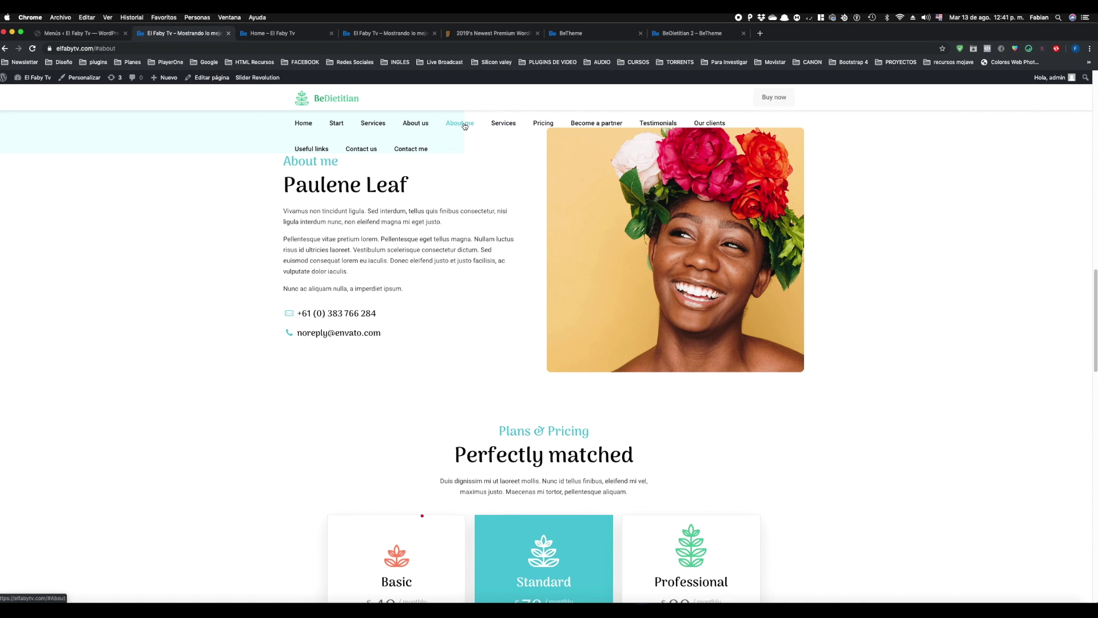
pyautogui.click(504, 125)
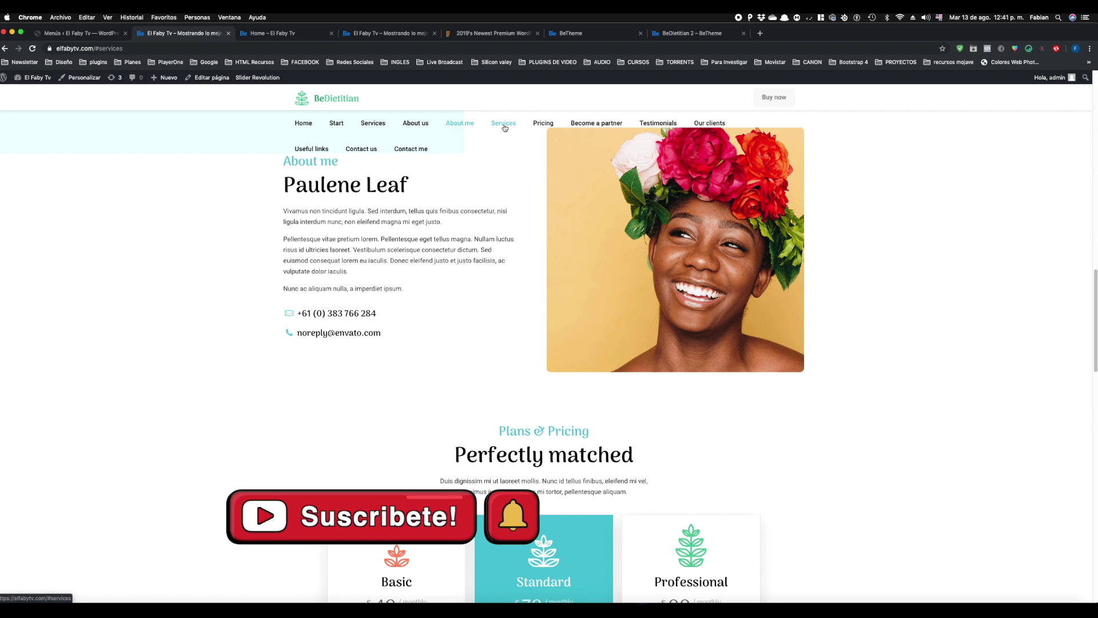
pyautogui.click(83, 33)
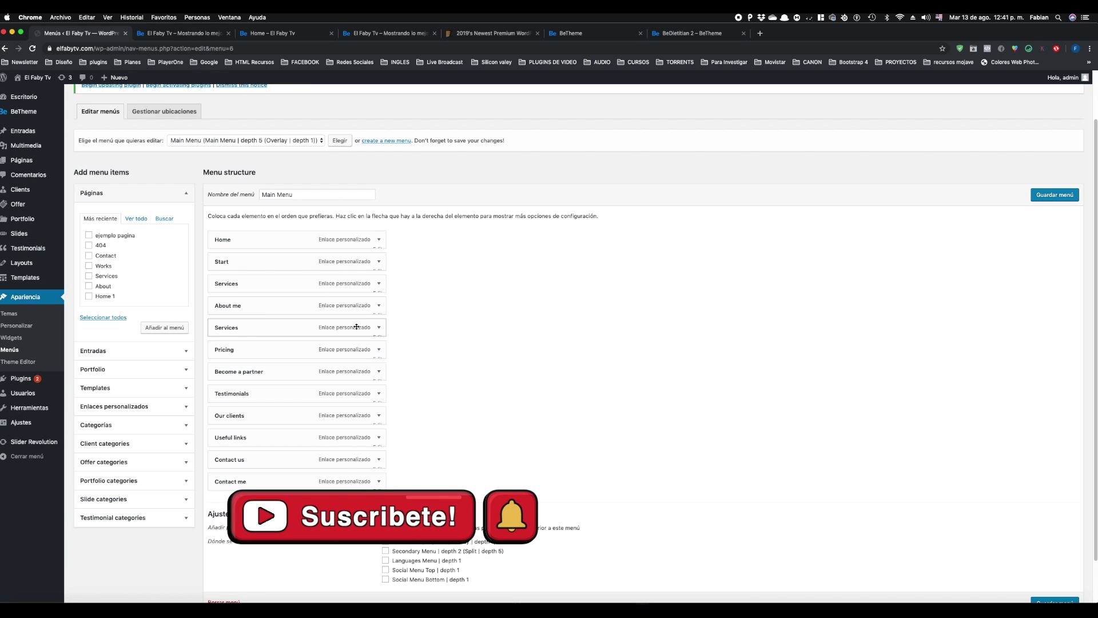
pyautogui.click(377, 327)
pyautogui.click(222, 463)
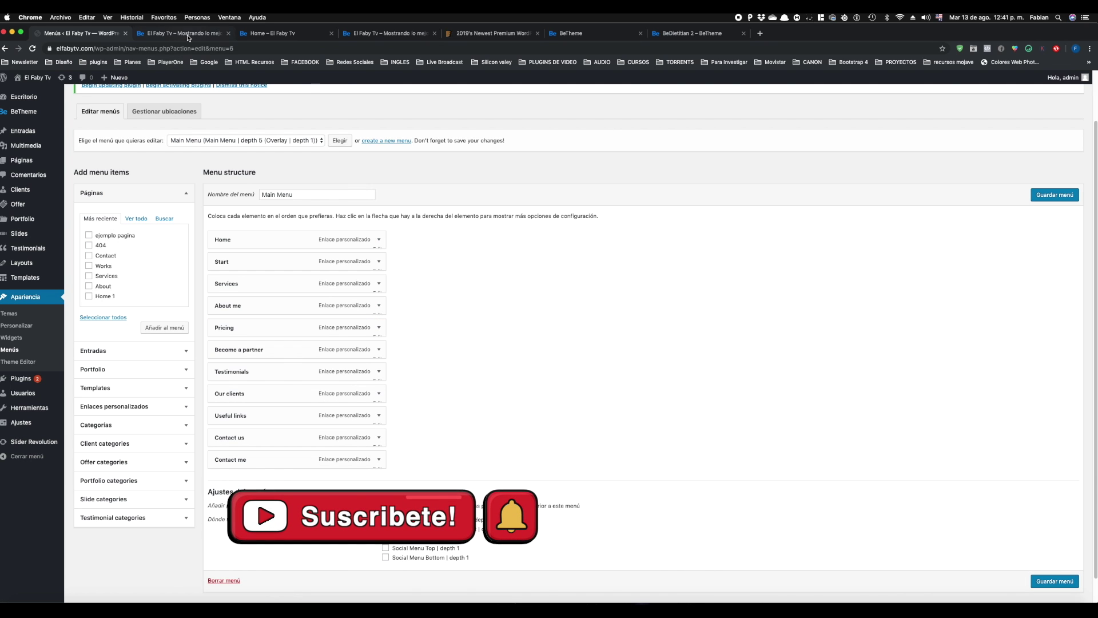
# Test the Pricing link on the site, check Become a partner, and remove the Become a partner item from Main Menu.
pyautogui.click(188, 33)
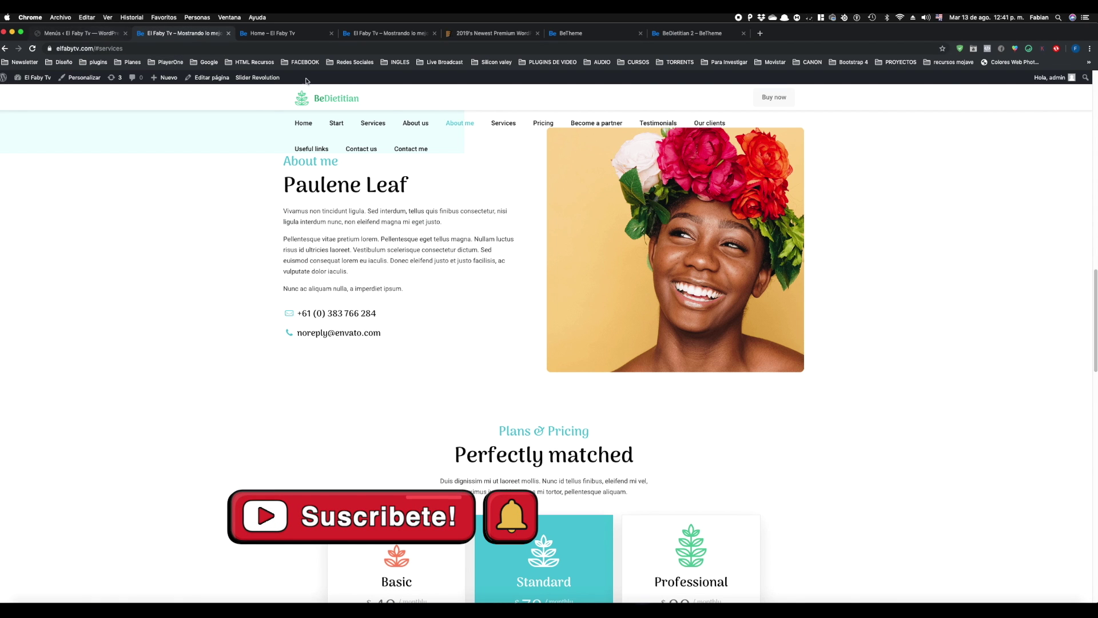
pyautogui.click(543, 123)
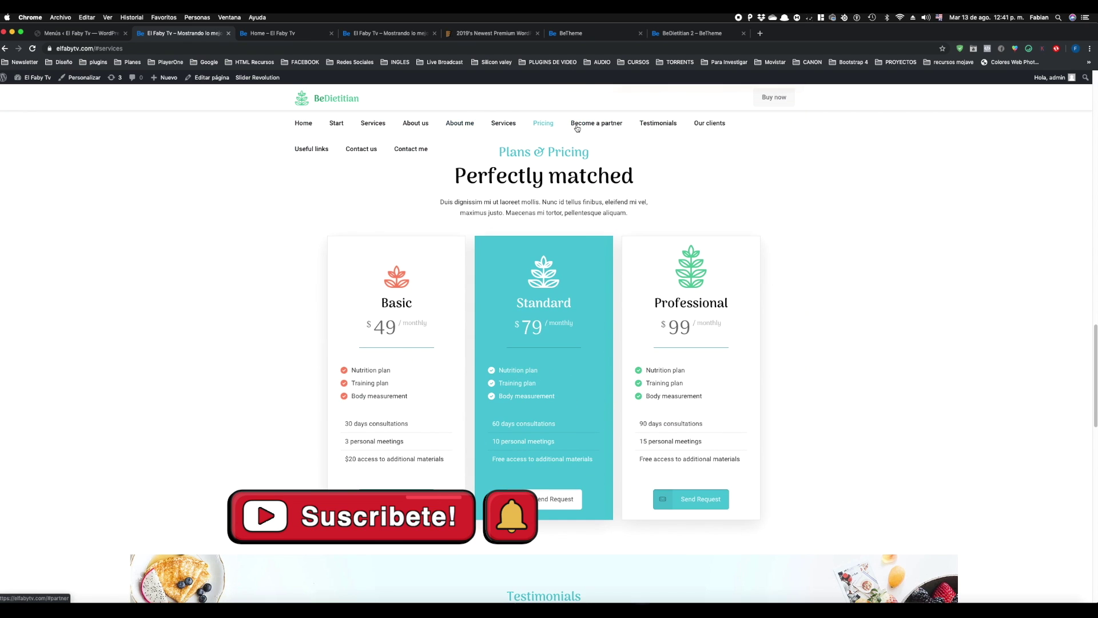
pyautogui.click(85, 34)
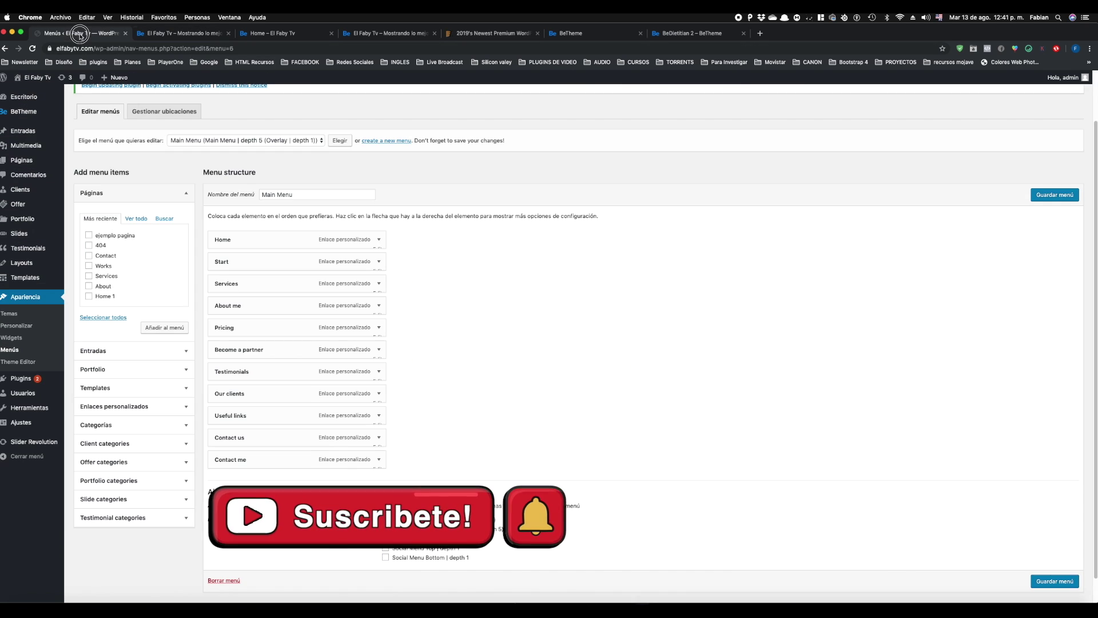
pyautogui.click(379, 349)
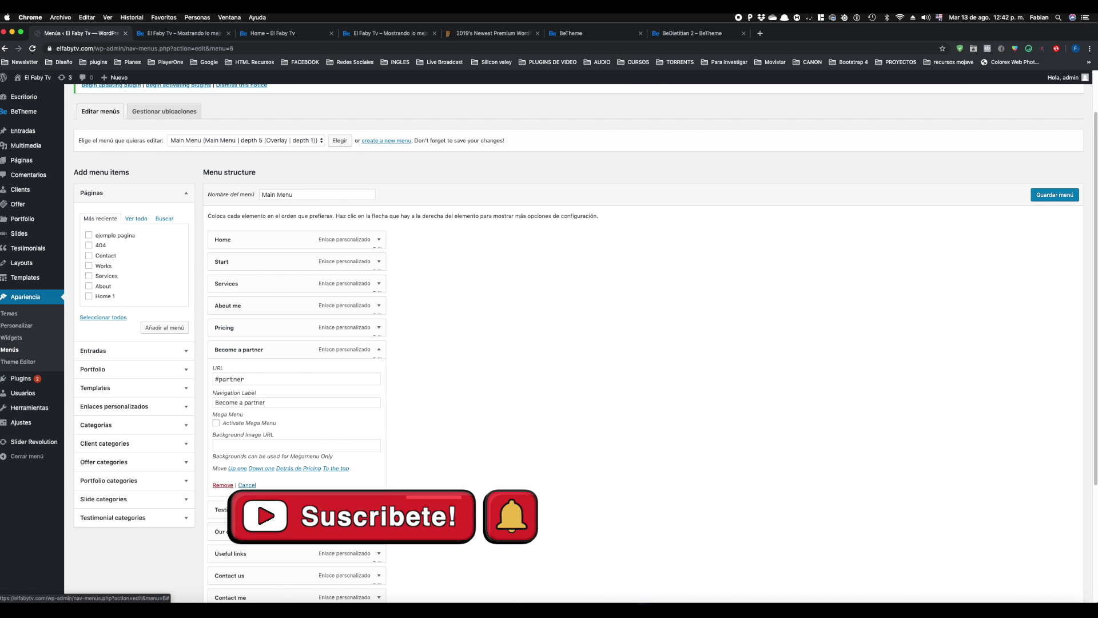
pyautogui.click(225, 489)
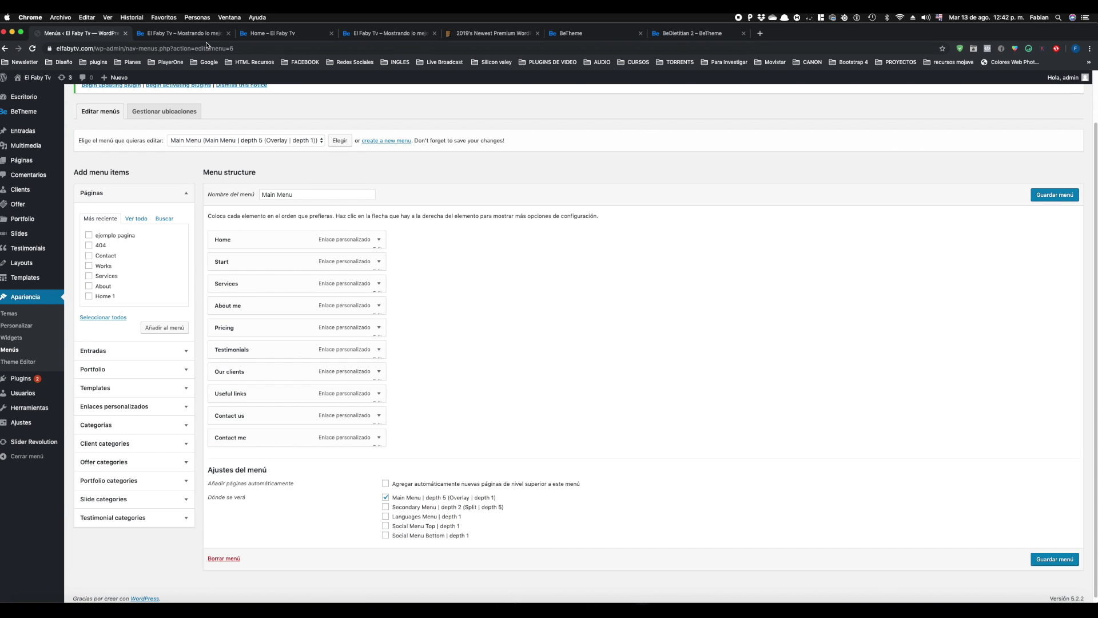
# Test the Testimonials and Our clients links on the site, remove Our clients from Main Menu and save the menu.
pyautogui.click(189, 34)
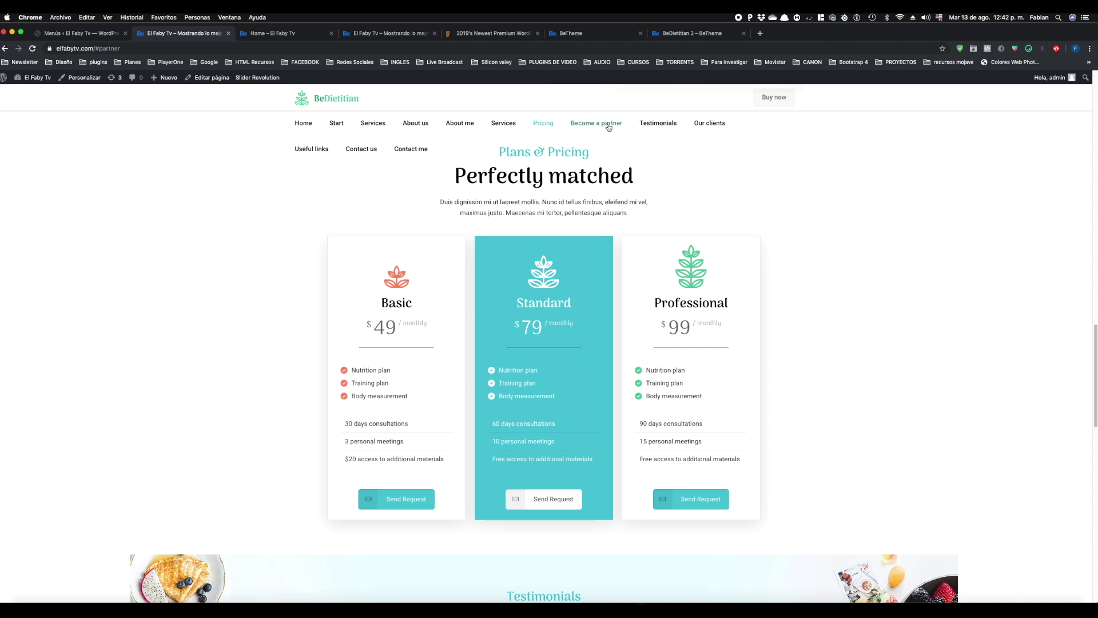
pyautogui.click(656, 126)
pyautogui.click(708, 122)
pyautogui.click(72, 33)
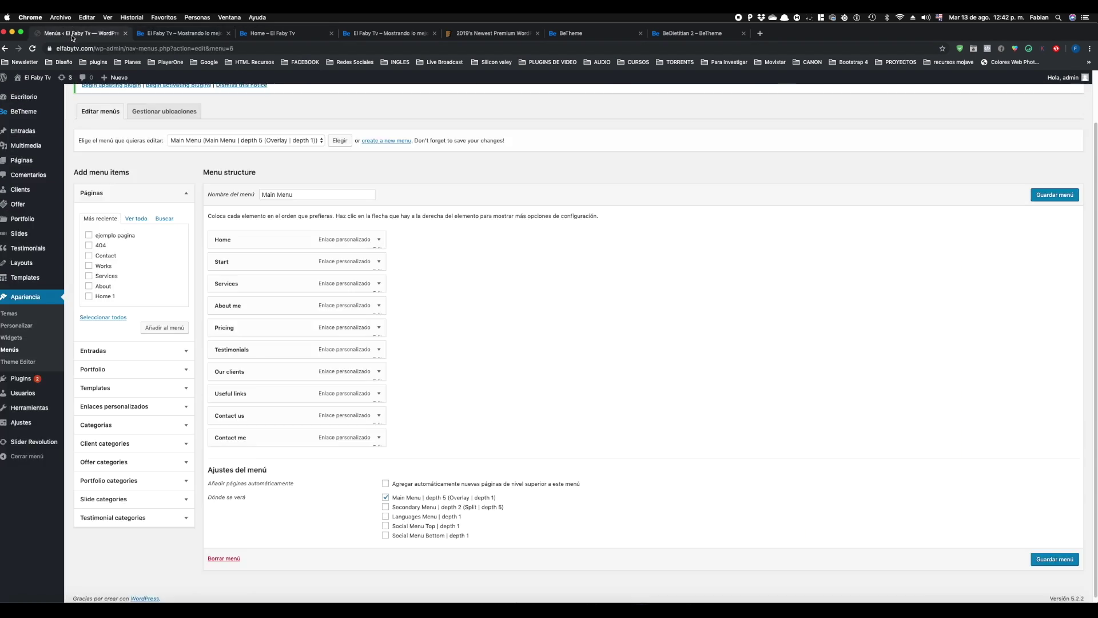
pyautogui.click(374, 370)
pyautogui.click(222, 506)
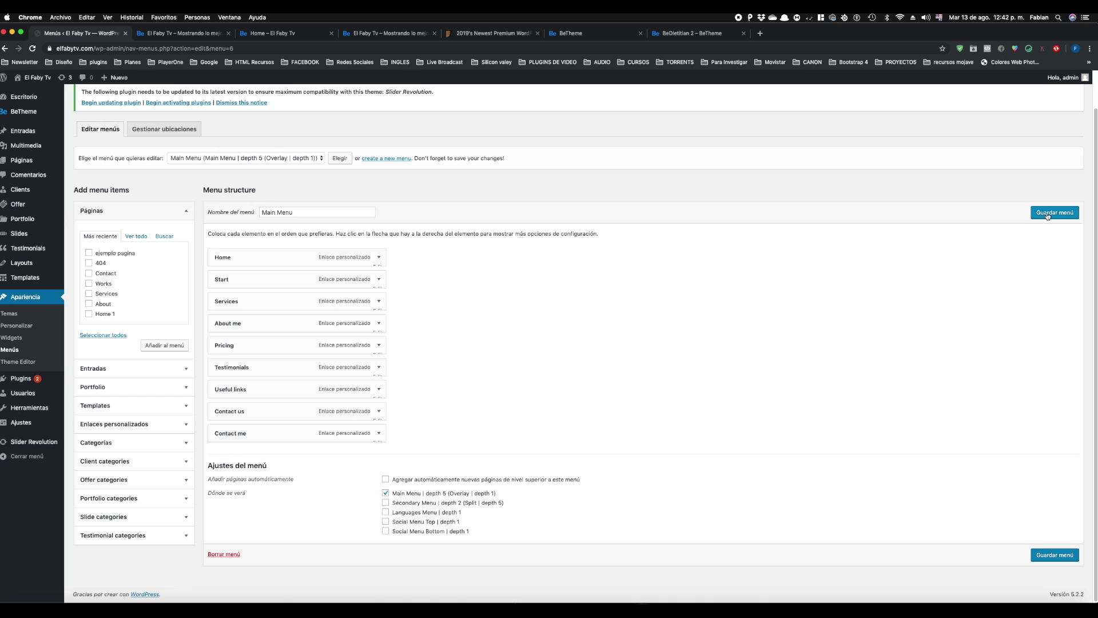
pyautogui.click(1048, 214)
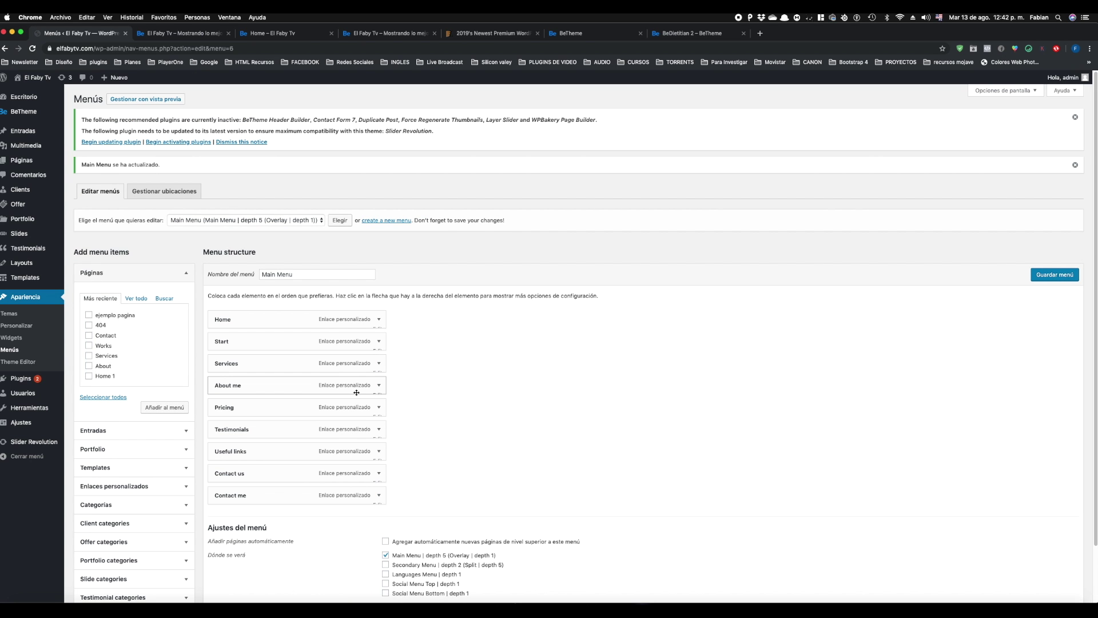
# Reload the site and check the shortened navigation, including where the contact links lead.
pyautogui.click(161, 35)
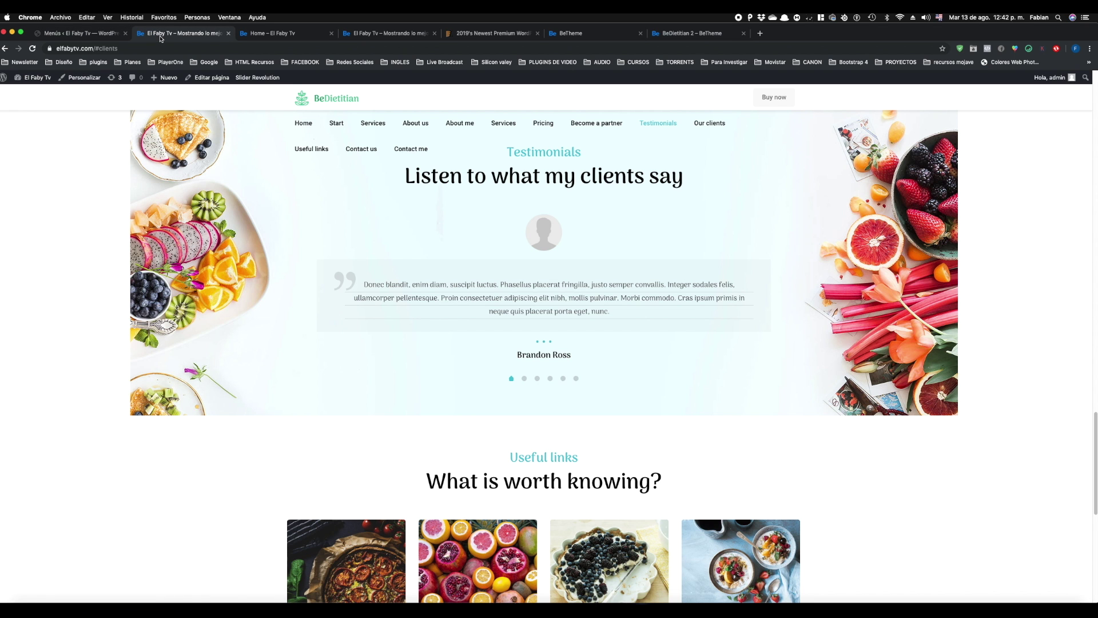
pyautogui.click(33, 48)
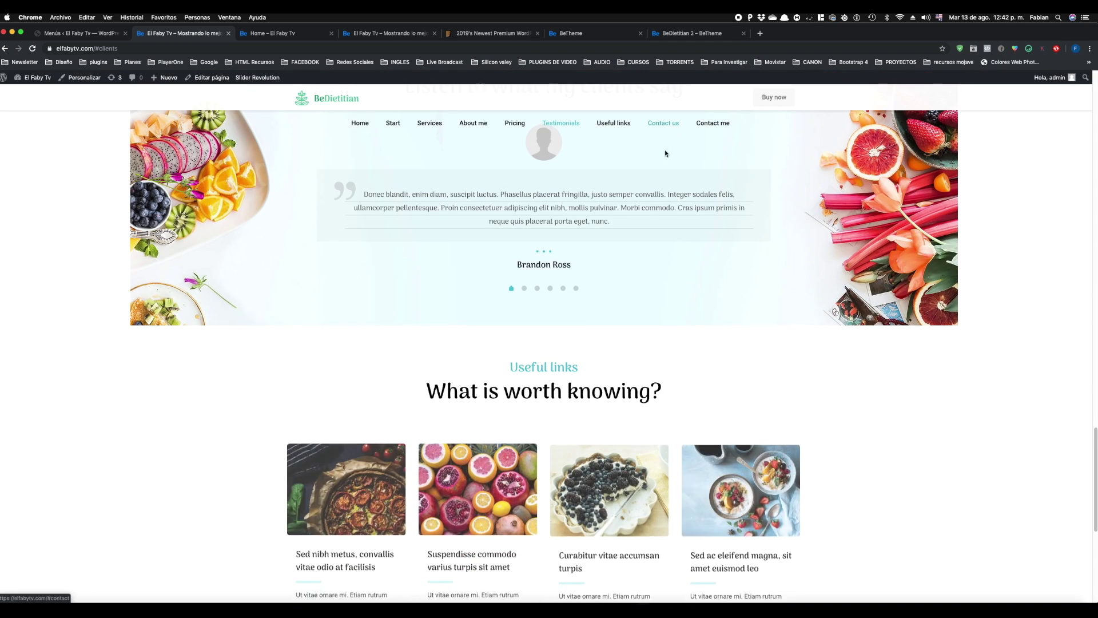
pyautogui.scroll(10, 667, 183)
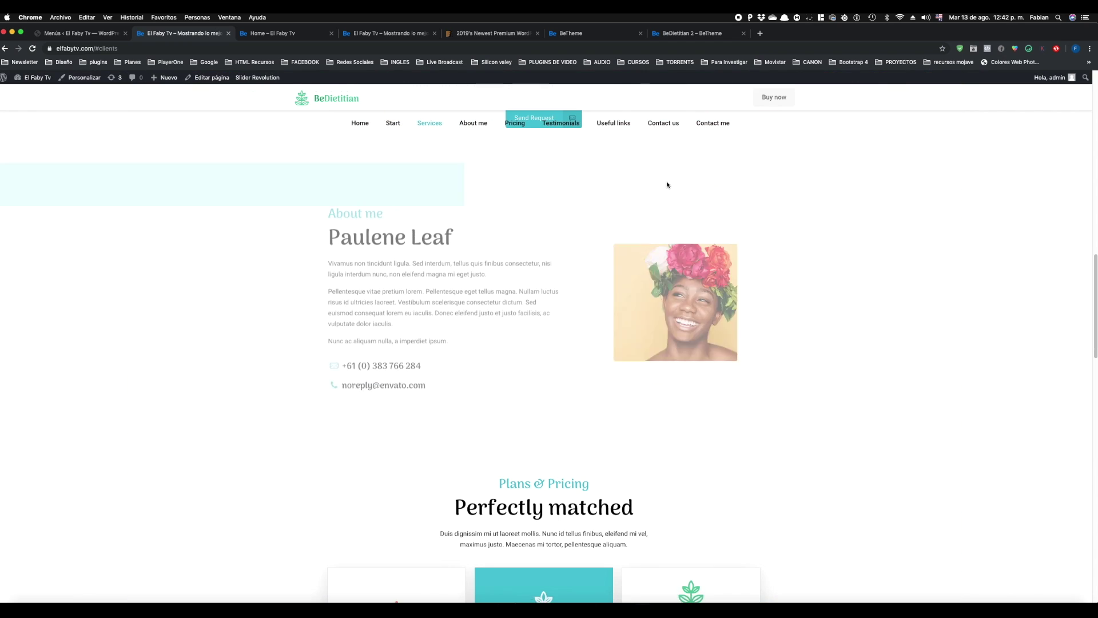
pyautogui.click(705, 125)
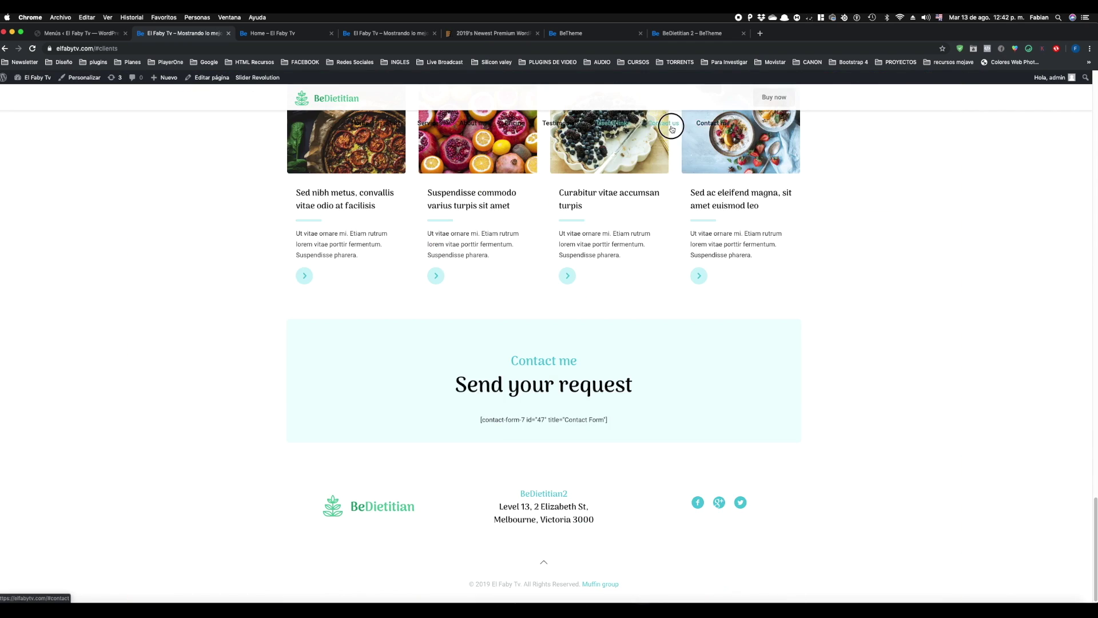
# Remove the Contact us item from Main Menu, save the menu and return to the site.
pyautogui.click(80, 34)
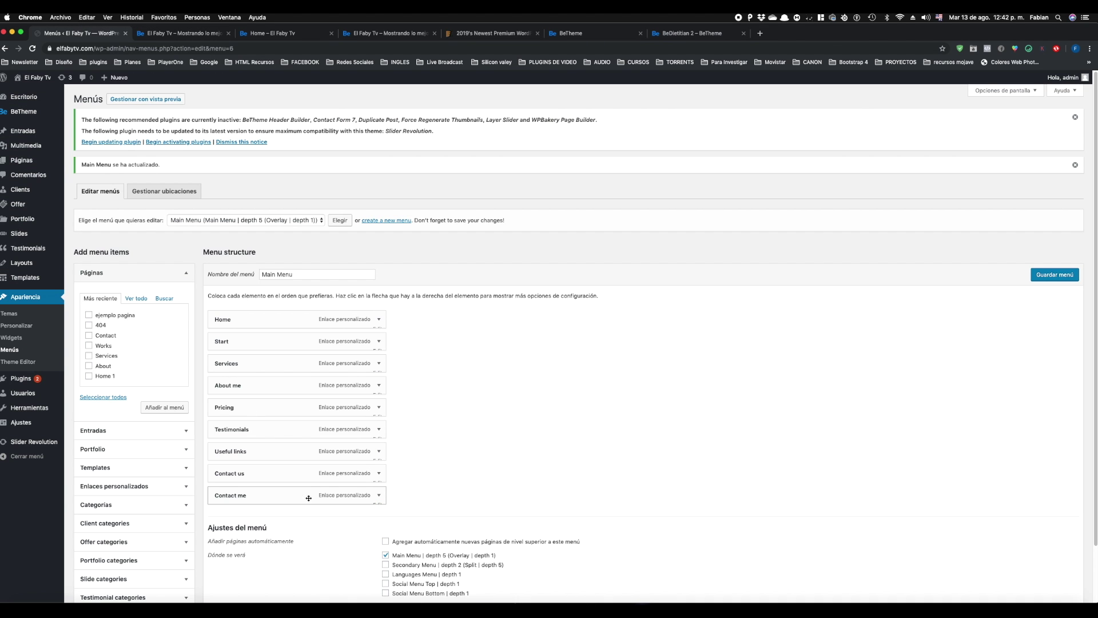
pyautogui.click(379, 473)
pyautogui.scroll(-2, 257, 527)
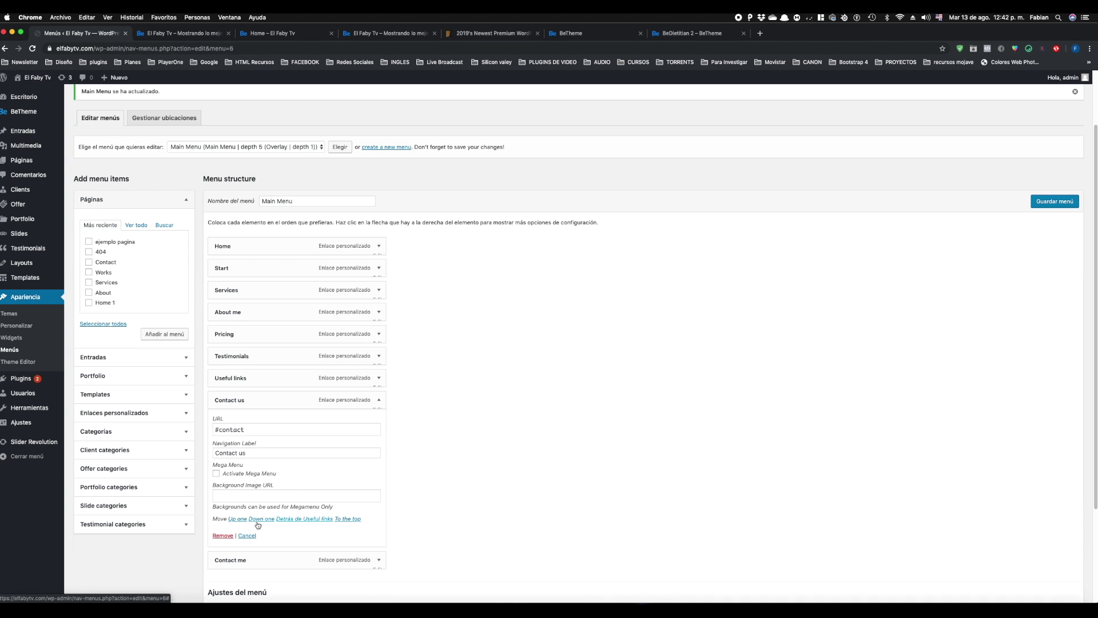
pyautogui.click(222, 536)
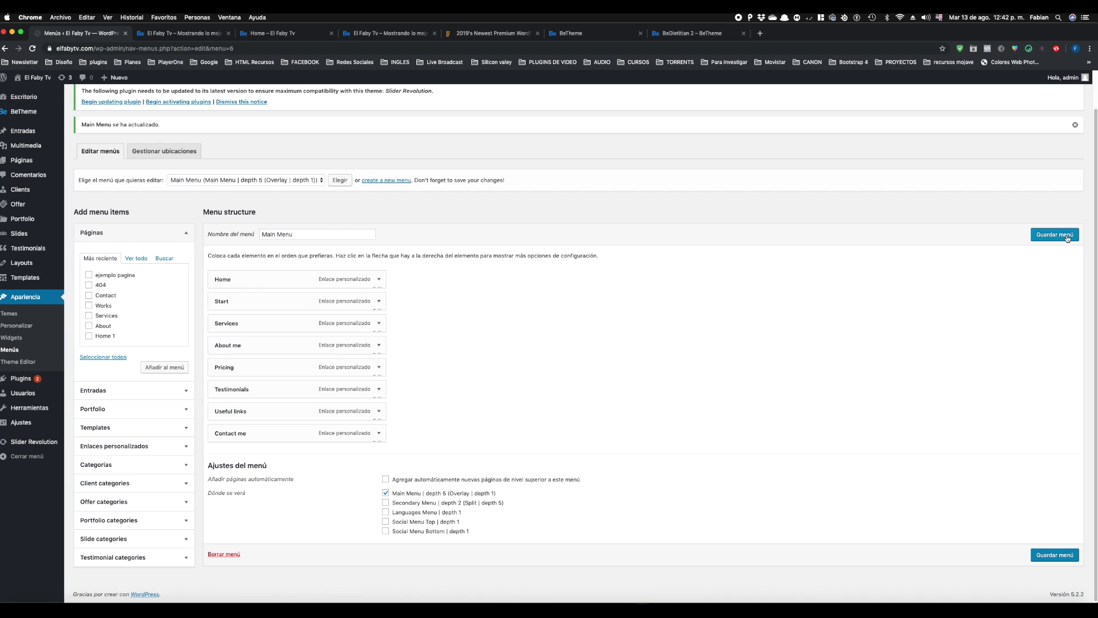
pyautogui.click(1065, 236)
pyautogui.click(190, 35)
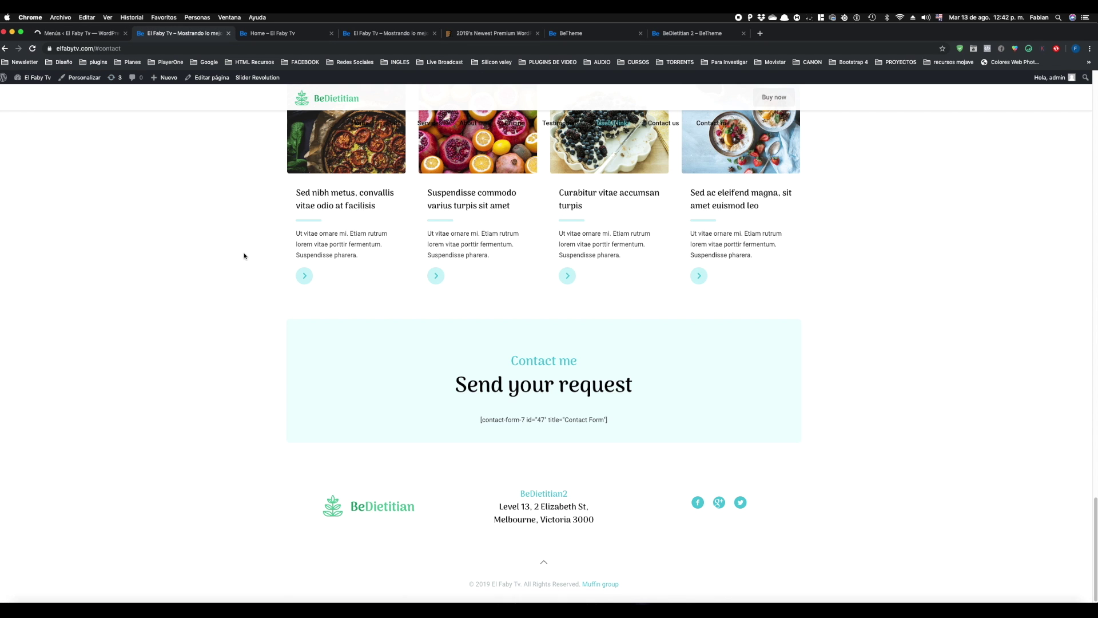
# Remove the Start item from Main Menu and save the menu.
pyautogui.scroll(20, 244, 256)
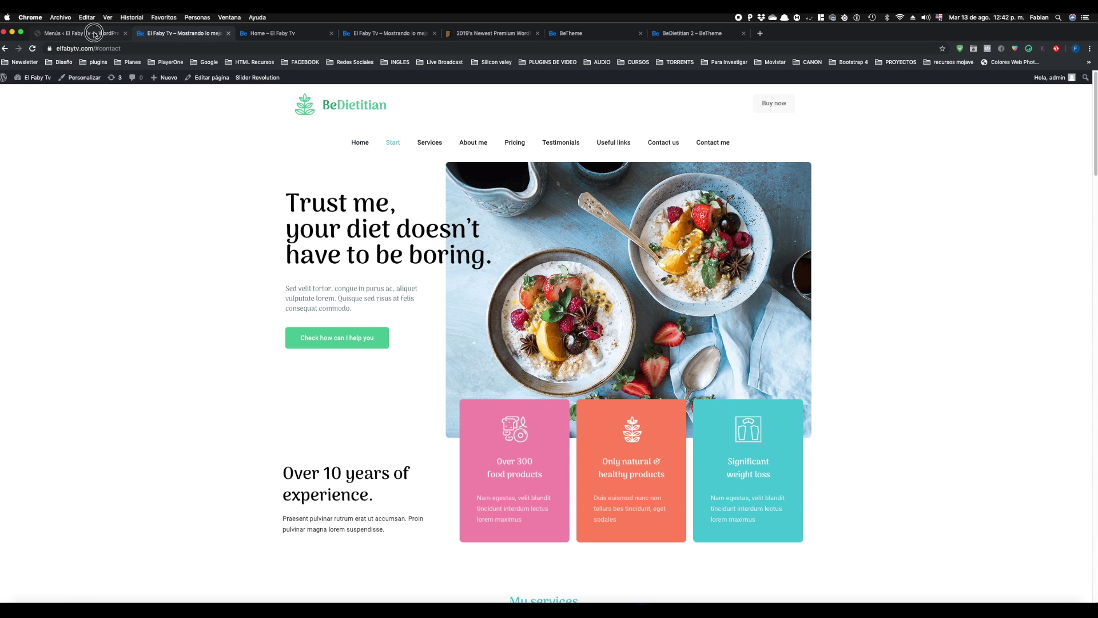
pyautogui.click(80, 33)
pyautogui.click(379, 341)
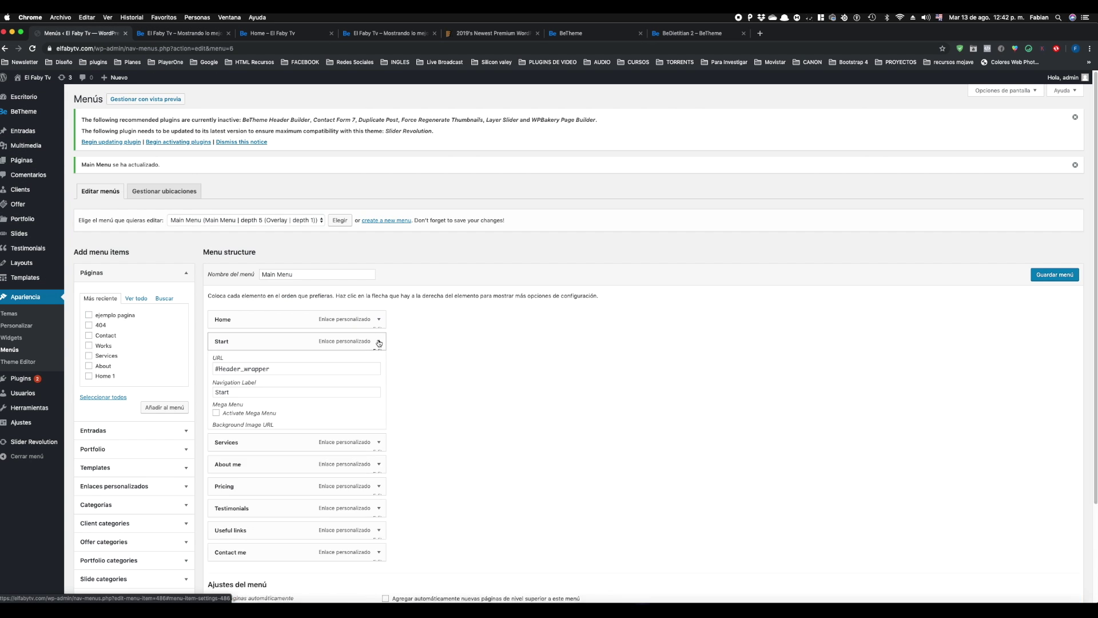
pyautogui.click(221, 478)
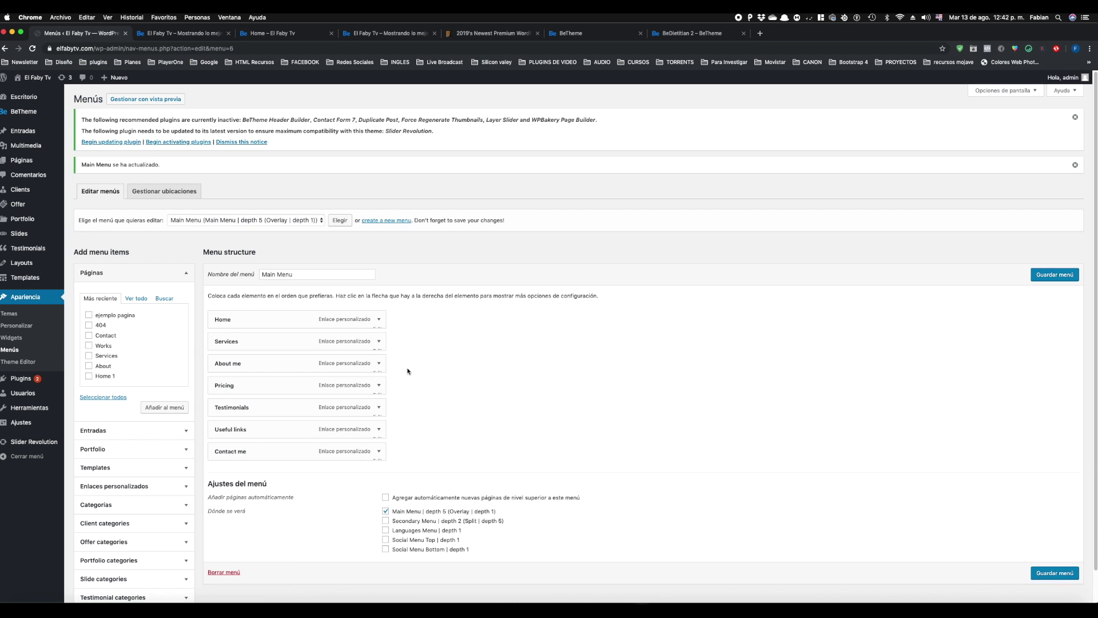
pyautogui.click(176, 33)
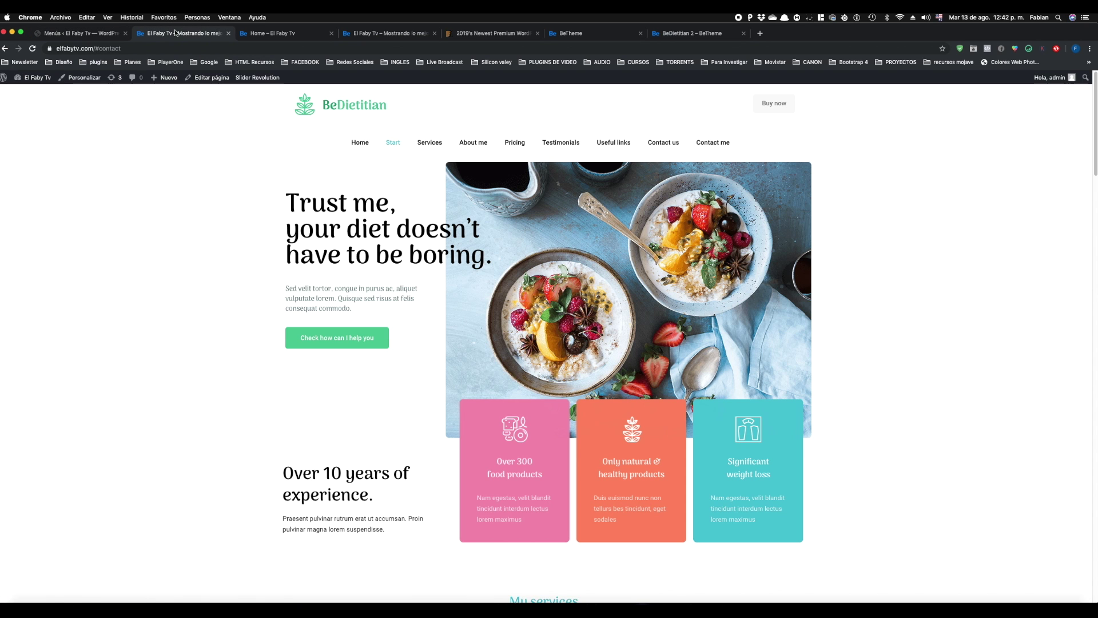
pyautogui.click(80, 33)
pyautogui.click(1074, 277)
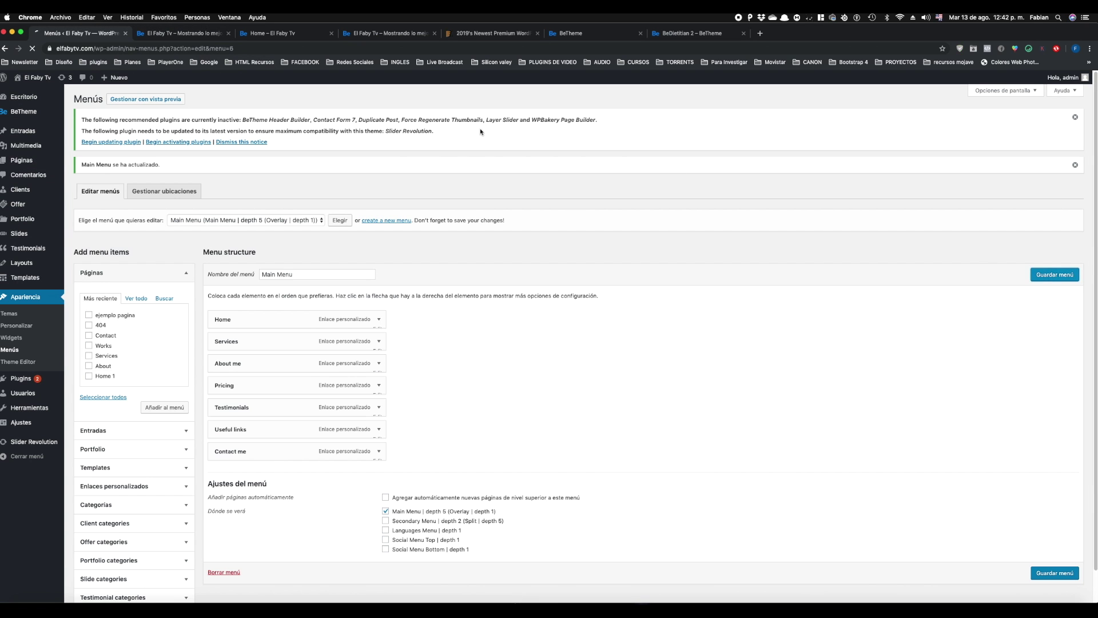
# Reload the site and test the Services, About me, Pricing, Testimonials, Useful links and Contact me links, then return to the page's beginning.
pyautogui.click(185, 36)
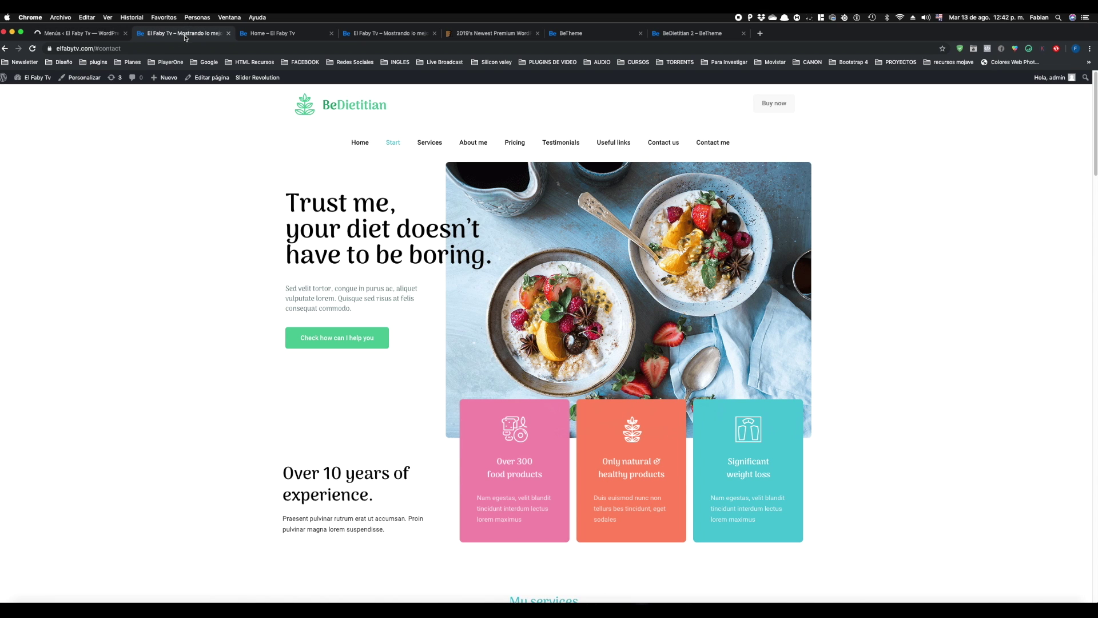
pyautogui.click(32, 48)
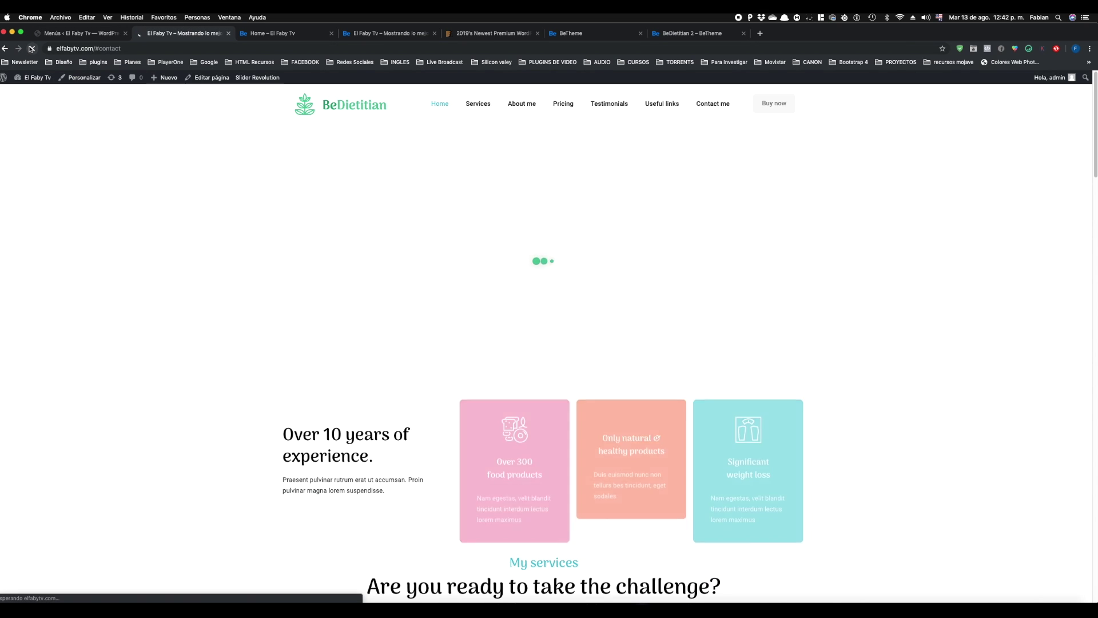
pyautogui.click(478, 103)
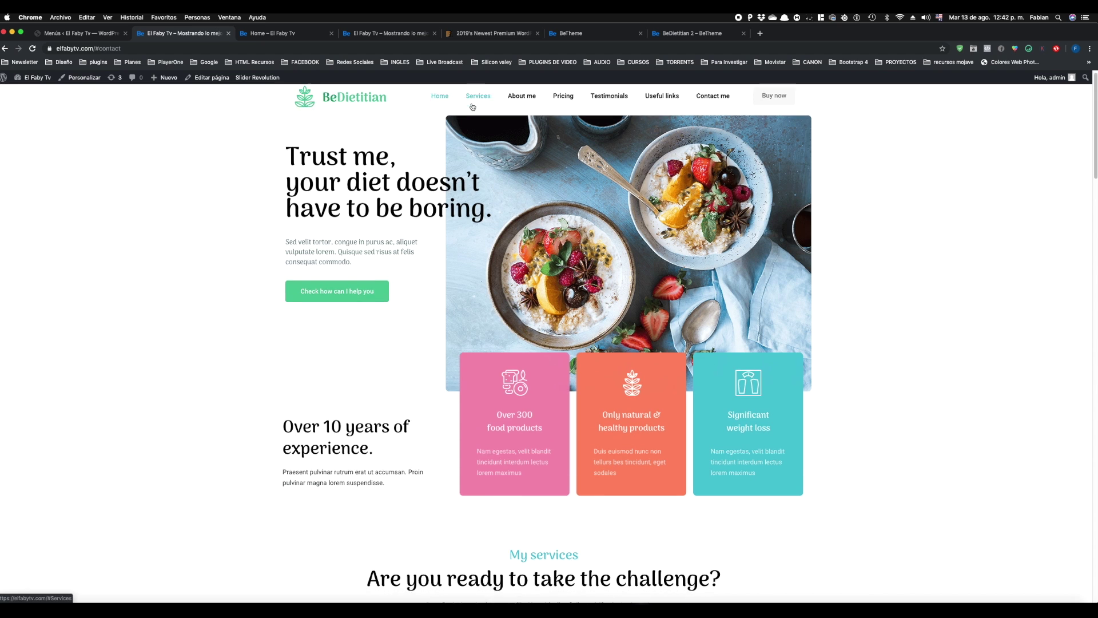
pyautogui.click(518, 99)
pyautogui.click(563, 98)
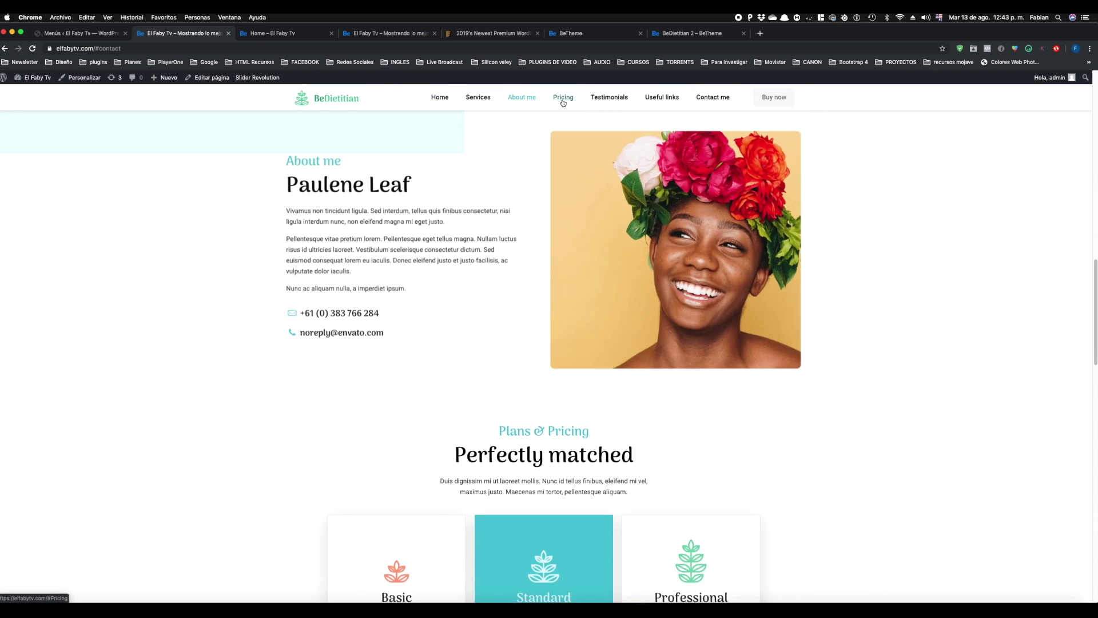
pyautogui.click(597, 102)
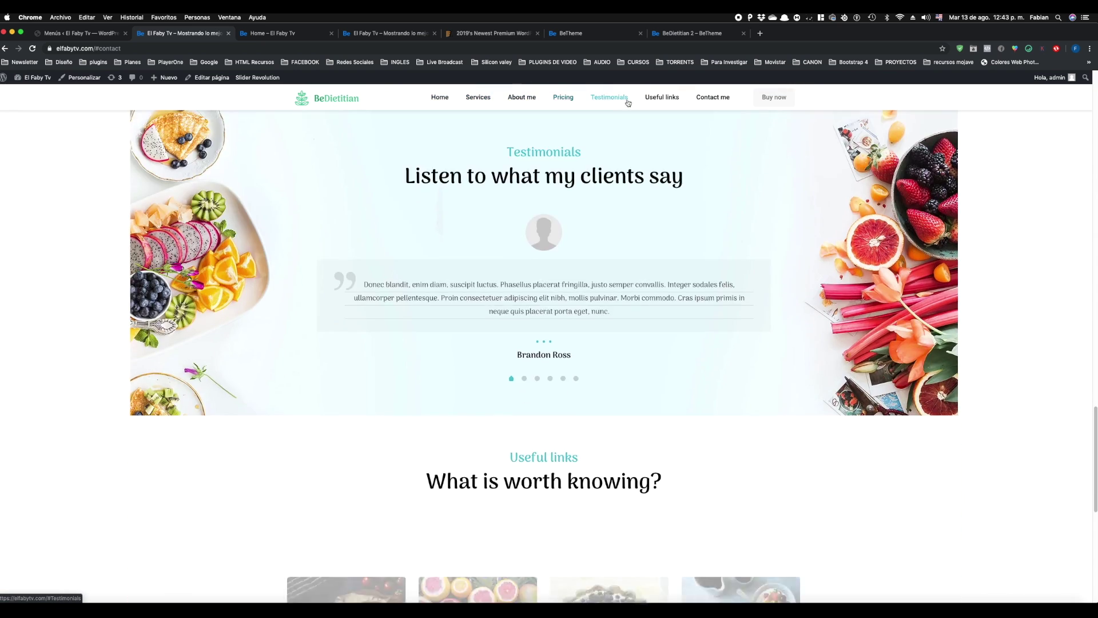
pyautogui.click(656, 99)
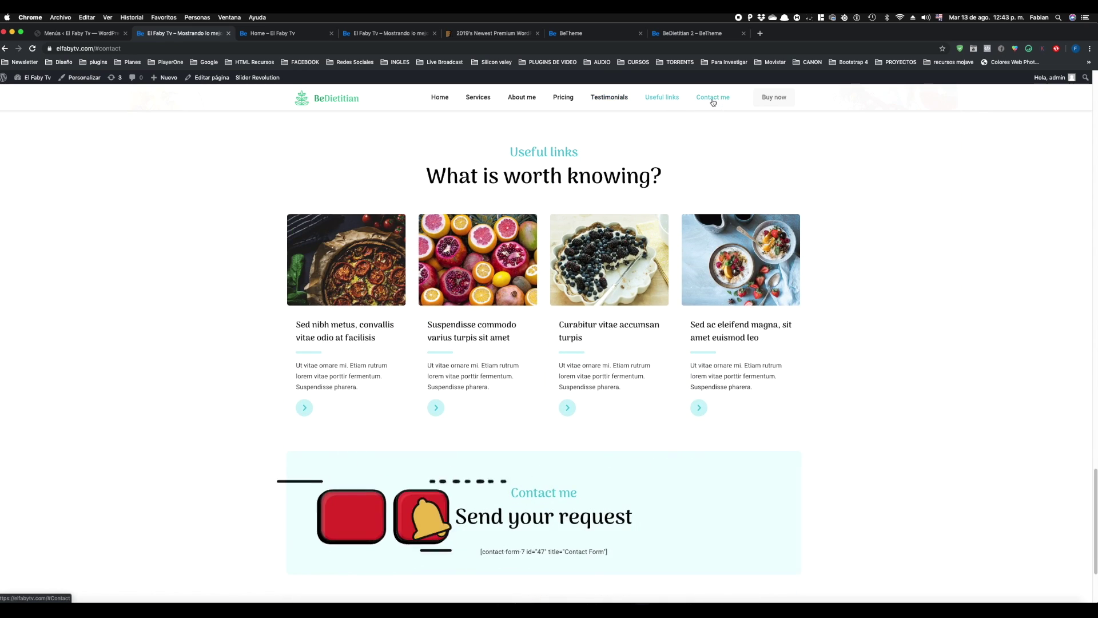
pyautogui.click(712, 99)
pyautogui.scroll(20, 320, 259)
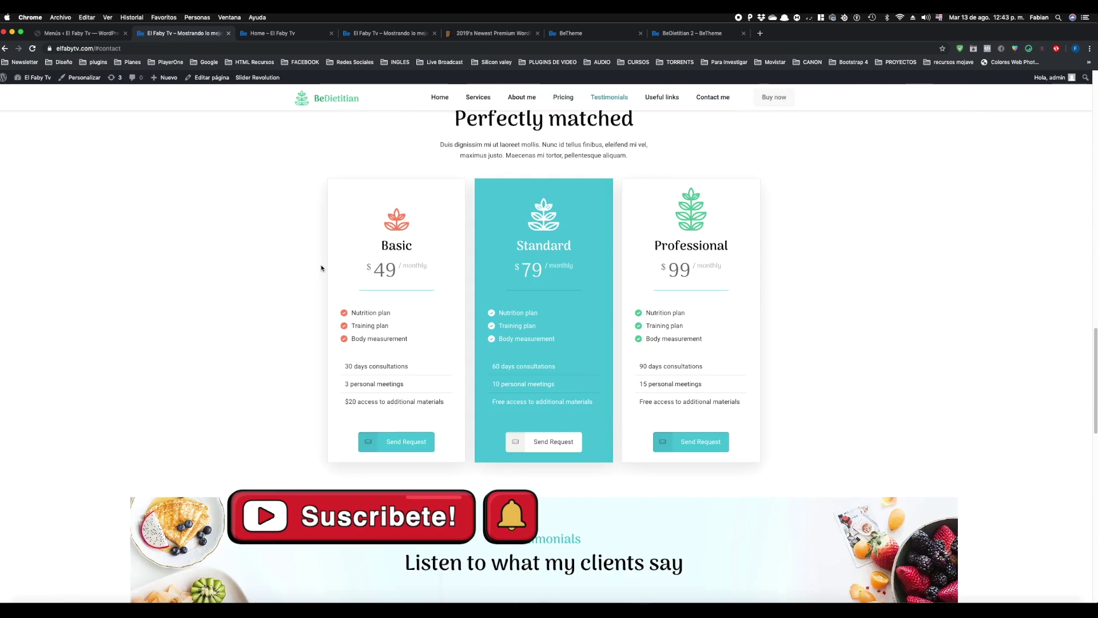
pyautogui.scroll(5, 321, 269)
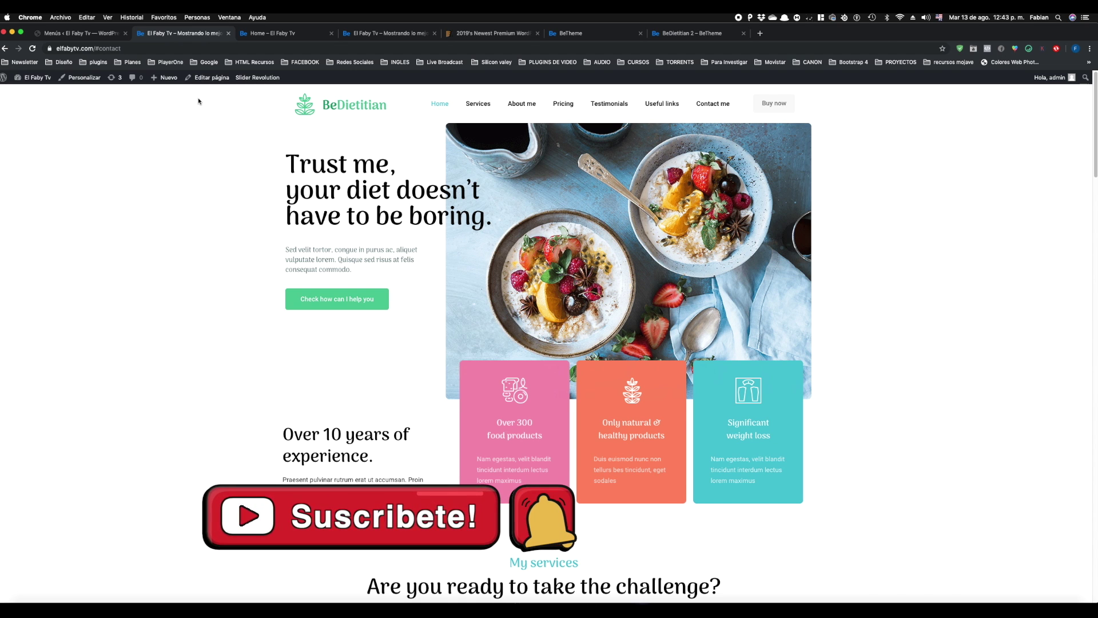
pyautogui.click(75, 33)
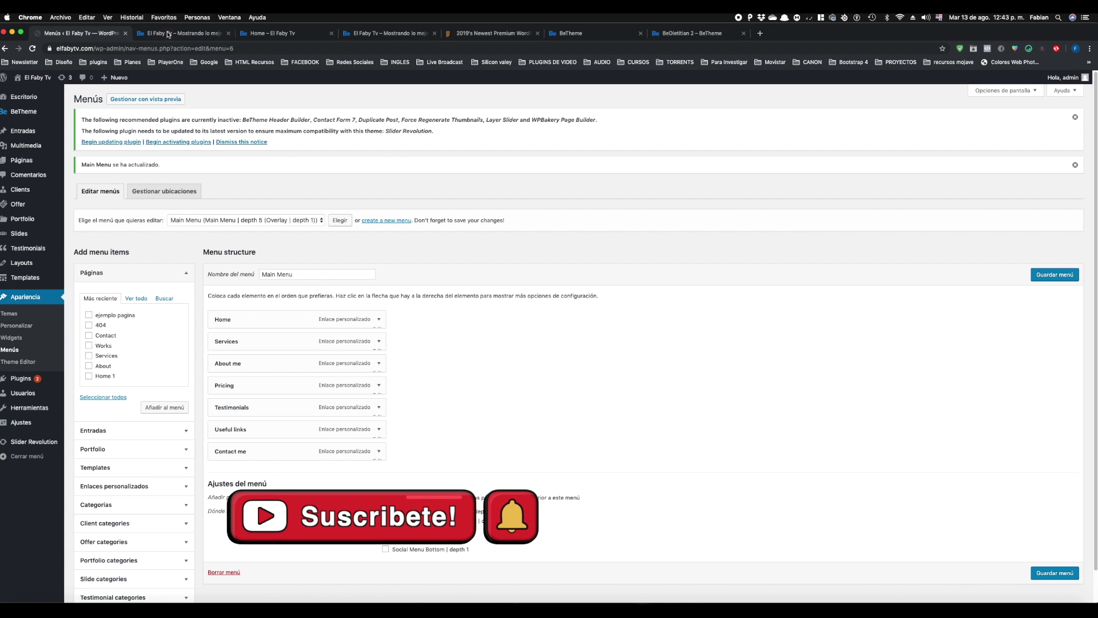
pyautogui.click(167, 32)
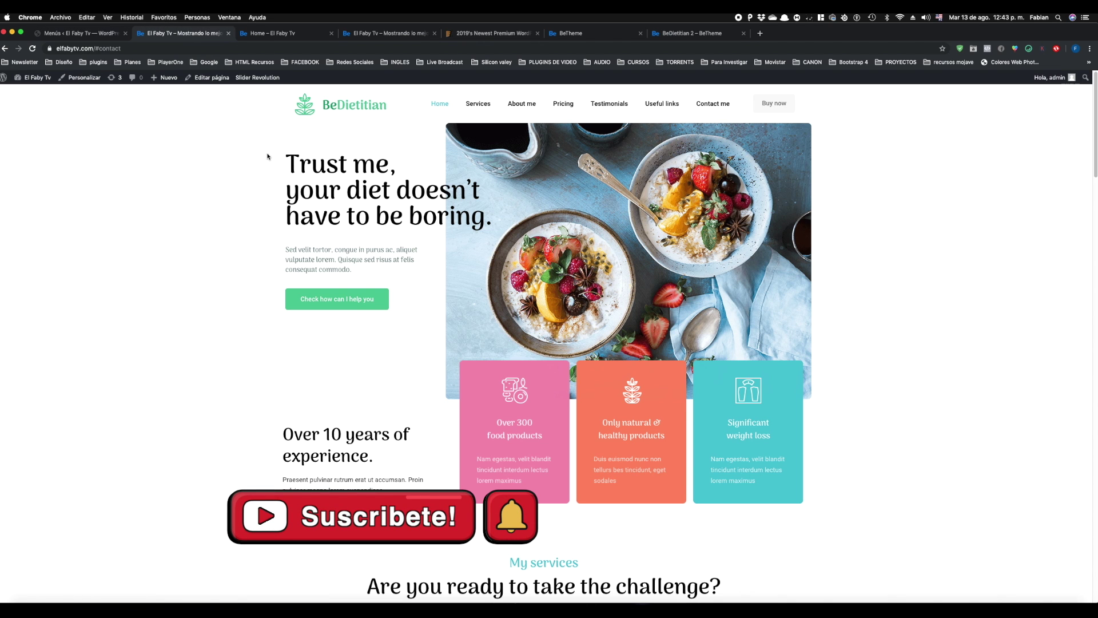
pyautogui.click(92, 35)
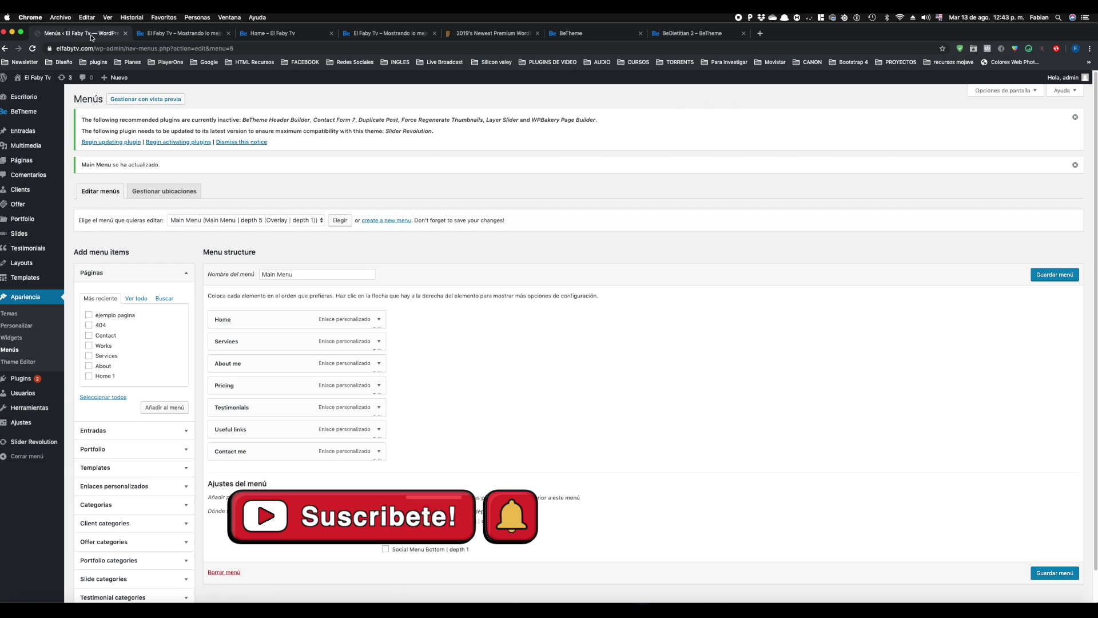